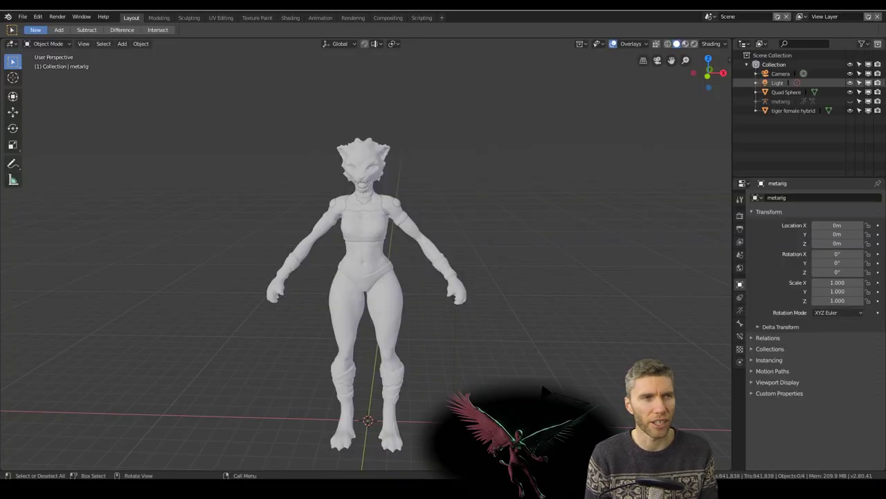
Save the current scene
click(23, 16)
click(104, 87)
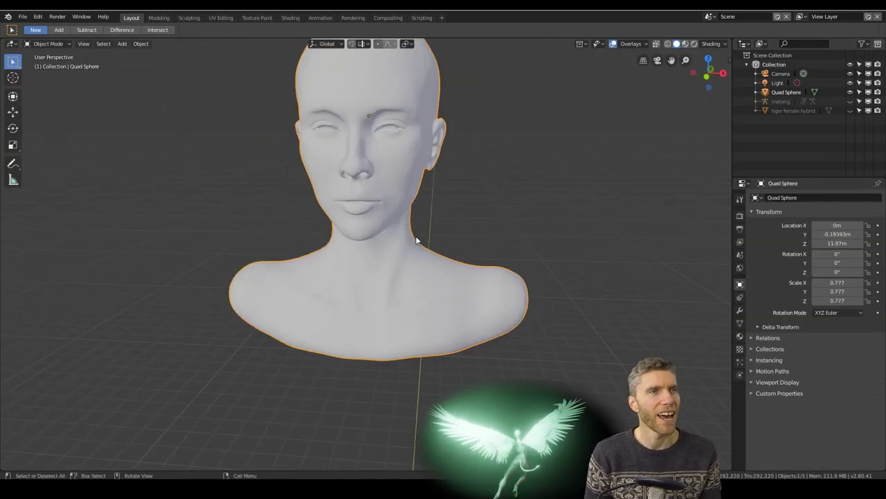
Add a cube covering the bust's shoulders and lower neck, and apply its scale
key(shift+a)
click(478, 293)
key(g)
key(z)
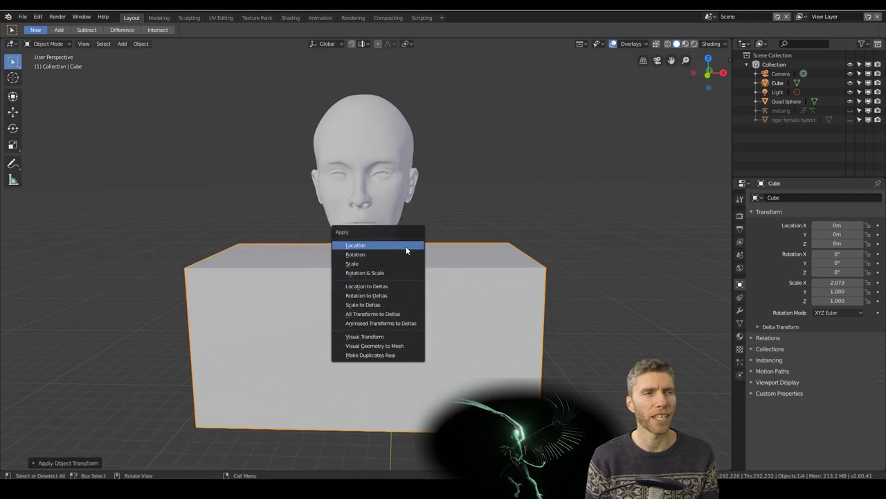
key(alt+a)
Cut the cube's volume from the Quad Sphere bust with a Fast Carve Boolean and delete the cube
key(n)
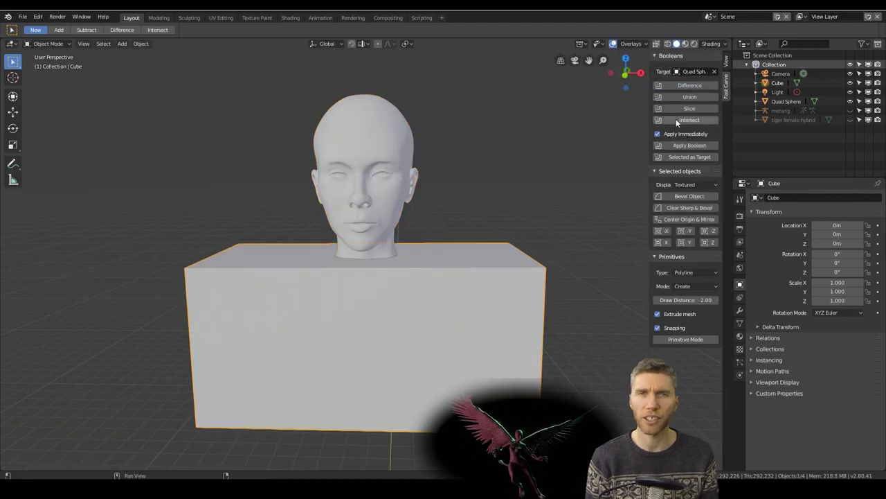
key(Delete)
click(402, 232)
key(KP_Decimal)
middle_drag(419, 253, 404, 268)
scroll(404, 271, down, 5)
Reveal the hidden objects and add a cube sized to enclose the tiger head
key(alt+h)
key(shift+a)
mouse_move(457, 271)
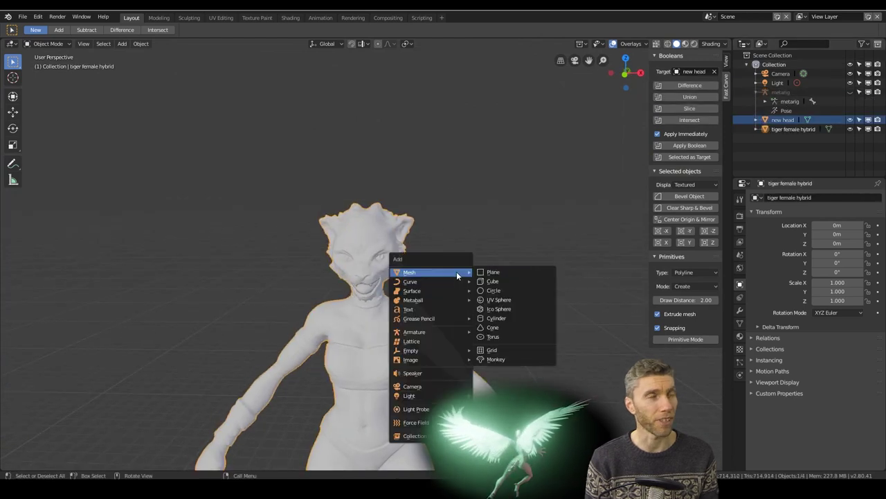
click(498, 281)
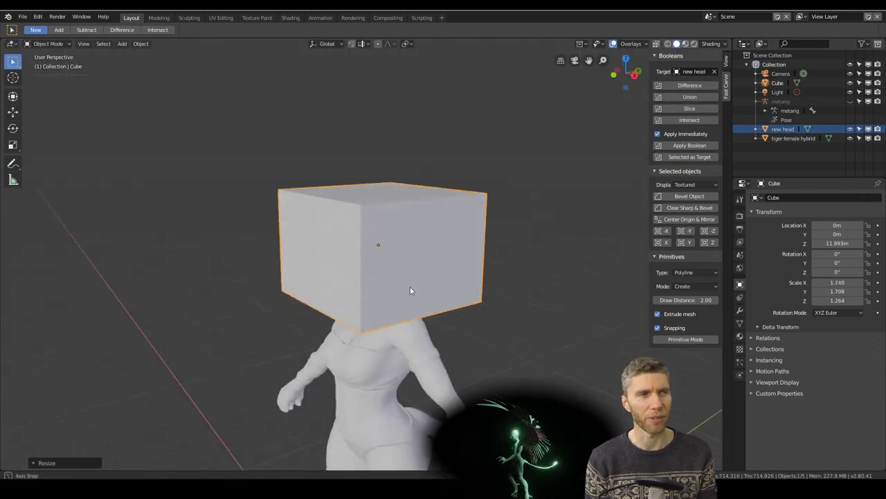
Apply the cube's transform and cut the tiger head off the body with a Boolean Difference
key(ctrl+a)
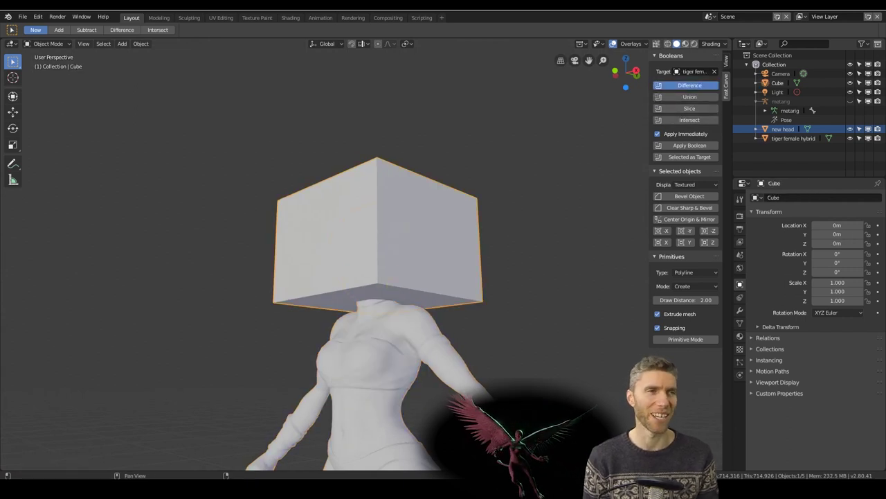
click(690, 86)
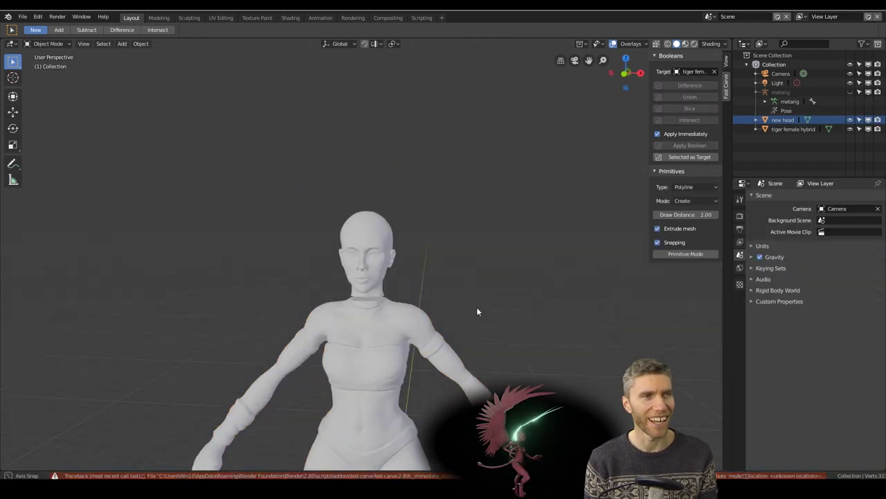
middle_drag(476, 307, 489, 244)
Set the new head's origin to its geometry
key(s)
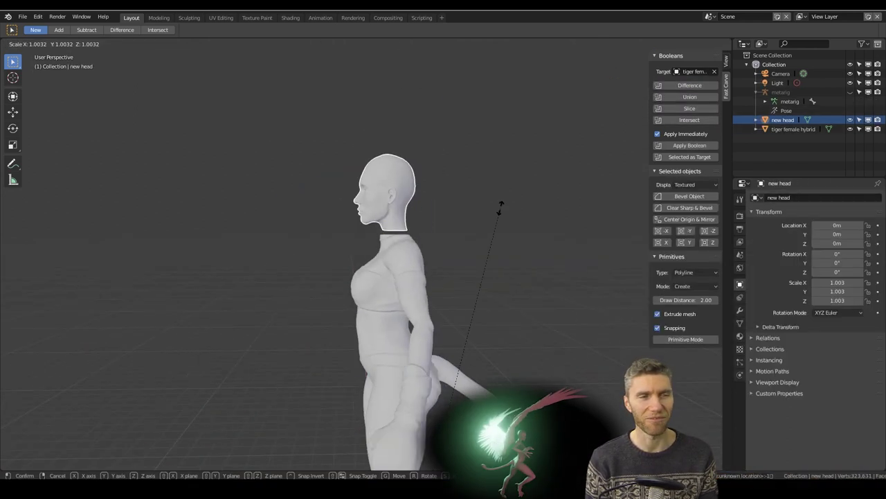
right_click(501, 206)
click(141, 44)
mouse_move(167, 64)
click(239, 73)
Try scaling the new head about its centre and undo the change
key(s)
click(443, 225)
middle_drag(437, 225, 519, 192)
key(ctrl+z)
scroll(540, 230, down, 2)
click(370, 187)
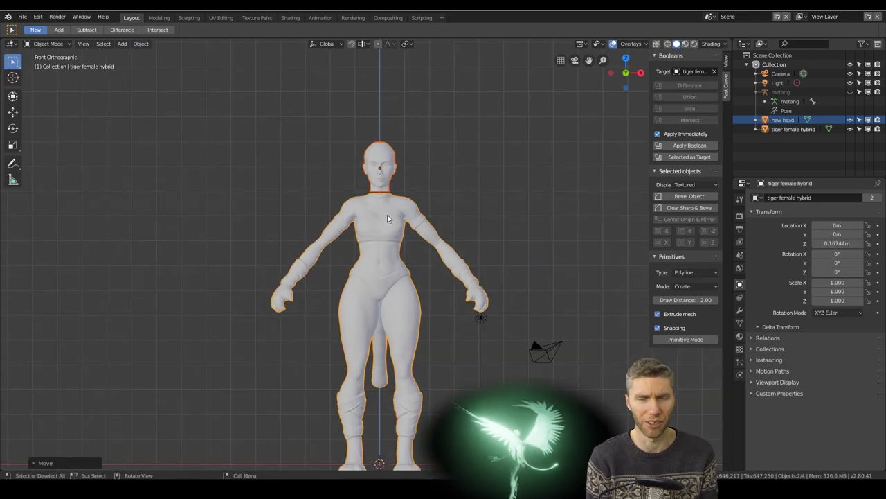
Scale the new head down to about 0.979 to match the body
click(577, 147)
middle_drag(577, 148, 588, 211)
key(s)
click(562, 218)
middle_drag(401, 249, 391, 228)
Move the new head vertically to about Z 11.789 m so it sits over the neck
scroll(391, 222, up, 4)
scroll(422, 247, down, 3)
key(g)
key(z)
click(448, 173)
scroll(448, 172, down, 3)
middle_drag(448, 173, 387, 159)
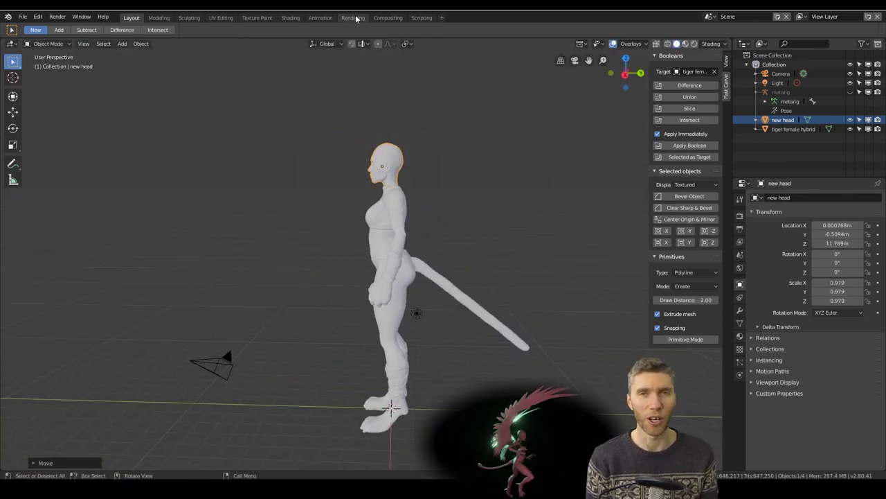
Try another scale and vertical move on the new head, and undo both
scroll(459, 148, up, 4)
middle_drag(460, 147, 541, 121)
key(s)
click(520, 149)
key(g)
key(z)
click(519, 148)
scroll(495, 191, down, 3)
key(ctrl+z)
key(ctrl+z)
middle_drag(422, 177, 450, 208)
Save the scene as a new file
click(22, 17)
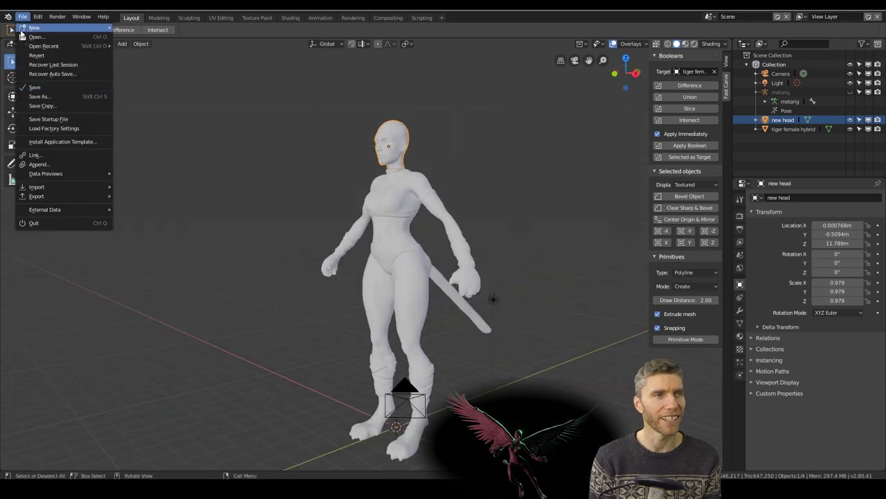
click(46, 98)
key(Return)
Scale the new head to about 0.949 and shift it vertically toward the neck
middle_drag(410, 272, 460, 278)
key(s)
click(549, 133)
key(g)
key(z)
click(450, 127)
Fine-tune the new head's height above the neck to about Z 11.855 m
scroll(449, 129, up, 7)
middle_drag(270, 190, 397, 217)
scroll(396, 217, down, 5)
mouse_move(499, 166)
middle_down()
mouse_move(396, 154)
mouse_move(406, 171)
mouse_move(337, 118)
mouse_move(368, 165)
mouse_move(357, 131)
middle_up()
key(g)
key(z)
click(368, 163)
scroll(368, 162, down, 4)
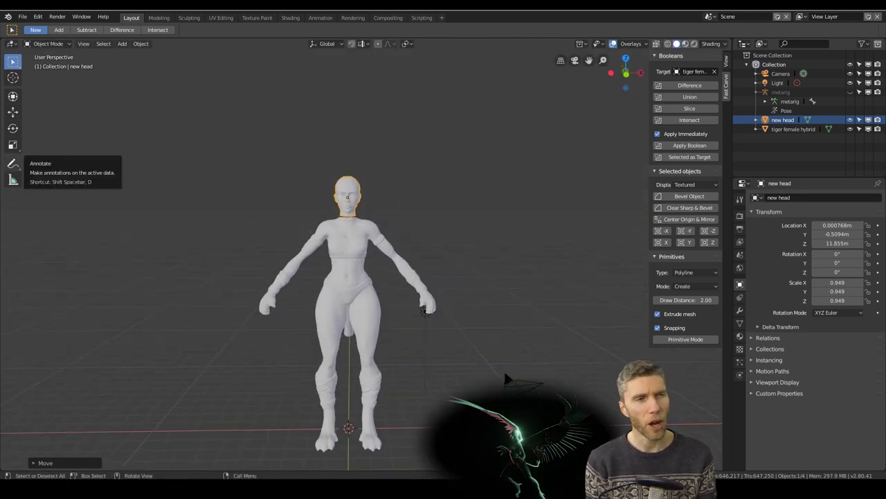
Reposition the new head to about Y -0.492 m, Z 11.877 m and scale it to about 0.958
click(408, 182)
scroll(388, 193, up, 3)
middle_drag(370, 206, 240, 130)
scroll(467, 185, down, 6)
scroll(491, 140, up, 4)
key(s)
click(488, 138)
scroll(459, 134, down, 4)
scroll(446, 225, up, 4)
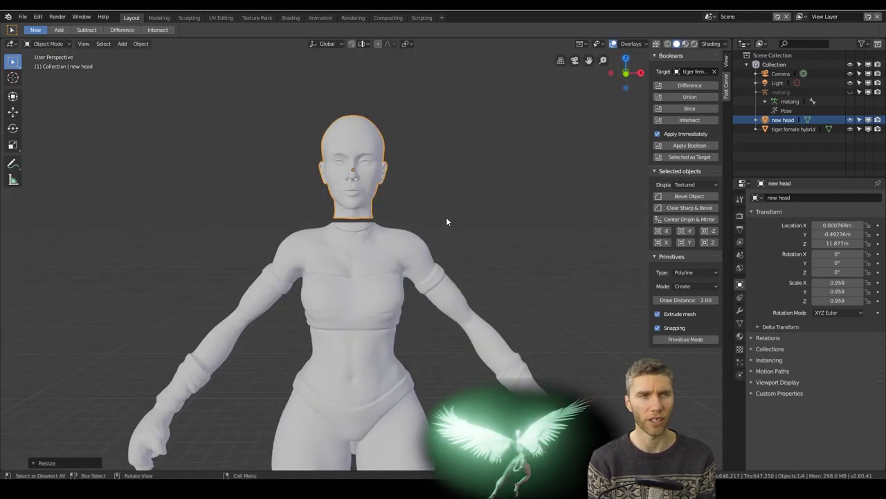
Scale the new head to about 0.967 and raise it to about Z 11.898 m
scroll(453, 224, down, 6)
mouse_move(454, 224)
middle_down()
mouse_move(477, 252)
mouse_move(462, 165)
mouse_move(450, 228)
middle_up()
scroll(463, 165, up, 4)
key(s)
click(465, 165)
scroll(450, 228, up, 3)
scroll(451, 231, down, 5)
key(g)
key(z)
click(529, 276)
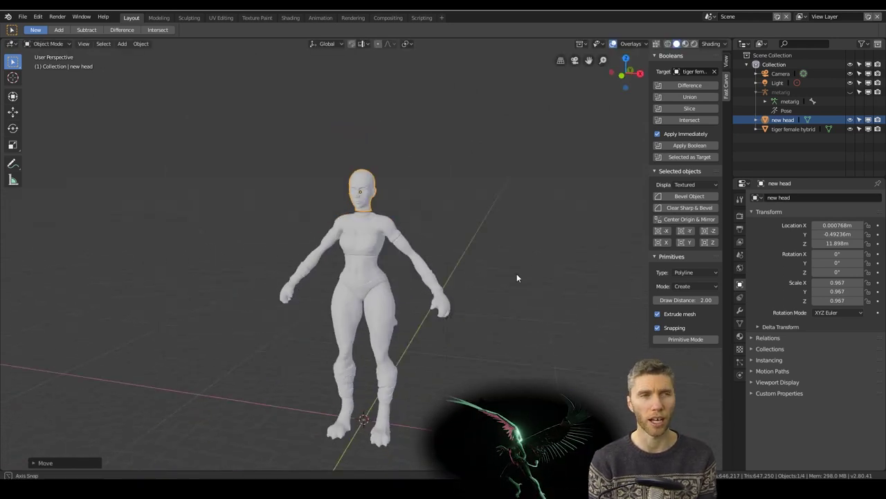
Enlarge the new head to a scale of about 1.003 and raise it to about Z 11.941 m
click(449, 179)
click(526, 262)
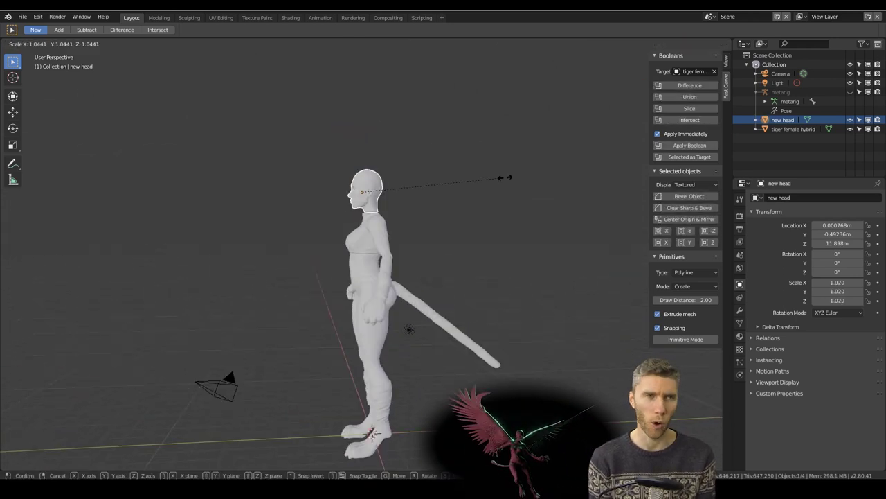
click(506, 177)
middle_drag(507, 177, 572, 182)
key(s)
click(568, 181)
middle_drag(507, 224, 398, 233)
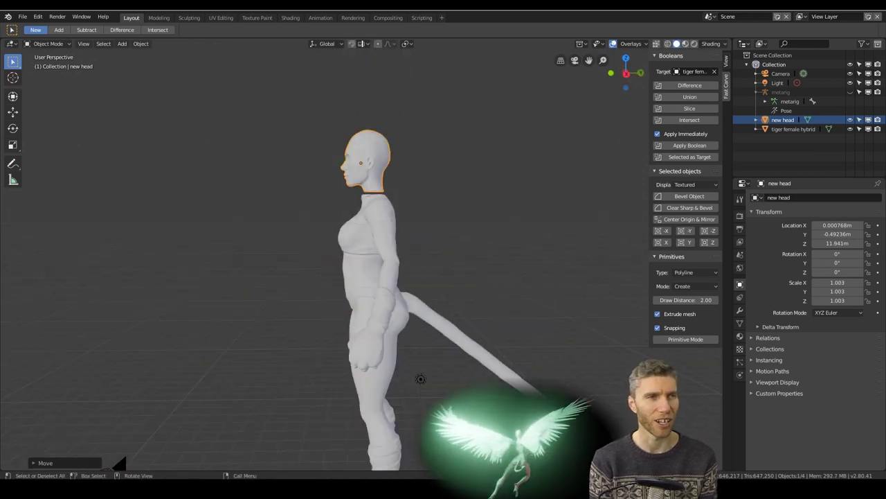
Refine the new head to a scale of about 1.007 and a height of about Z 12.001 m
click(448, 172)
scroll(453, 250, down, 3)
click(450, 181)
middle_drag(450, 181, 457, 208)
scroll(512, 239, down, 4)
click(518, 241)
middle_drag(530, 257, 457, 217)
scroll(457, 236, up, 4)
scroll(457, 219, down, 2)
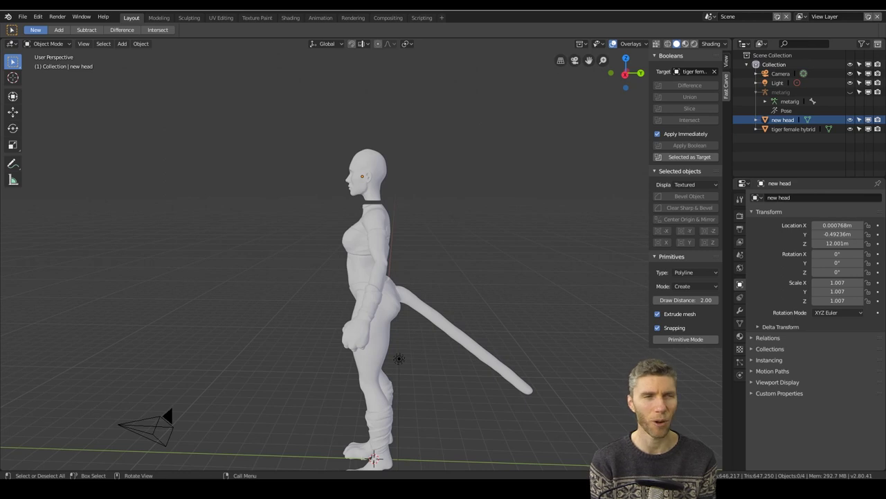
Adjust the new head's size again while comparing its proportions with the whole body
middle_drag(399, 255, 431, 202)
scroll(476, 216, down, 2)
scroll(470, 203, up, 5)
click(351, 115)
key(s)
click(561, 119)
middle_drag(562, 119, 626, 174)
scroll(446, 174, down, 4)
Select the tiger female hybrid body and open it in the Sculpting workspace, framed on the neck
middle_drag(485, 214, 388, 237)
scroll(388, 237, up, 5)
click(387, 239)
click(189, 18)
scroll(374, 173, down, 4)
shift+middle_drag(378, 104, 395, 241)
scroll(394, 241, up, 4)
shift+middle_drag(333, 215, 387, 226)
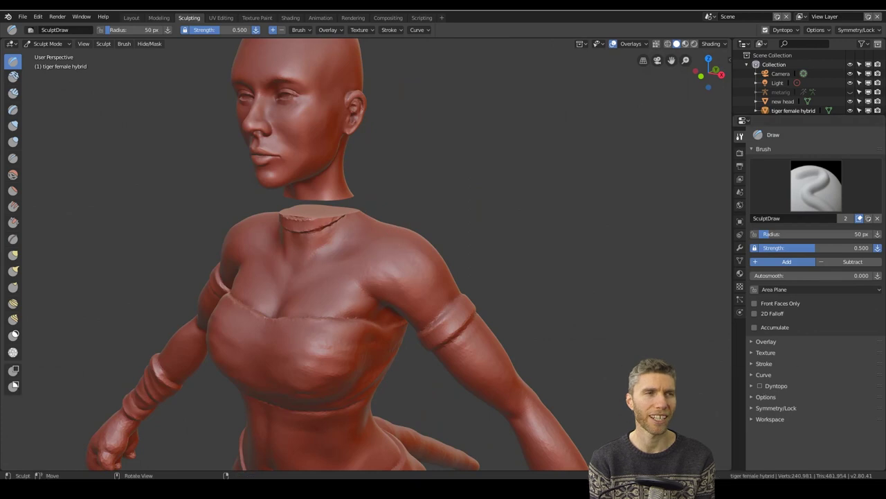
Enable Dyntopo on the body and pull the neck stump up toward the head with a 121 px Snake Hook brush
click(752, 404)
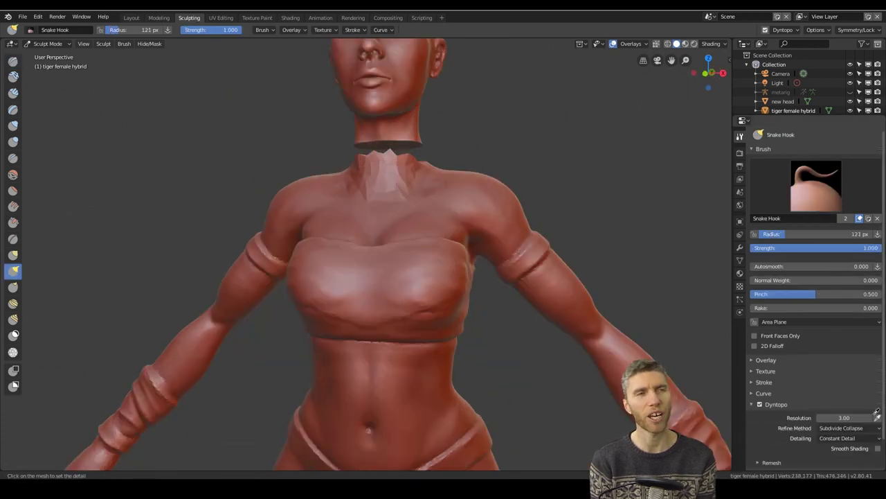
drag(417, 165, 433, 146)
middle_drag(433, 147, 488, 199)
mouse_move(304, 169)
middle_down()
mouse_move(379, 165)
mouse_move(367, 259)
mouse_move(312, 317)
mouse_move(403, 242)
mouse_move(395, 270)
middle_up()
Isolate the mesh in local view, build up its neck surface with the Inflate/Deflate brush, and restore the full scene
key(KP_Divide)
scroll(367, 260, up, 5)
key(i)
scroll(352, 309, down, 5)
scroll(395, 270, up, 5)
drag(395, 270, 408, 198)
middle_drag(409, 199, 517, 178)
key(KP_Divide)
scroll(298, 63, down, 8)
scroll(503, 315, down, 2)
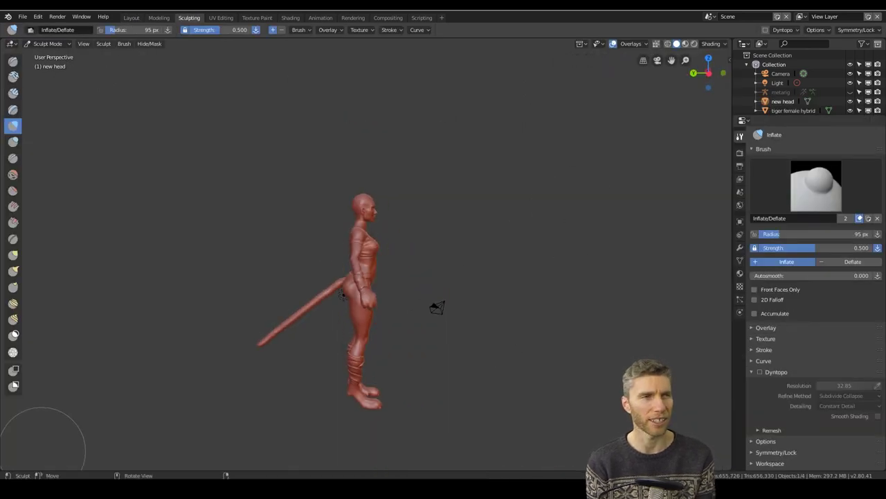
Adjust the sculpt with a 95 px Snake Hook brush and switch to the Grab brush for the neck
scroll(493, 191, up, 3)
shift+middle_drag(468, 239, 478, 174)
middle_drag(588, 183, 493, 192)
scroll(454, 128, up, 3)
key(k)
drag(431, 87, 437, 86)
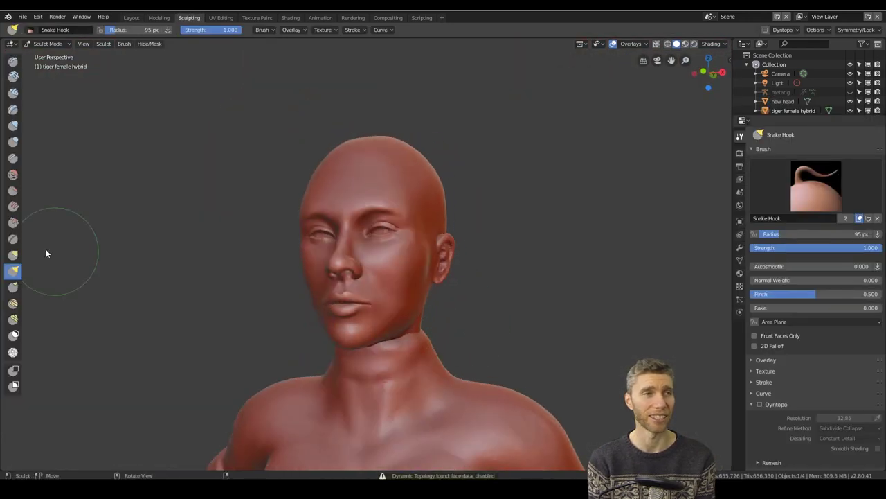
click(13, 255)
mouse_move(405, 346)
middle_down()
mouse_move(430, 350)
mouse_move(460, 374)
mouse_move(417, 343)
mouse_move(428, 360)
middle_up()
scroll(419, 345, down, 6)
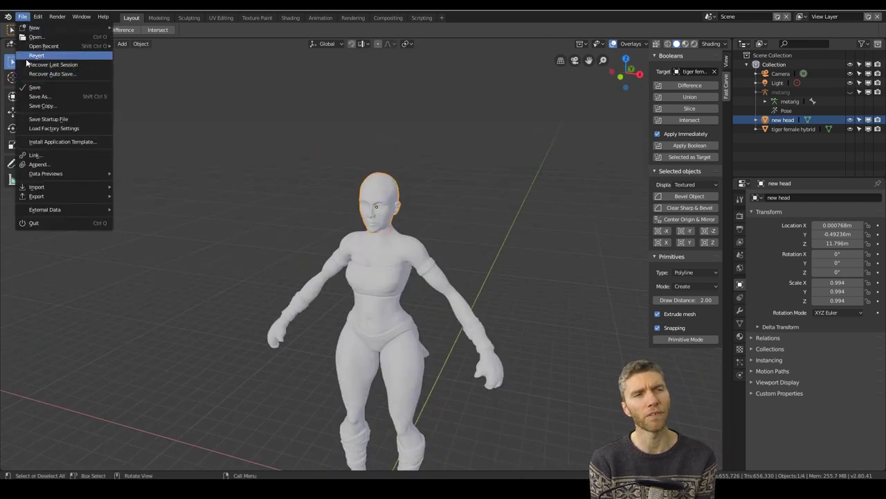
Save the scene with the fitted head as a new file
click(38, 96)
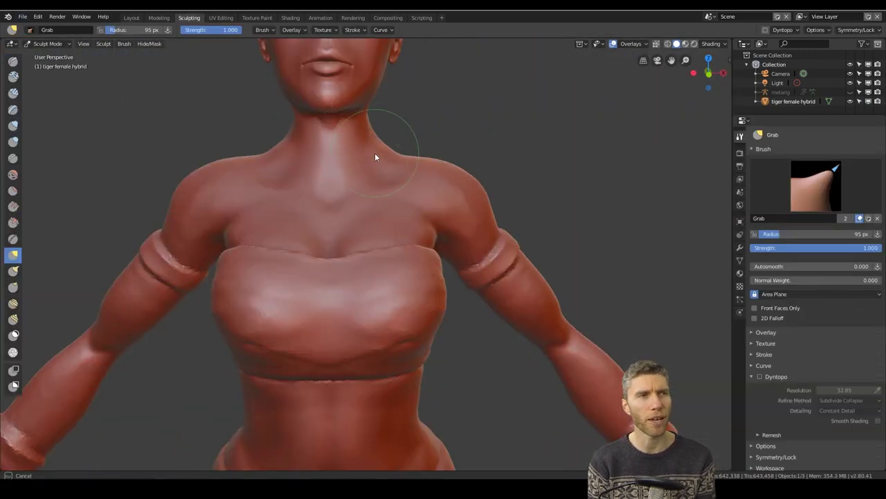
Enlarge the Grab brush radius to 183 px for broad shaping of the neck and shoulders
mouse_move(376, 153)
middle_down()
mouse_move(411, 184)
mouse_move(478, 197)
middle_up()
key(f)
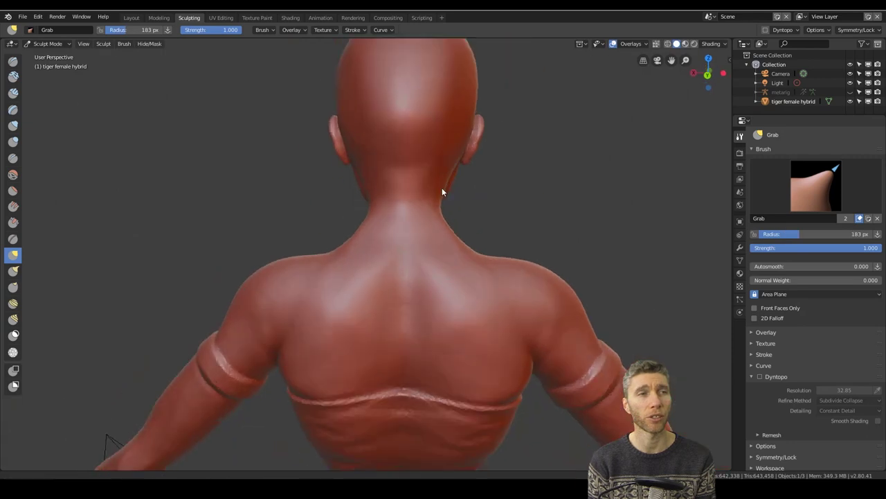
middle_drag(442, 187, 510, 223)
scroll(510, 223, down, 3)
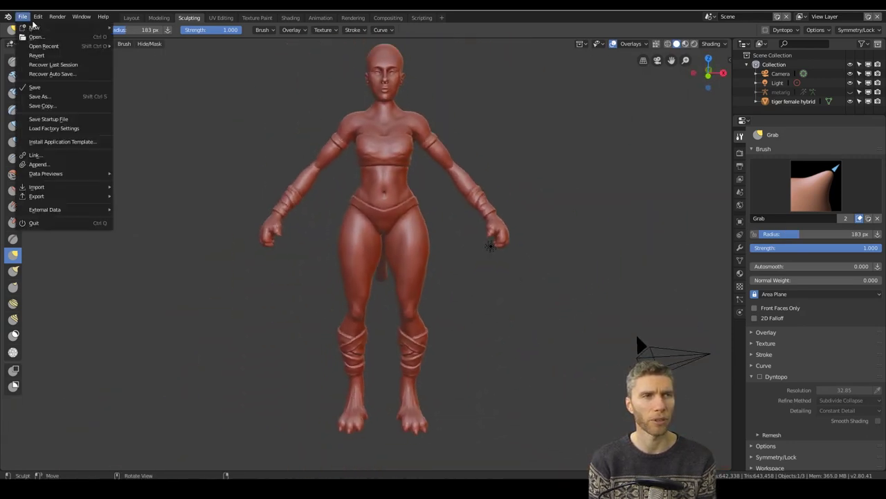
Save the scene as "base mesh start.blend" in the 29 - harpy folder
key(ctrl+shift+s)
text(base mesh start.blend)
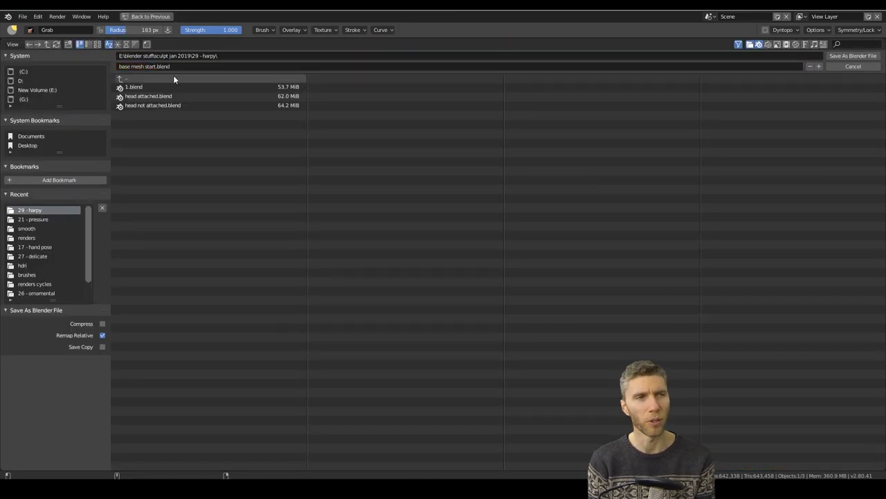
key(Return)
Enable Dyntopo with Constant Detail and sample the detail size from the character mesh
click(740, 261)
click(764, 260)
click(739, 136)
click(777, 376)
click(759, 376)
click(777, 377)
click(877, 390)
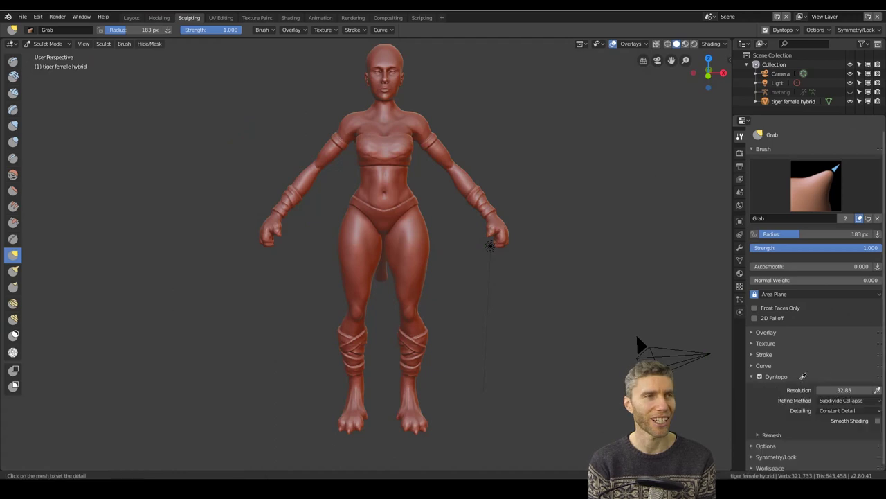
click(425, 421)
Set the Dyntopo detail resolution to 20
double_click(844, 390)
text(25)
key(Return)
Rework the shins with the Draw brush and smooth away the wraps around the lower legs
shift+middle_drag(429, 415, 466, 281)
scroll(463, 336, up, 5)
scroll(392, 297, up, 3)
mouse_move(463, 336)
middle_down()
mouse_move(363, 285)
mouse_move(422, 351)
mouse_move(408, 242)
mouse_move(367, 312)
mouse_move(416, 233)
mouse_move(481, 157)
mouse_move(418, 311)
mouse_move(459, 237)
mouse_move(386, 252)
middle_up()
scroll(386, 252, up, 2)
key(x)
key(3)
mouse_move(256, 262)
middle_down()
mouse_move(239, 300)
mouse_move(440, 323)
mouse_move(455, 303)
mouse_move(382, 277)
mouse_move(489, 309)
mouse_move(296, 338)
middle_up()
middle_drag(315, 281, 496, 266)
mouse_move(439, 152)
middle_down()
mouse_move(491, 125)
mouse_move(358, 325)
mouse_move(386, 259)
mouse_move(460, 267)
mouse_move(467, 302)
mouse_move(358, 307)
mouse_move(379, 299)
middle_up()
Reshape the knees and calves with the Grab brush and a 201 px Crease brush
key(g)
middle_drag(344, 330, 447, 351)
scroll(447, 348, up, 4)
key(shift+c)
key(f)
click(380, 271)
mouse_move(592, 316)
middle_down()
mouse_move(552, 320)
mouse_move(589, 315)
middle_up()
drag(385, 194, 388, 230)
scroll(415, 256, down, 4)
scroll(429, 291, up, 3)
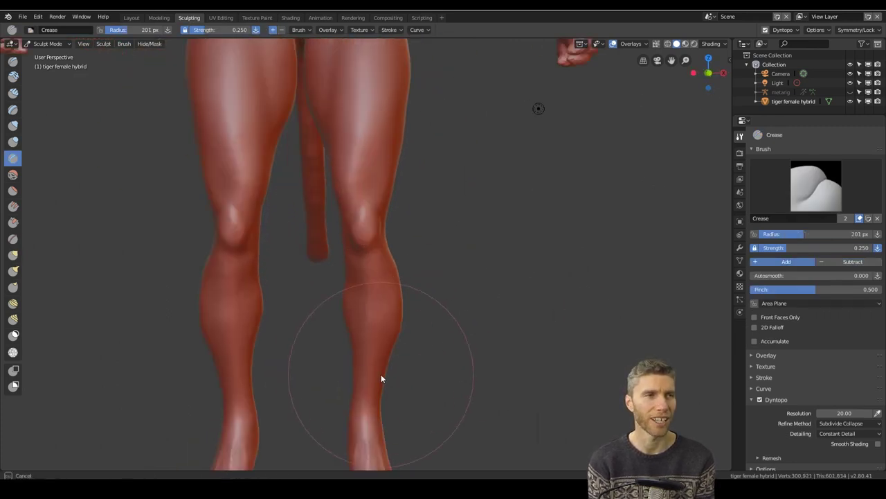
Reshape the paws and toes with the 201 px Grab brush and build up their form with the Draw brush
key(g)
mouse_move(382, 372)
middle_down()
mouse_move(370, 222)
mouse_move(429, 267)
middle_up()
scroll(417, 396, up, 4)
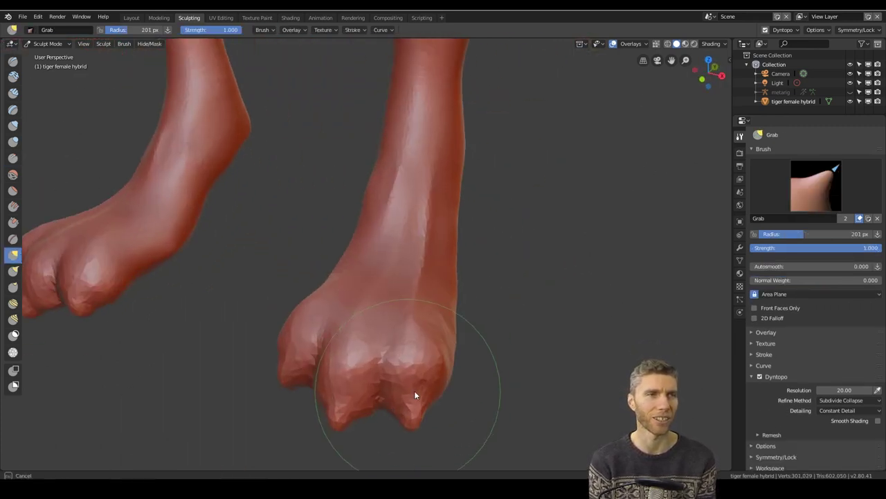
middle_drag(417, 395, 369, 395)
key(x)
mouse_move(449, 394)
middle_down()
mouse_move(462, 263)
mouse_move(408, 275)
middle_up()
scroll(422, 301, down, 3)
scroll(437, 328, up, 4)
mouse_move(437, 328)
middle_down()
mouse_move(400, 224)
mouse_move(373, 257)
mouse_move(422, 263)
mouse_move(413, 259)
mouse_move(436, 223)
middle_up()
Adjust the foot's proportions with the Grab brush and thicken it with the Inflate brush
key(g)
middle_drag(392, 310, 444, 210)
mouse_move(408, 179)
middle_down()
mouse_move(342, 208)
mouse_move(388, 187)
mouse_move(467, 242)
mouse_move(514, 394)
mouse_move(485, 374)
middle_up()
scroll(498, 346, up, 4)
key(i)
drag(511, 316, 504, 249)
mouse_move(504, 250)
middle_down()
mouse_move(525, 283)
mouse_move(387, 250)
middle_up()
Refine the feet and rear toes into bird-like feet with the Grab brush and a 94 px Snake Hook brush
key(g)
scroll(486, 277, down, 5)
mouse_move(486, 277)
middle_down()
mouse_move(395, 257)
mouse_move(456, 296)
middle_up()
middle_drag(413, 265, 373, 241)
mouse_move(339, 272)
middle_down()
mouse_move(325, 206)
mouse_move(485, 238)
mouse_move(425, 251)
mouse_move(382, 326)
mouse_move(362, 238)
mouse_move(169, 329)
mouse_move(215, 326)
mouse_move(173, 356)
mouse_move(390, 363)
mouse_move(534, 306)
mouse_move(300, 417)
mouse_move(162, 214)
mouse_move(583, 338)
middle_up()
scroll(382, 326, down, 4)
scroll(362, 238, up, 3)
key(k)
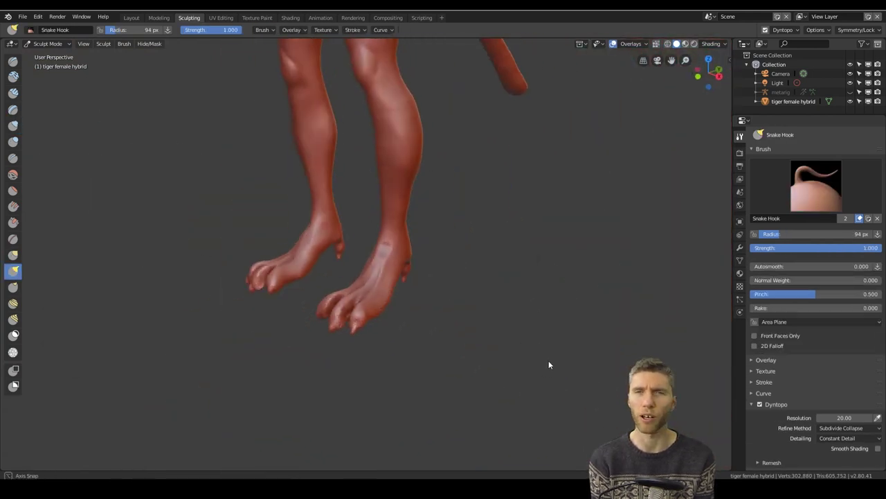
Save the scene with the reshaped legs and feet to the current file
scroll(491, 326, down, 5)
middle_drag(554, 365, 476, 311)
key(ctrl+s)
Smooth away the forearm wraps and reshape the arms with the Grab brush and a 62 px Draw brush
mouse_move(316, 323)
middle_down()
mouse_move(324, 275)
mouse_move(305, 275)
middle_up()
ctrl+middle_drag(463, 318, 441, 251)
key(f)
click(443, 256)
drag(424, 259, 418, 287)
mouse_move(486, 257)
middle_down()
mouse_move(499, 251)
mouse_move(391, 311)
mouse_move(448, 300)
mouse_move(353, 309)
mouse_move(335, 332)
mouse_move(204, 303)
mouse_move(314, 168)
mouse_move(387, 189)
mouse_move(265, 235)
mouse_move(381, 310)
mouse_move(358, 203)
mouse_move(450, 189)
mouse_move(480, 251)
mouse_move(358, 251)
mouse_move(493, 323)
mouse_move(543, 275)
mouse_move(455, 254)
mouse_move(263, 344)
mouse_move(251, 228)
mouse_move(436, 218)
mouse_move(416, 173)
middle_up()
key(x)
click(13, 255)
mouse_move(387, 249)
middle_down()
mouse_move(353, 291)
mouse_move(468, 224)
mouse_move(392, 249)
mouse_move(542, 184)
mouse_move(421, 135)
mouse_move(538, 237)
mouse_move(564, 282)
mouse_move(396, 214)
mouse_move(346, 317)
mouse_move(370, 249)
mouse_move(274, 201)
mouse_move(355, 258)
mouse_move(442, 373)
mouse_move(345, 189)
mouse_move(457, 178)
mouse_move(444, 190)
mouse_move(501, 247)
mouse_move(427, 374)
mouse_move(406, 278)
mouse_move(372, 214)
mouse_move(327, 186)
mouse_move(418, 292)
middle_up()
key(x)
key(f)
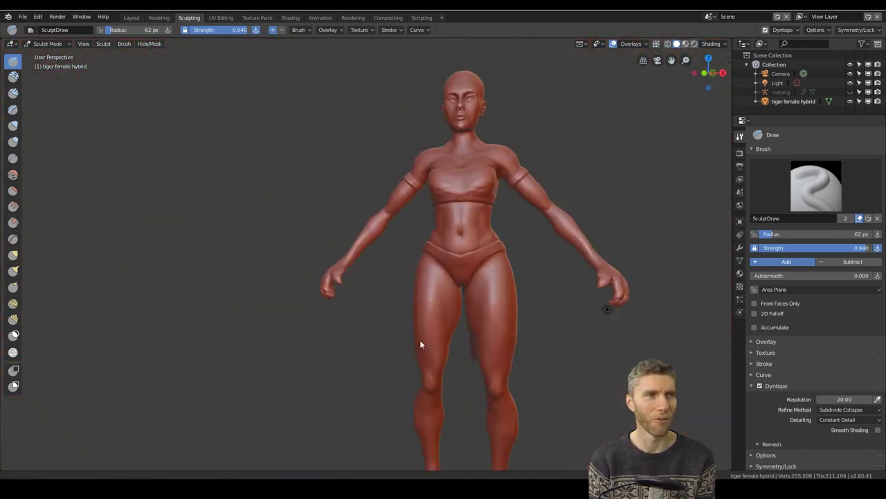
Adjust the hips and inner thighs with a 186 px Grab brush, then switch to the Inflate brush
mouse_move(420, 346)
middle_down()
mouse_move(369, 254)
mouse_move(297, 185)
mouse_move(459, 186)
mouse_move(358, 166)
middle_up()
key(g)
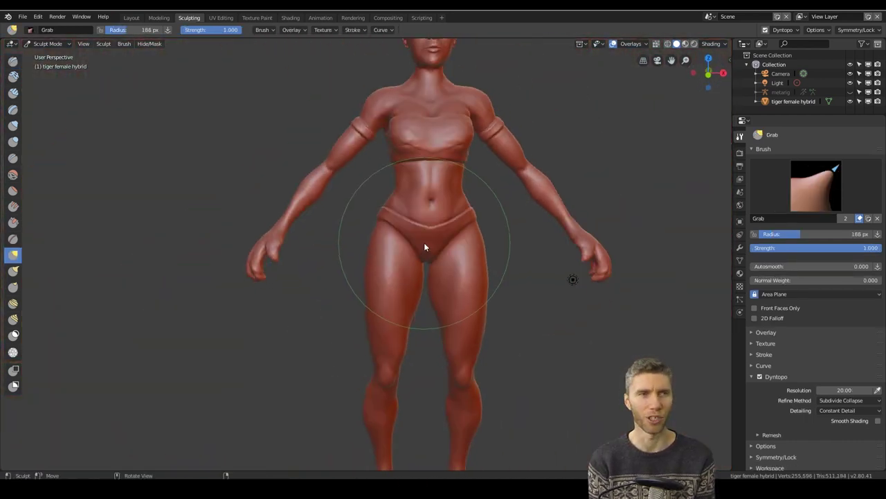
middle_drag(423, 243, 304, 214)
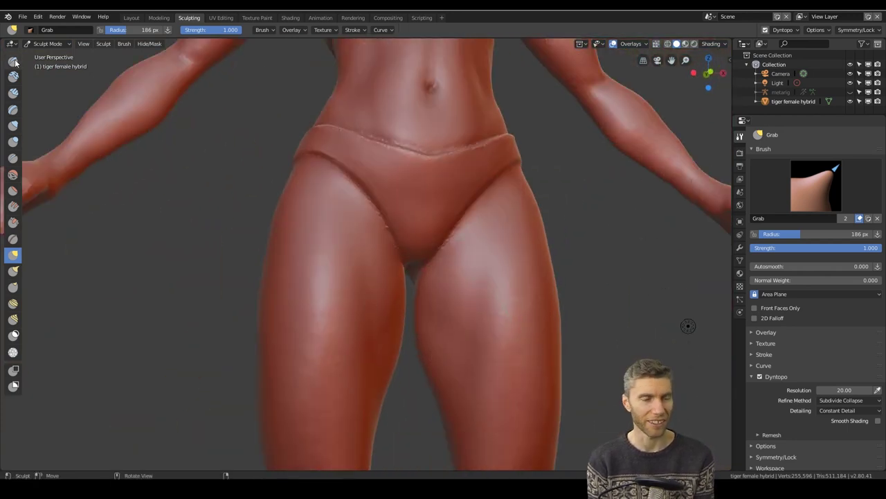
key(i)
mouse_move(435, 381)
middle_down()
mouse_move(356, 326)
mouse_move(469, 349)
mouse_move(550, 313)
mouse_move(430, 238)
middle_up()
scroll(470, 348, down, 3)
scroll(430, 238, up, 3)
scroll(503, 346, down, 4)
Open up the curled hand and lengthen its fingers with the Grab and Snake Hook brushes
key(g)
scroll(320, 250, up, 3)
scroll(523, 307, down, 3)
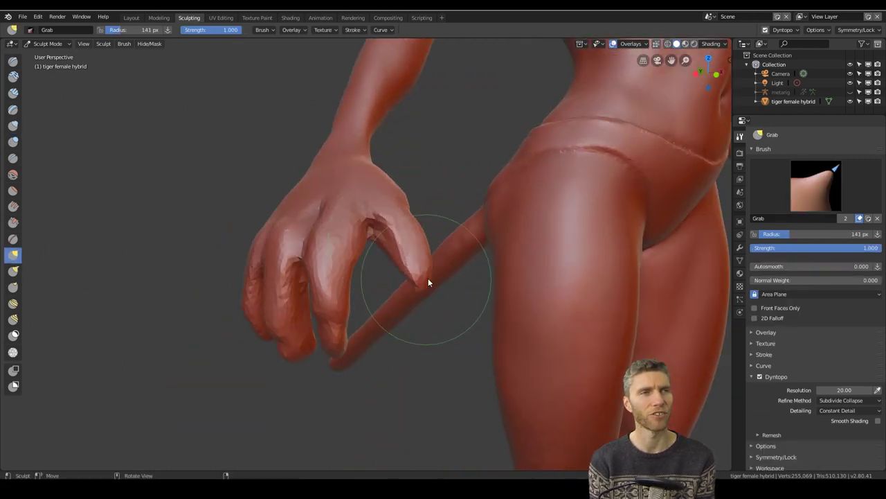
mouse_move(432, 277)
middle_down()
mouse_move(259, 244)
mouse_move(387, 283)
mouse_move(340, 268)
mouse_move(433, 190)
mouse_move(508, 108)
mouse_move(380, 332)
mouse_move(382, 355)
mouse_move(403, 360)
middle_up()
key(k)
drag(403, 360, 407, 404)
middle_drag(407, 404, 354, 265)
drag(320, 235, 317, 248)
middle_drag(317, 248, 422, 318)
Pull the fingers out further with the Snake Hook brush at a 185 px radius and a Rake of 0.403
key(f)
click(435, 321)
drag(435, 323, 371, 326)
drag(783, 308, 836, 309)
middle_drag(471, 291, 455, 243)
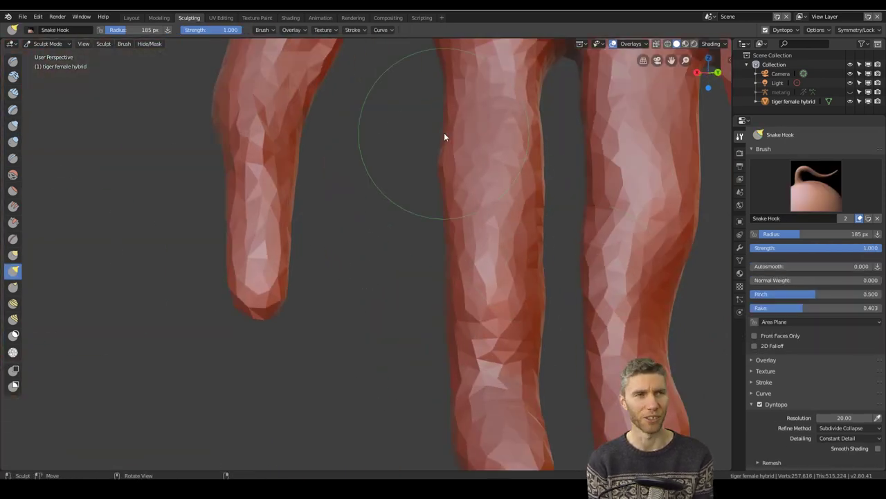
scroll(456, 283, down, 3)
middle_drag(457, 283, 478, 277)
drag(356, 329, 361, 347)
middle_drag(361, 347, 443, 232)
Isolate part of the hand with Box Hide and shape its fingers with Grab and a 116 px Inflate brush
scroll(443, 232, down, 3)
click(13, 371)
drag(226, 102, 356, 339)
middle_drag(356, 339, 291, 325)
click(13, 255)
drag(380, 229, 364, 230)
mouse_move(364, 230)
middle_down()
mouse_move(407, 308)
mouse_move(416, 237)
middle_up()
key(f)
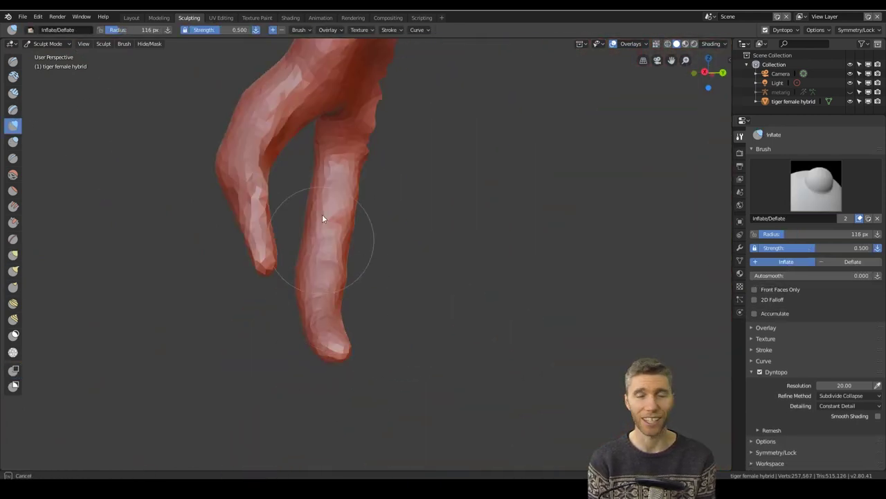
middle_drag(322, 214, 439, 195)
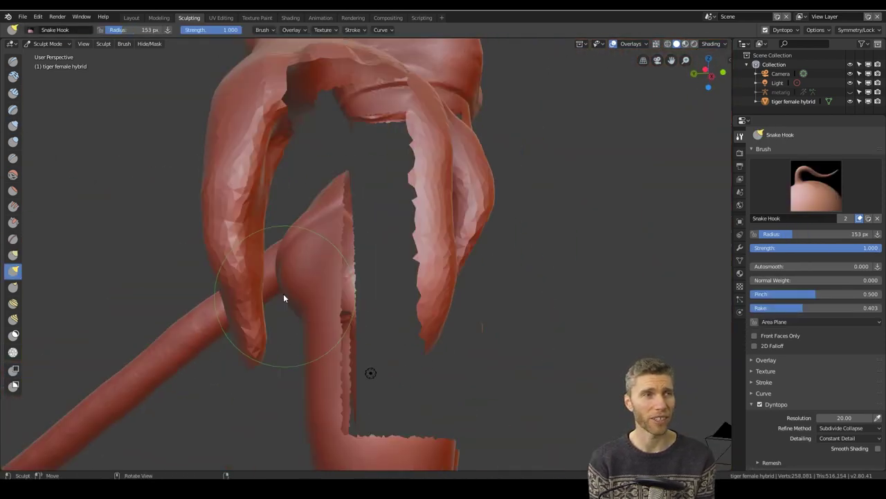
Isolate more of the hand with Box Hide and pose its fingers with the Grab brush
key(i)
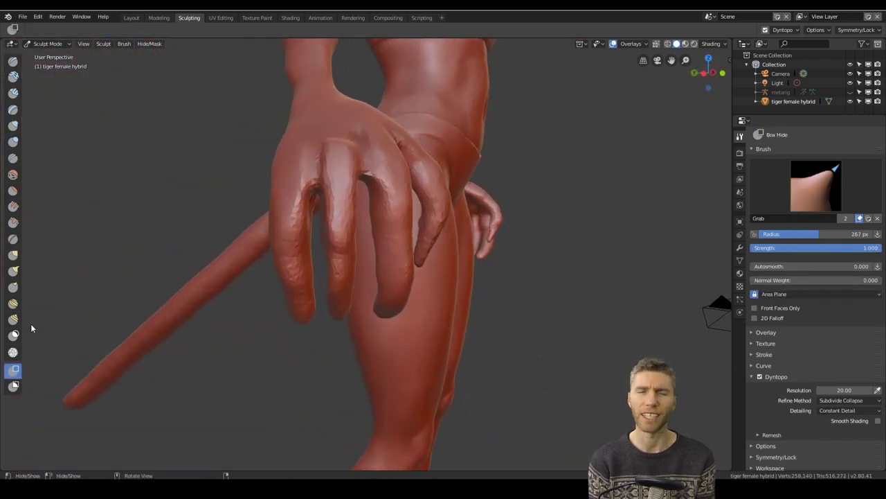
drag(317, 133, 392, 333)
key(g)
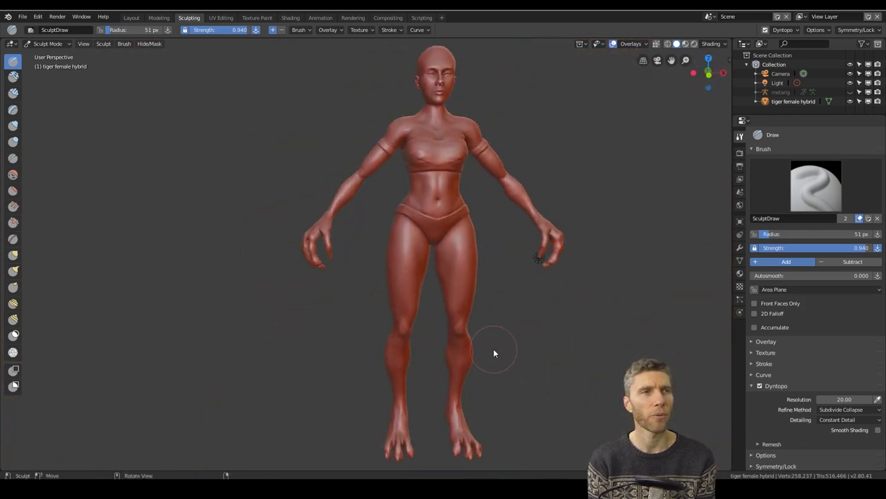
middle_drag(493, 349, 354, 292)
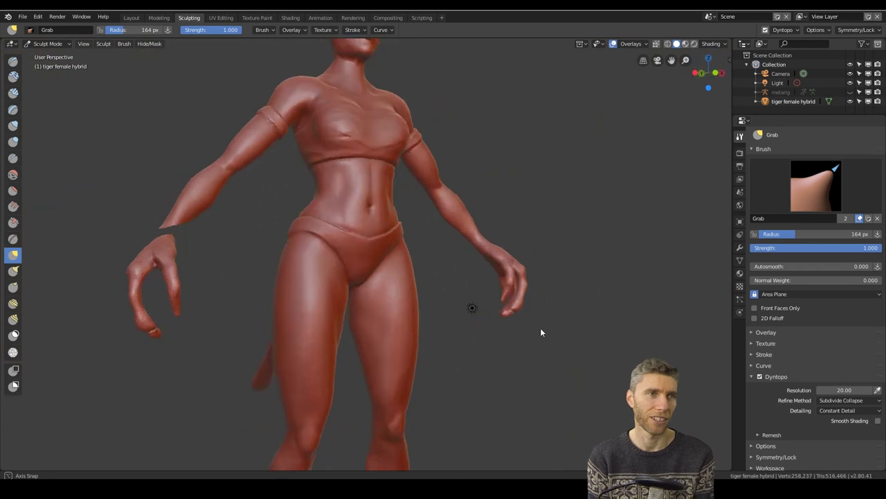
middle_drag(540, 327, 528, 333)
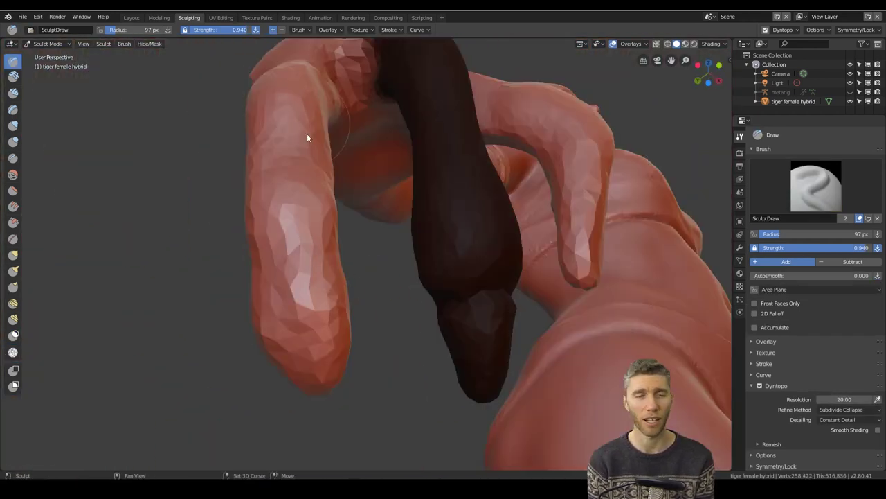
Refine the fingers around the masked one with a 97 px Draw brush and symmetrize the mesh from -X to +X
middle_drag(307, 138, 449, 374)
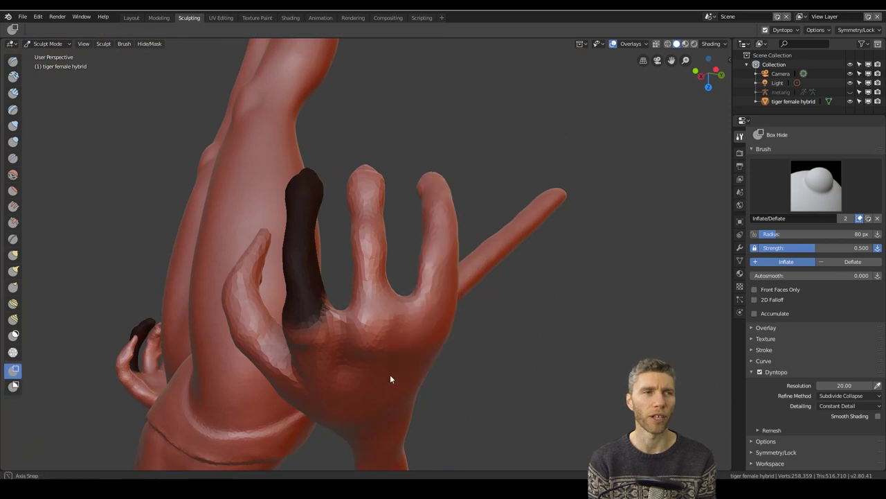
middle_drag(390, 376, 435, 326)
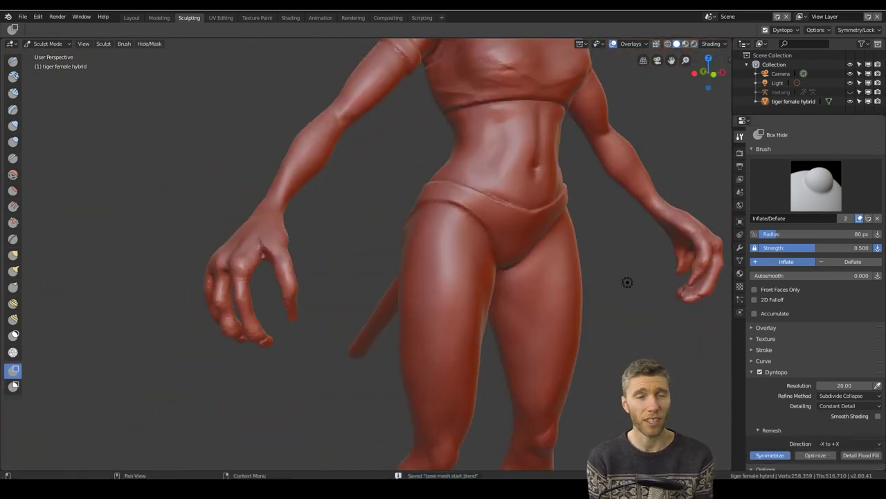
middle_drag(627, 282, 544, 370)
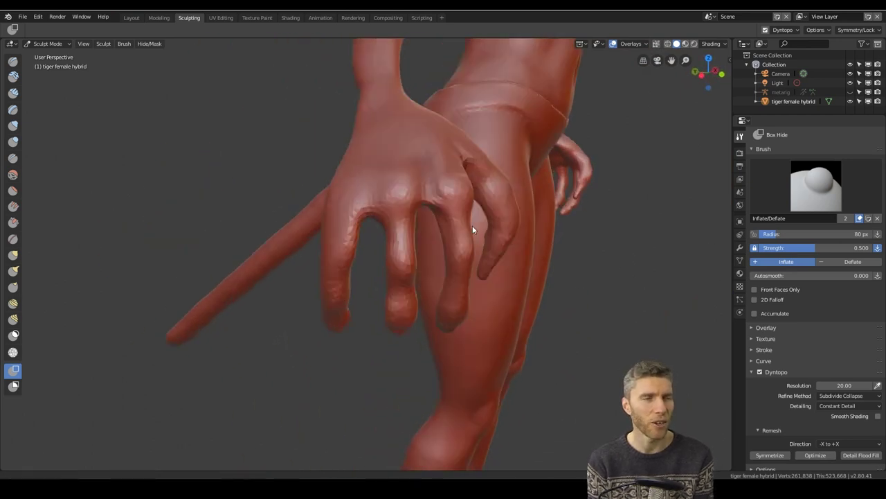
Mask the thumb and the two fingers next to it with an 80 px Mask brush, leaving the outer finger unmasked
key(m)
drag(388, 111, 396, 271)
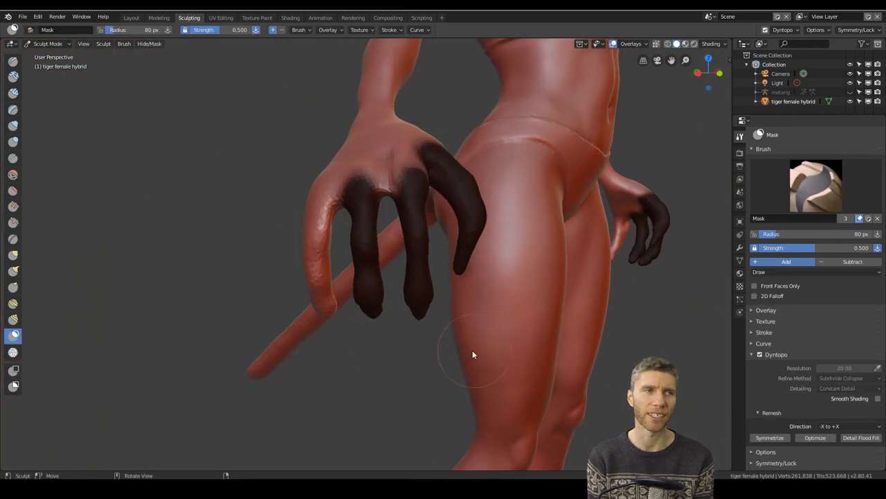
middle_drag(472, 350, 284, 353)
Shape the unmasked outer finger with the 80 px Draw brush at 0.940 strength and the Snake Hook brush
key(x)
scroll(385, 289, up, 5)
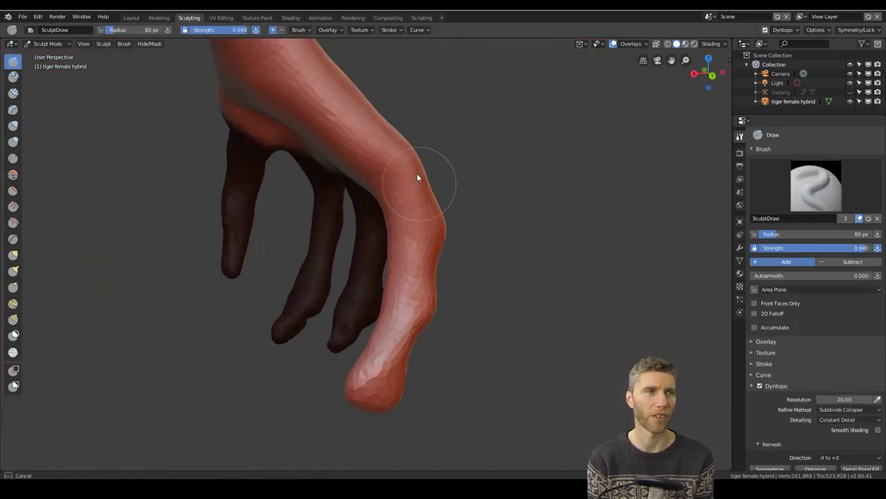
key(k)
mouse_move(385, 285)
middle_down()
mouse_move(406, 242)
mouse_move(399, 336)
middle_up()
scroll(400, 337, down, 5)
key(f)
click(324, 319)
mouse_move(324, 320)
middle_down()
mouse_move(335, 200)
mouse_move(370, 295)
mouse_move(388, 220)
mouse_move(315, 317)
mouse_move(321, 267)
mouse_move(427, 311)
mouse_move(523, 258)
middle_up()
Define the forms of the palm and fingers with the Crease and Inflate brushes
scroll(472, 390, up, 4)
mouse_move(472, 389)
middle_down()
mouse_move(435, 391)
mouse_move(289, 239)
mouse_move(443, 311)
mouse_move(412, 174)
mouse_move(341, 302)
mouse_move(442, 207)
mouse_move(348, 187)
mouse_move(432, 296)
mouse_move(436, 206)
mouse_move(369, 288)
mouse_move(128, 237)
mouse_move(390, 307)
mouse_move(432, 223)
mouse_move(355, 221)
mouse_move(349, 281)
middle_up()
key(shift+c)
key(i)
mouse_move(333, 317)
middle_down()
mouse_move(460, 355)
mouse_move(325, 353)
mouse_move(413, 255)
mouse_move(466, 224)
mouse_move(469, 274)
mouse_move(402, 229)
middle_up()
key(shift+c)
mouse_move(538, 217)
middle_down()
mouse_move(312, 279)
mouse_move(442, 237)
mouse_move(419, 238)
mouse_move(471, 257)
mouse_move(321, 234)
mouse_move(291, 199)
mouse_move(443, 297)
mouse_move(464, 223)
mouse_move(405, 186)
mouse_move(435, 179)
mouse_move(461, 233)
mouse_move(425, 132)
mouse_move(301, 192)
mouse_move(416, 167)
mouse_move(414, 301)
mouse_move(261, 335)
mouse_move(306, 255)
mouse_move(355, 277)
middle_up()
Refine the hand's knuckles and palm with Draw, Grab, a 121 px Inflate brush and a 77 px Crease brush
key(x)
key(g)
key(f)
click(533, 220)
key(i)
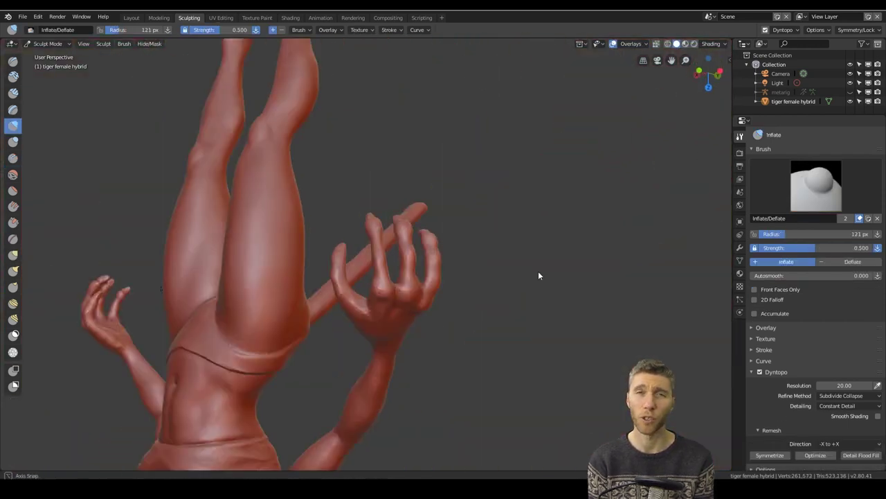
key(shift+c)
mouse_move(538, 275)
middle_down()
mouse_move(340, 255)
mouse_move(281, 301)
mouse_move(323, 267)
middle_up()
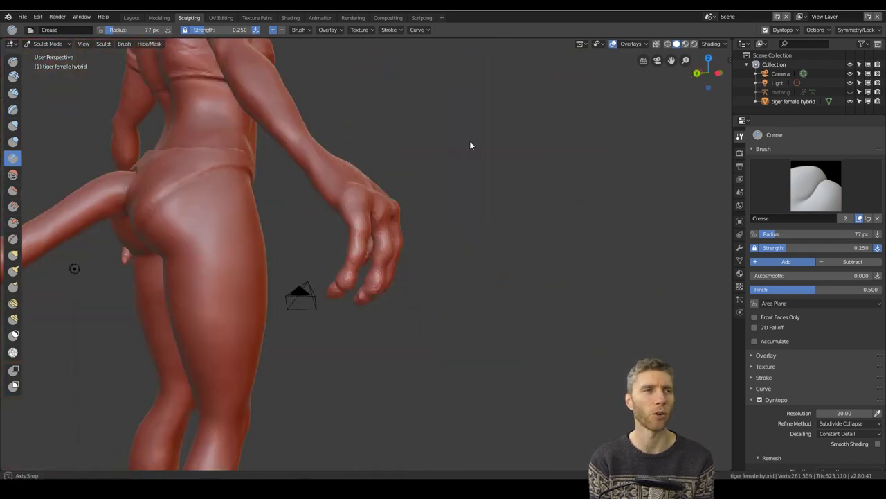
mouse_move(471, 145)
middle_down()
mouse_move(501, 284)
mouse_move(482, 352)
mouse_move(208, 317)
mouse_move(352, 245)
mouse_move(283, 245)
mouse_move(271, 308)
middle_up()
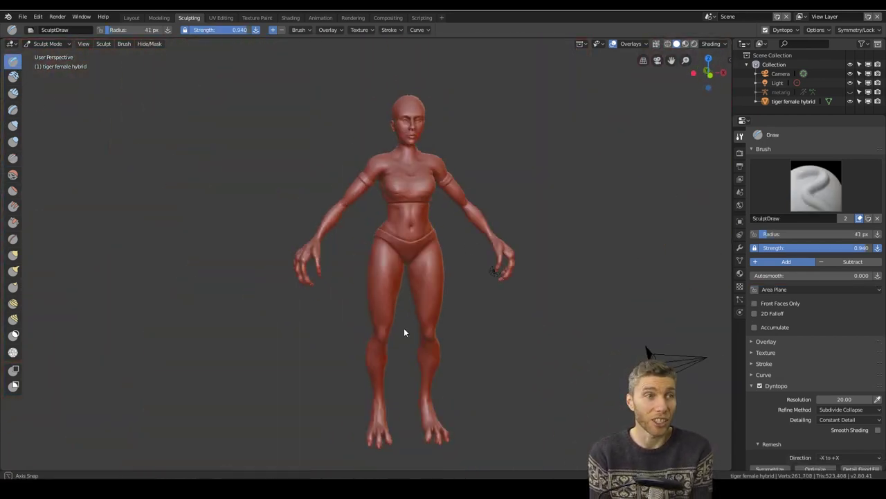
Save the scene with the reworked hands to the current file
middle_drag(404, 333, 478, 239)
middle_drag(478, 239, 496, 281)
scroll(413, 132, up, 4)
shift+middle_drag(412, 132, 405, 262)
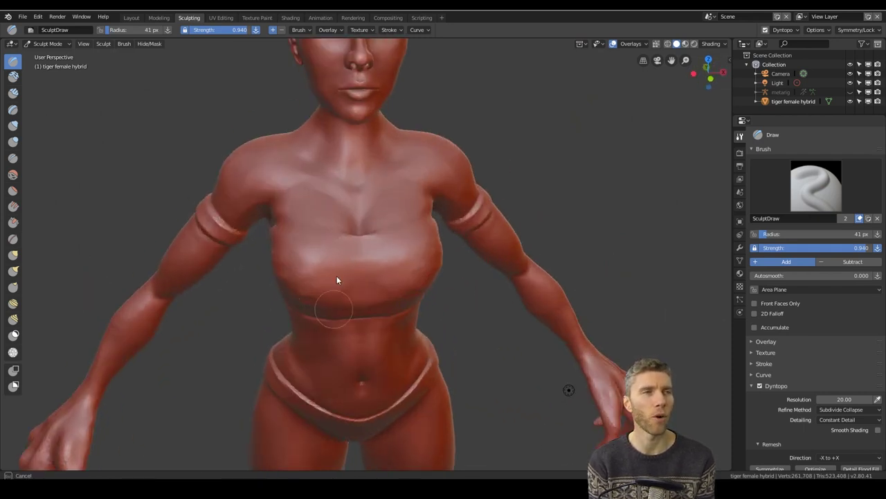
key(ctrl+s)
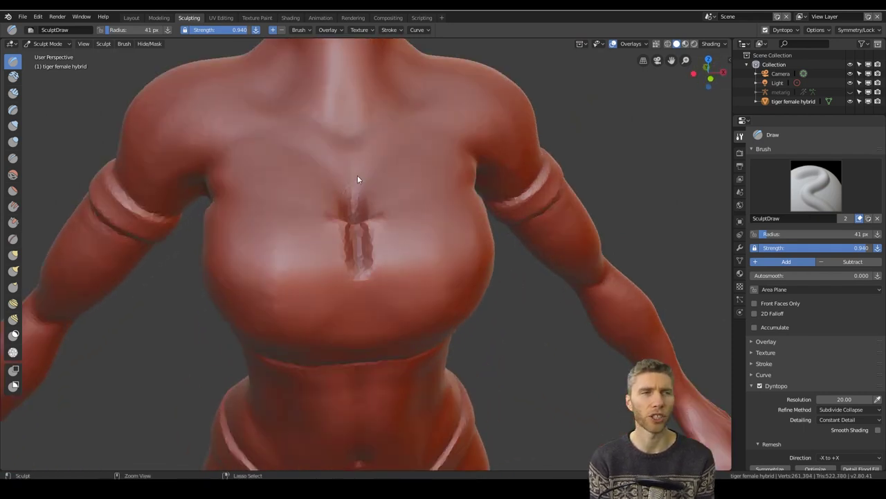
Carve a groove down the centre of the chest wrap with the 41 px Draw brush in subtract mode
ctrl+drag(349, 204, 367, 280)
scroll(379, 229, up, 3)
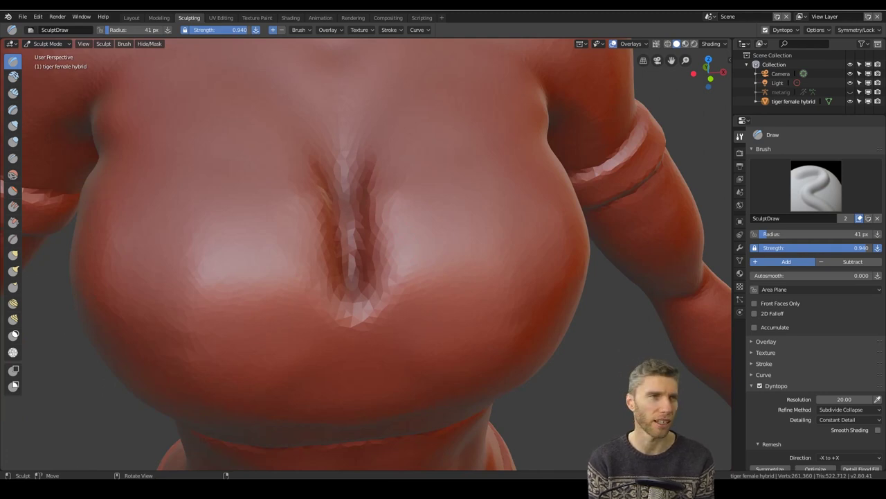
ctrl+drag(355, 294, 347, 201)
scroll(407, 93, down, 4)
middle_drag(399, 249, 388, 215)
scroll(399, 249, up, 3)
mouse_move(312, 232)
ctrl+mouse_down()
mouse_move(286, 178)
mouse_move(308, 137)
ctrl+mouse_up()
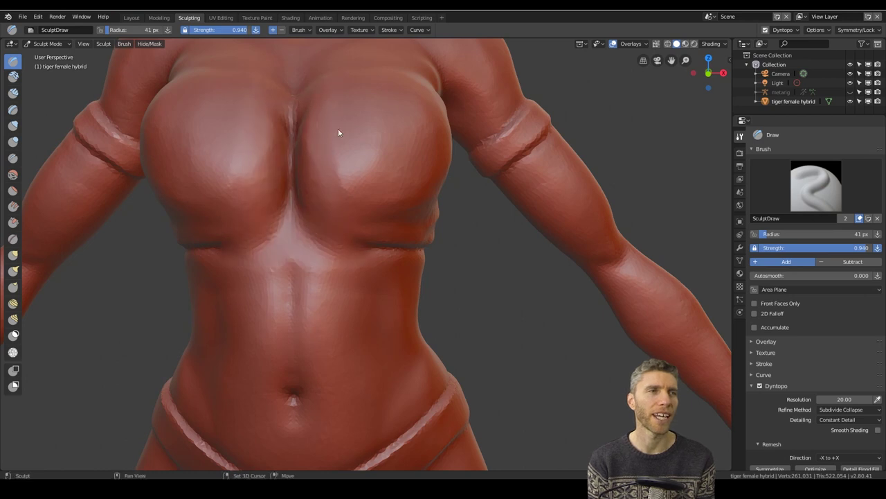
Smooth the centre groove, carve beneath the breasts, and smooth away the chest wrap's lower edge
shift+drag(307, 201, 305, 236)
middle_drag(305, 173, 311, 222)
shift+middle_drag(312, 138, 353, 220)
ctrl+drag(402, 258, 352, 356)
shift+drag(374, 277, 403, 359)
scroll(403, 360, down, 4)
middle_drag(381, 278, 374, 262)
scroll(375, 262, up, 2)
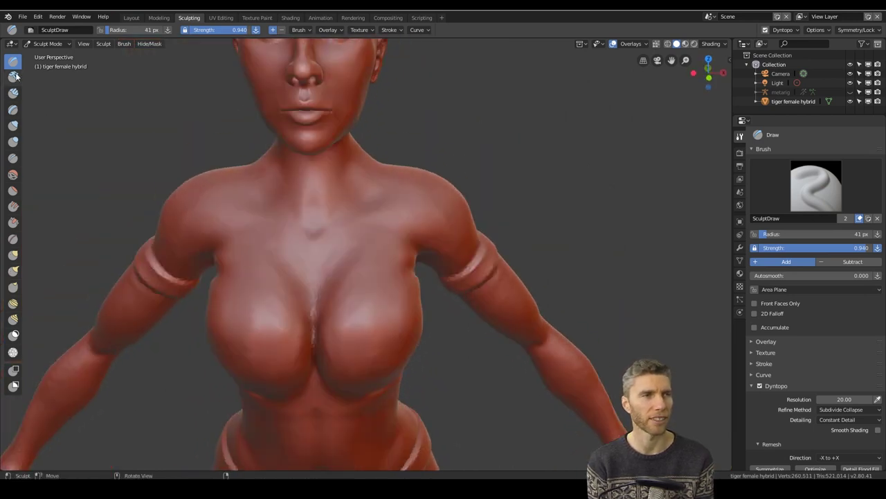
Set the Draw brush to strength 0.412 and radius 70 px, and smooth away the chest wrap's edges around the ribs
key(shift+f)
click(364, 251)
key(f)
click(364, 252)
drag(329, 266, 372, 240)
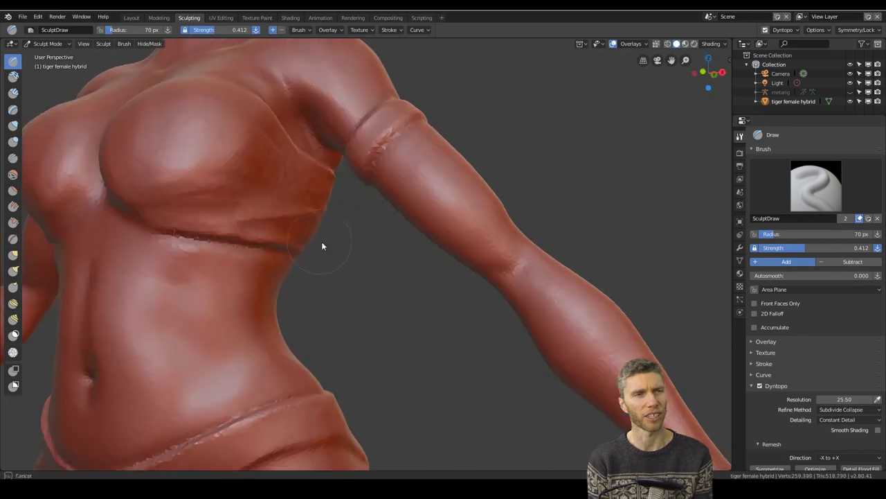
shift+drag(285, 242, 160, 232)
shift+drag(324, 175, 261, 192)
mouse_move(325, 208)
middle_down()
mouse_move(370, 214)
mouse_move(351, 213)
middle_up()
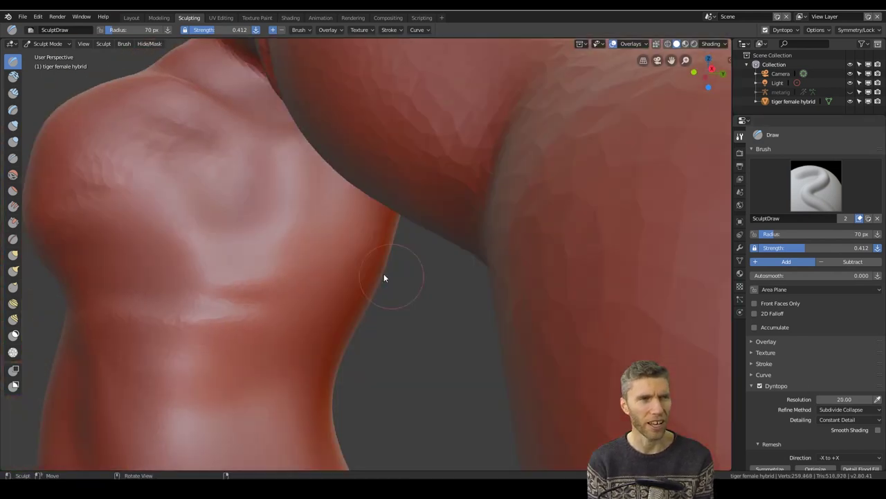
Examine the torso from the back, front and sides for remaining clothing edges
mouse_move(383, 275)
middle_down()
mouse_move(366, 212)
mouse_move(409, 279)
mouse_move(360, 156)
mouse_move(354, 279)
mouse_move(326, 300)
middle_up()
scroll(294, 236, down, 3)
key(g)
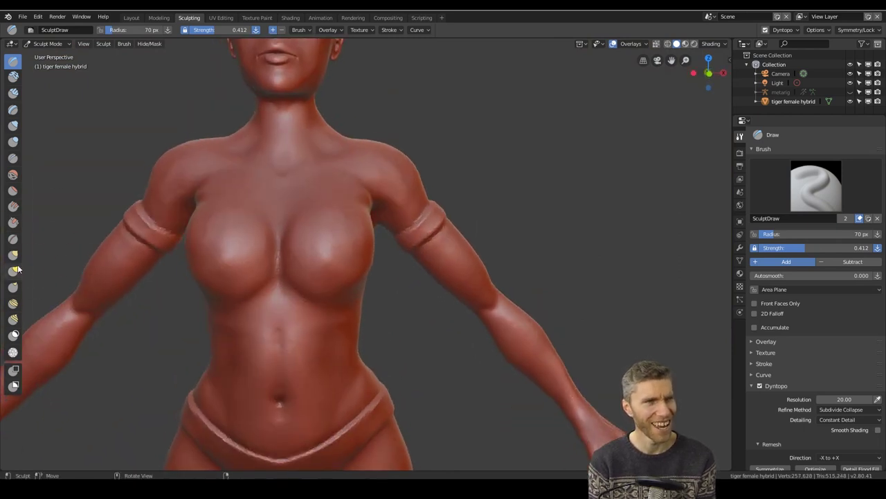
scroll(356, 228, up, 3)
middle_drag(264, 250, 248, 285)
scroll(367, 377, down, 6)
middle_drag(370, 387, 277, 374)
scroll(315, 265, up, 6)
mouse_move(316, 265)
middle_down()
mouse_move(369, 262)
mouse_move(353, 372)
mouse_move(328, 253)
middle_up()
Switch back to the Draw brush with an adjusted radius at the waistband and save the scene to the current file
key(x)
ctrl+middle_drag(347, 288, 394, 371)
mouse_move(393, 371)
middle_down()
mouse_move(481, 354)
mouse_move(393, 373)
middle_up()
mouse_move(394, 374)
ctrl+middle_down()
mouse_move(367, 277)
mouse_move(388, 212)
ctrl+middle_up()
key(f)
click(358, 277)
key(ctrl+s)
Resize the Draw brush and sculpt over the waistband's raised edge across the hips
key(f)
click(371, 163)
drag(346, 208, 316, 270)
middle_drag(371, 263, 354, 297)
drag(363, 326, 326, 360)
mouse_move(329, 309)
middle_down()
mouse_move(327, 204)
mouse_move(353, 235)
middle_up()
drag(354, 208, 367, 198)
Blend the remaining underwear edges into the hips and pelvis using a 55 px Draw brush and smoothing
mouse_move(367, 197)
ctrl+middle_down()
mouse_move(425, 237)
mouse_move(388, 207)
ctrl+middle_up()
middle_drag(388, 208, 345, 241)
drag(267, 274, 232, 315)
mouse_move(345, 242)
ctrl+middle_down()
mouse_move(320, 355)
mouse_move(329, 232)
ctrl+middle_up()
key(f)
click(339, 256)
mouse_move(242, 287)
shift+mouse_down()
mouse_move(298, 261)
mouse_move(350, 260)
shift+mouse_up()
click(350, 262)
middle_drag(349, 263, 291, 329)
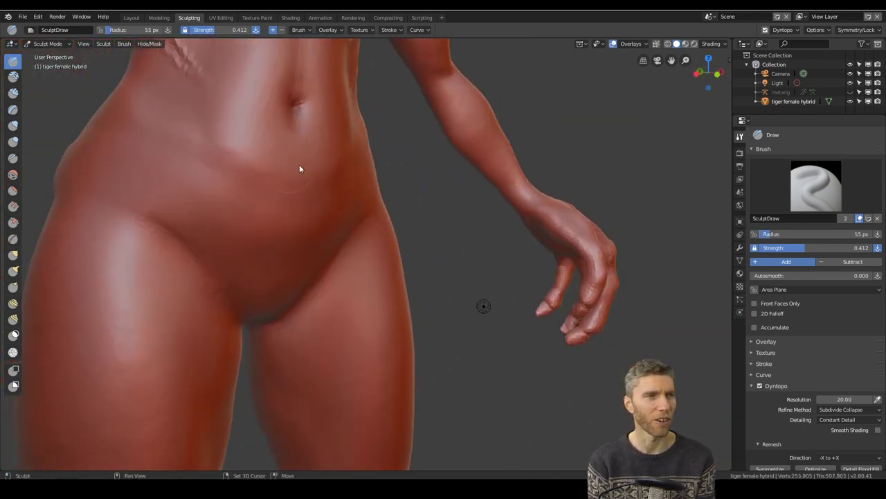
Smooth the hips and buttocks around the tail base, with the Draw brush radius at 71 px
mouse_move(239, 126)
middle_down()
mouse_move(319, 196)
mouse_move(414, 391)
mouse_move(481, 339)
mouse_move(441, 362)
mouse_move(510, 384)
middle_up()
key(i)
key(f)
ctrl+middle_drag(361, 318, 361, 275)
shift+middle_drag(297, 319, 360, 262)
mouse_move(326, 302)
shift+middle_down()
mouse_move(378, 246)
mouse_move(315, 327)
mouse_move(344, 321)
mouse_move(358, 180)
mouse_move(455, 295)
mouse_move(404, 279)
mouse_move(515, 204)
shift+middle_up()
key(x)
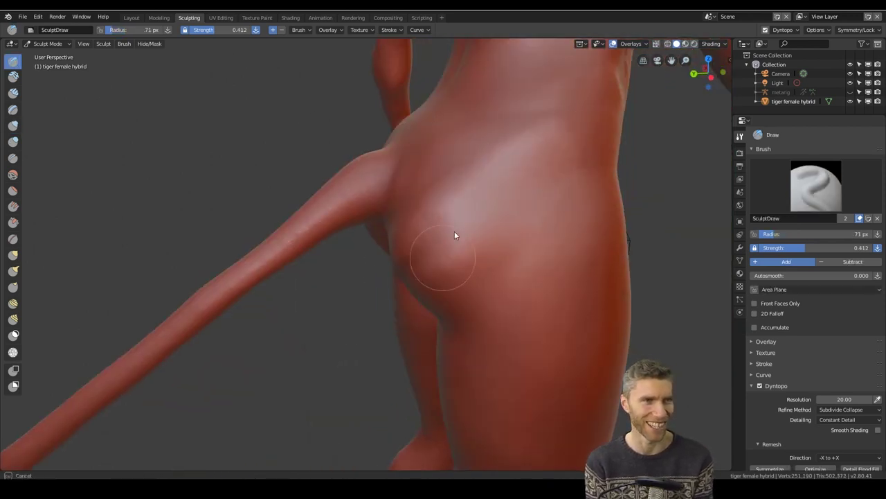
middle_drag(468, 230, 547, 159)
mouse_move(547, 159)
ctrl+middle_down()
mouse_move(552, 196)
mouse_move(473, 315)
mouse_move(491, 215)
mouse_move(426, 176)
mouse_move(492, 269)
mouse_move(540, 241)
mouse_move(439, 376)
mouse_move(161, 319)
mouse_move(391, 371)
mouse_move(398, 256)
mouse_move(379, 261)
mouse_move(382, 248)
ctrl+middle_up()
shift+drag(383, 248, 369, 286)
Examine the back, shoulders and whole figure from behind and from the front
mouse_move(369, 286)
middle_down()
mouse_move(375, 268)
mouse_move(441, 341)
mouse_move(427, 336)
mouse_move(468, 308)
mouse_move(192, 269)
mouse_move(290, 305)
mouse_move(147, 308)
mouse_move(309, 258)
mouse_move(137, 358)
mouse_move(415, 257)
mouse_move(550, 234)
mouse_move(372, 198)
middle_up()
scroll(371, 201, down, 2)
mouse_move(395, 261)
middle_down()
mouse_move(307, 247)
mouse_move(257, 358)
middle_up()
scroll(343, 398, up, 2)
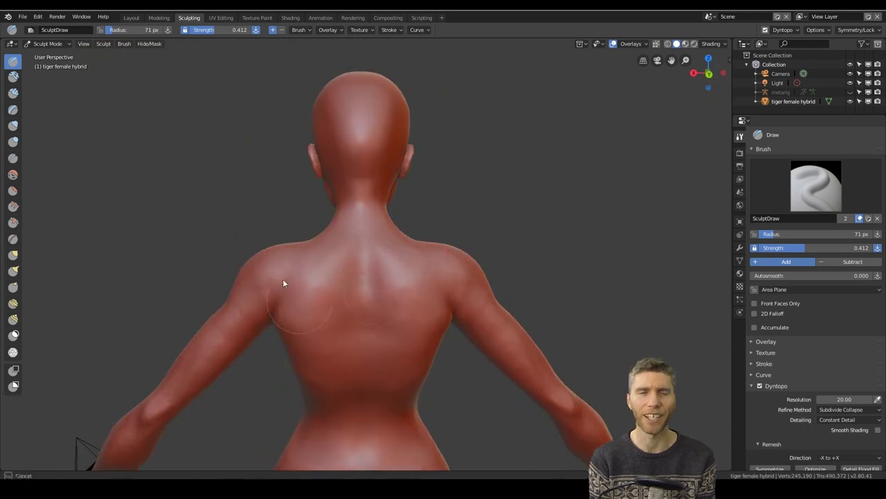
scroll(344, 399, down, 5)
mouse_move(343, 399)
middle_down()
mouse_move(475, 347)
mouse_move(479, 249)
middle_up()
mouse_move(430, 352)
middle_down()
mouse_move(590, 364)
mouse_move(447, 362)
middle_up()
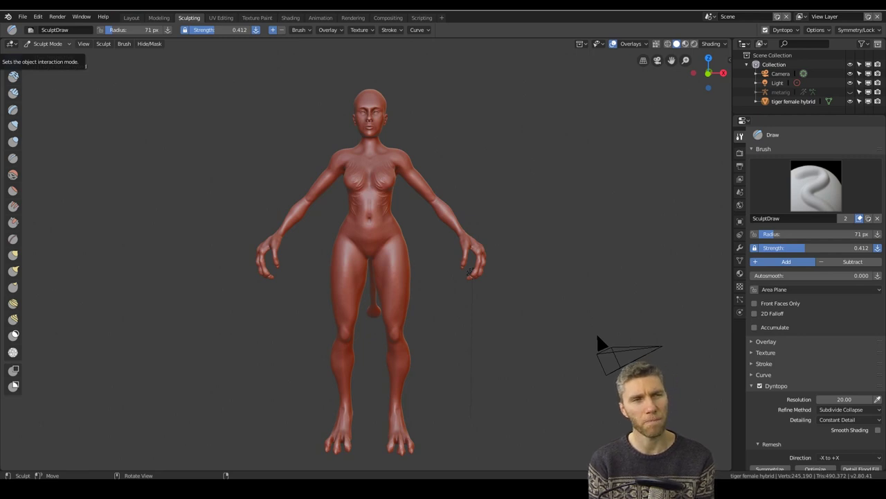
middle_drag(182, 312, 167, 43)
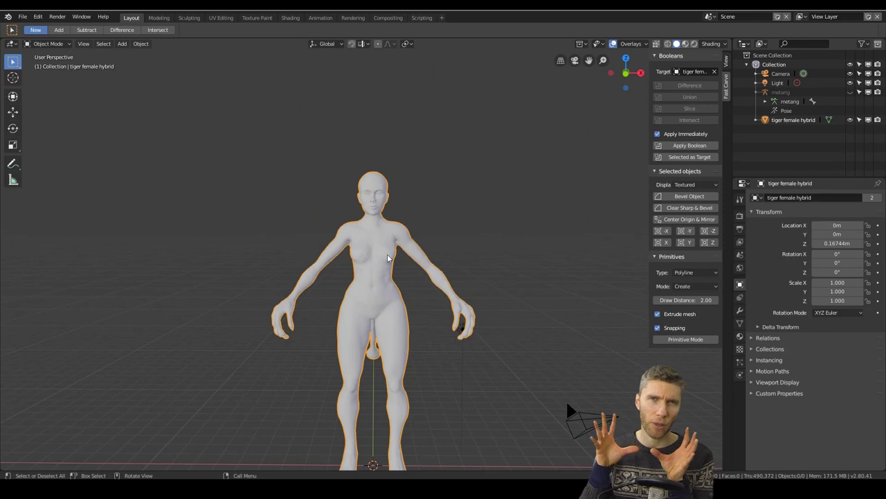
Place a plane beside the character and scale its extruded edge rows to taper it into a feather shape
key(g)
click(243, 191)
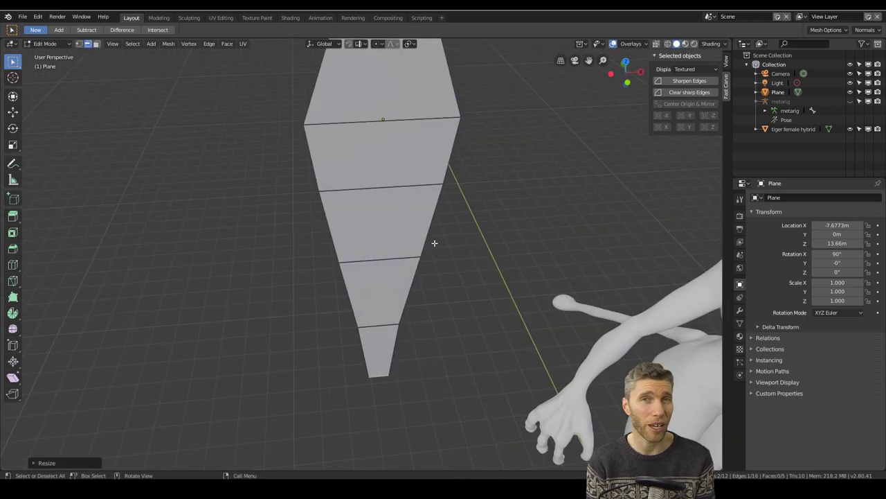
middle_drag(435, 243, 471, 342)
key(s)
click(437, 346)
click(438, 259)
key(s)
click(461, 258)
Scale the feather's upper edge rows to refine its outline
scroll(458, 258, down, 3)
key(s)
scroll(417, 263, down, 10)
click(420, 262)
shift+click(388, 214)
key(s)
click(418, 214)
Extrude and narrow the feather's upper edge, and scale the whole object to about 0.77 along X
click(372, 169)
key(e)
click(370, 160)
key(s)
click(395, 143)
scroll(444, 260, down, 1)
key(Tab)
key(s)
key(x)
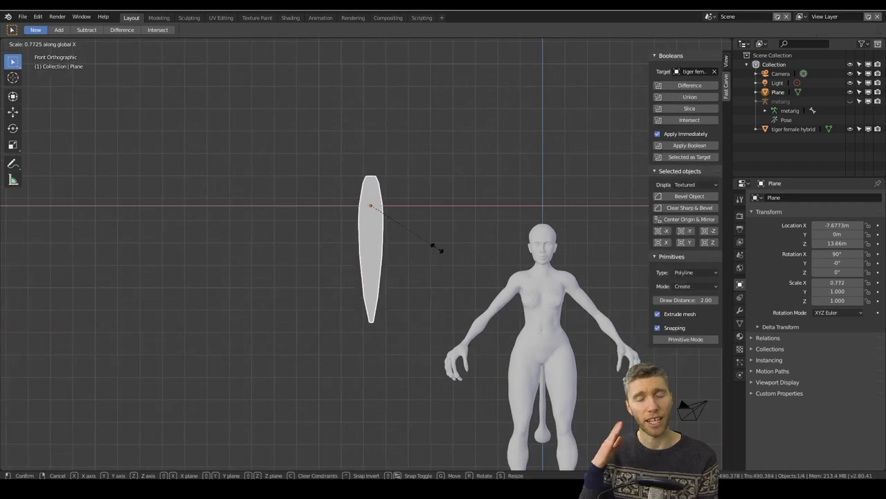
click(437, 264)
Add Subdivision Surface and Solidify modifiers to the feather, with Solidify first in the stack
click(741, 310)
click(791, 199)
click(714, 360)
middle_drag(391, 241, 362, 257)
scroll(319, 255, up, 4)
click(791, 199)
click(705, 341)
click(862, 212)
middle_drag(339, 201, 381, 222)
click(782, 347)
middle_drag(388, 260, 570, 285)
key(ctrl+z)
Set the feather's Solidify thickness to 0.09 m and its Subdivision render level to 1
drag(783, 238, 804, 238)
middle_drag(498, 263, 443, 270)
shift+middle_drag(443, 270, 525, 291)
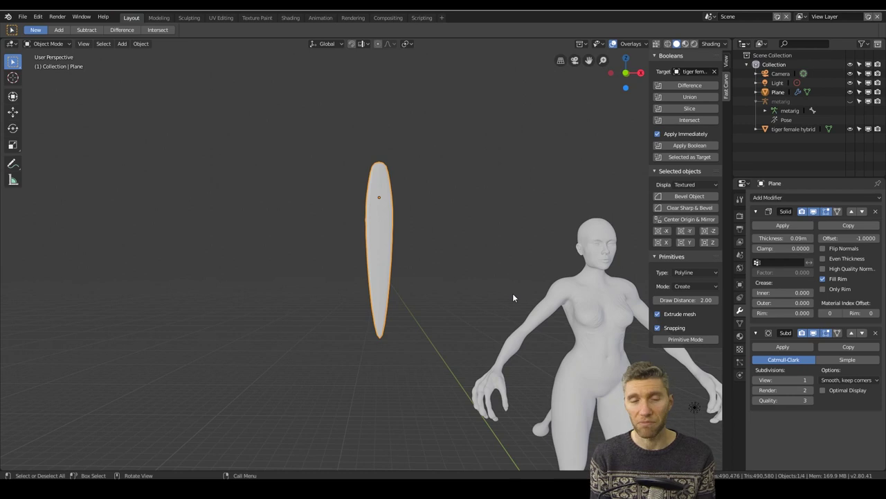
middle_drag(514, 298, 460, 272)
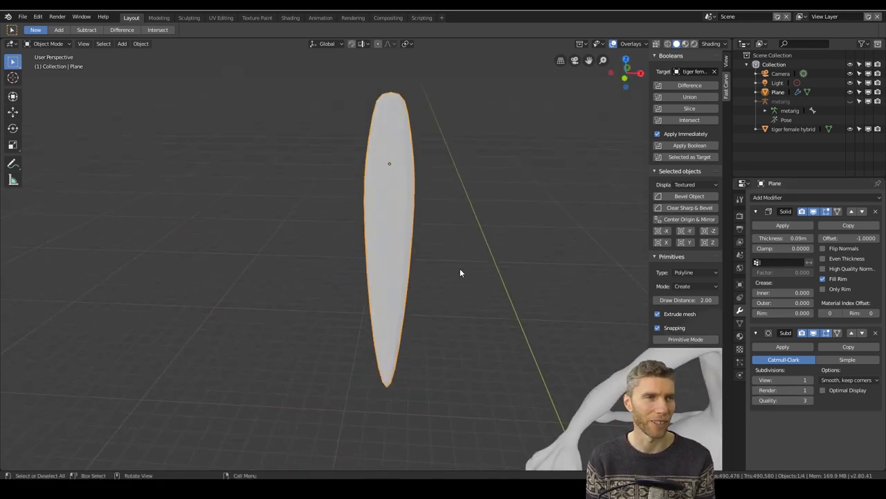
middle_drag(460, 268, 476, 257)
Add an icosphere and apply a level 2 Subdivision Surface modifier to it
key(shift+a)
mouse_move(403, 222)
click(449, 262)
key(ctrl+2)
click(783, 227)
Flatten the icosphere along Y into a thin disc and view it from the front
key(s)
key(y)
mouse_move(484, 249)
middle_down()
mouse_move(454, 277)
mouse_move(495, 259)
middle_up()
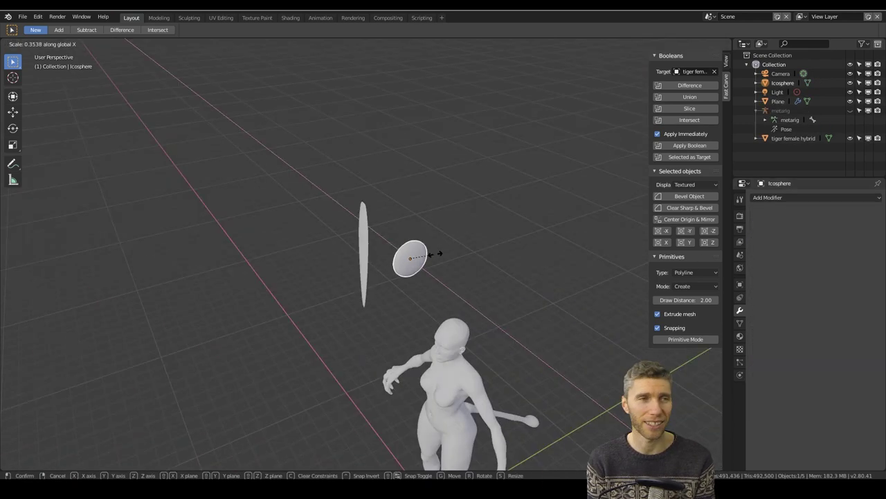
click(437, 253)
key(KP_1)
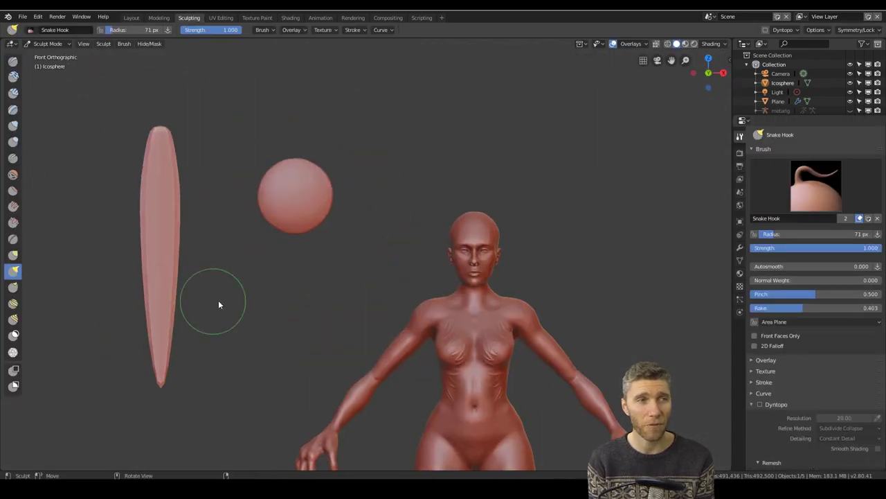
Enable Dyntopo on the disc at resolution 5.00 with a 100 px Snake Hook brush, and turn off mirror symmetry
click(739, 260)
click(739, 136)
click(759, 404)
key(f)
click(335, 223)
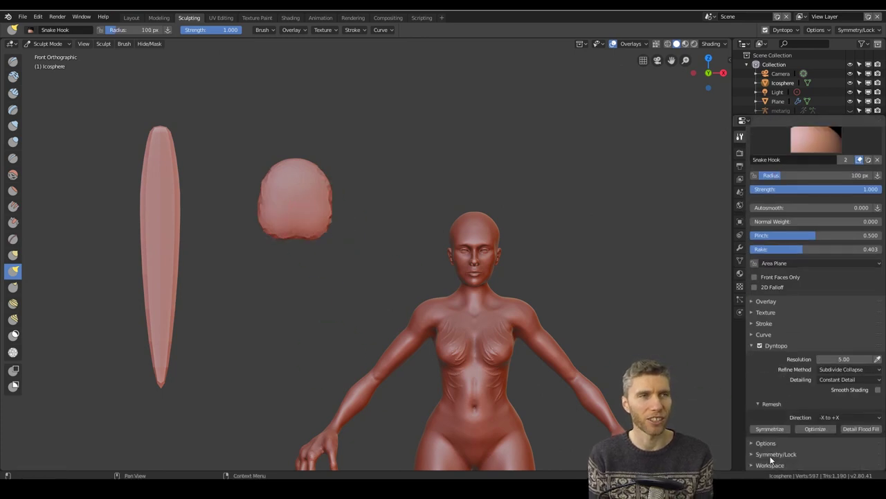
click(770, 456)
Pull the disc outward past the feather with the Snake Hook brush to form a long wing shape
mouse_move(298, 204)
mouse_down()
mouse_move(317, 234)
mouse_move(263, 263)
mouse_move(72, 217)
mouse_up()
drag(128, 260, 118, 282)
shift+middle_drag(73, 180, 183, 221)
mouse_move(180, 217)
mouse_down()
mouse_move(107, 185)
mouse_move(123, 192)
mouse_up()
scroll(347, 322, down, 4)
middle_drag(350, 323, 337, 322)
Smooth the wing's surface and ends, and adjust its lower edge with the Snake Hook brush
shift+drag(251, 250, 294, 260)
scroll(374, 239, up, 3)
shift+drag(190, 239, 224, 291)
shift+drag(402, 226, 364, 224)
scroll(387, 242, up, 4)
drag(464, 313, 444, 335)
scroll(471, 355, down, 9)
middle_drag(471, 356, 481, 358)
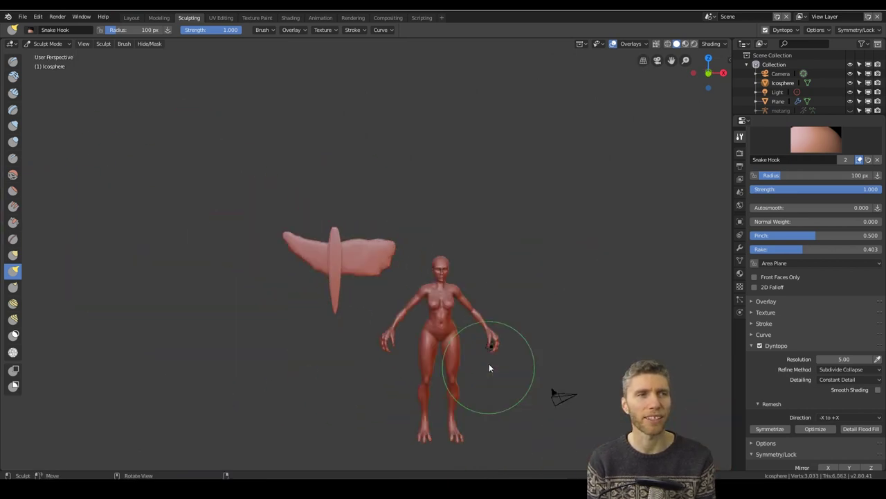
Resize the brush and thicken the wing's upper edge with Inflate
scroll(480, 359, up, 7)
middle_drag(308, 218, 309, 204)
key(f)
click(309, 202)
middle_drag(196, 205, 275, 198)
key(i)
scroll(478, 297, down, 4)
middle_drag(478, 298, 501, 304)
scroll(444, 322, up, 2)
Pull the wing's lower inner corner downward with a 71 px Snake Hook brush
click(12, 271)
drag(381, 286, 401, 310)
key(KP_1)
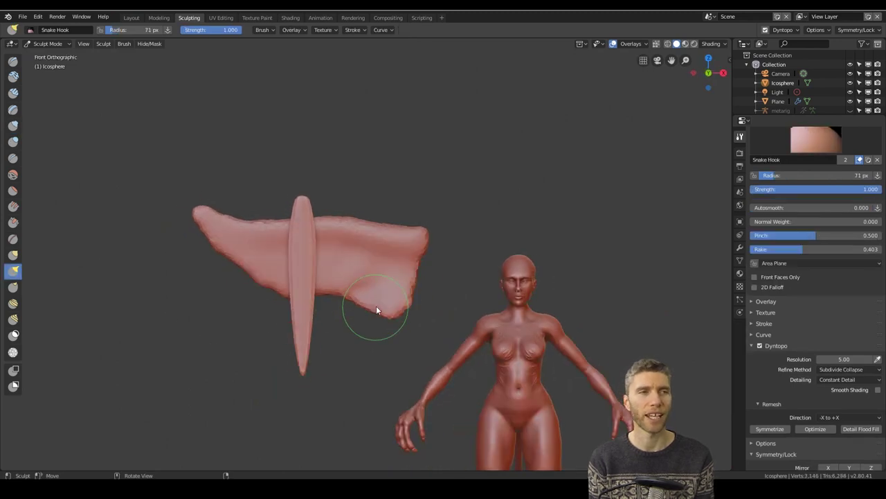
scroll(402, 290, down, 4)
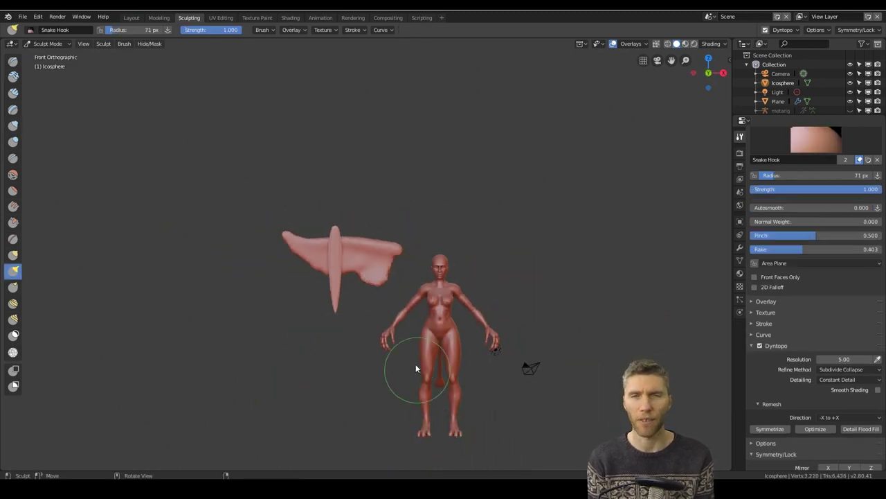
scroll(256, 298, up, 5)
scroll(424, 373, down, 4)
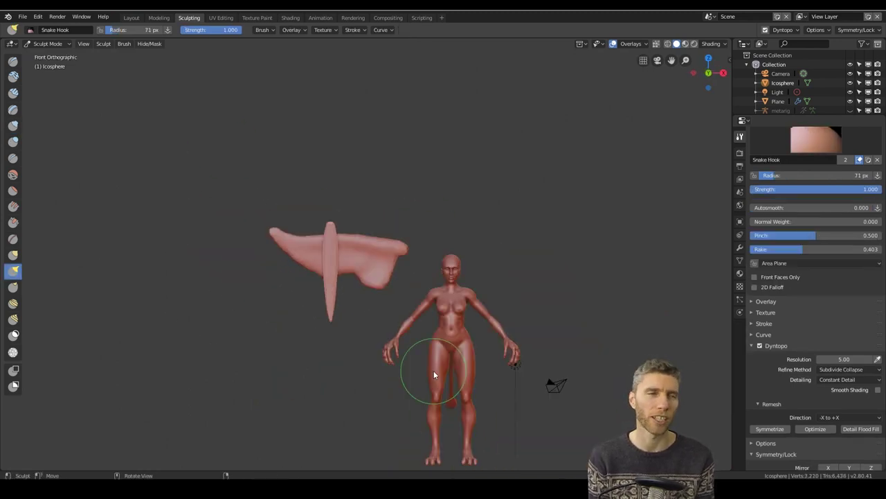
Lengthen and reshape the lobe below the wing's inner end with the Snake Hook brush
scroll(443, 350, up, 7)
drag(429, 365, 404, 374)
middle_drag(451, 277, 459, 283)
scroll(478, 367, down, 6)
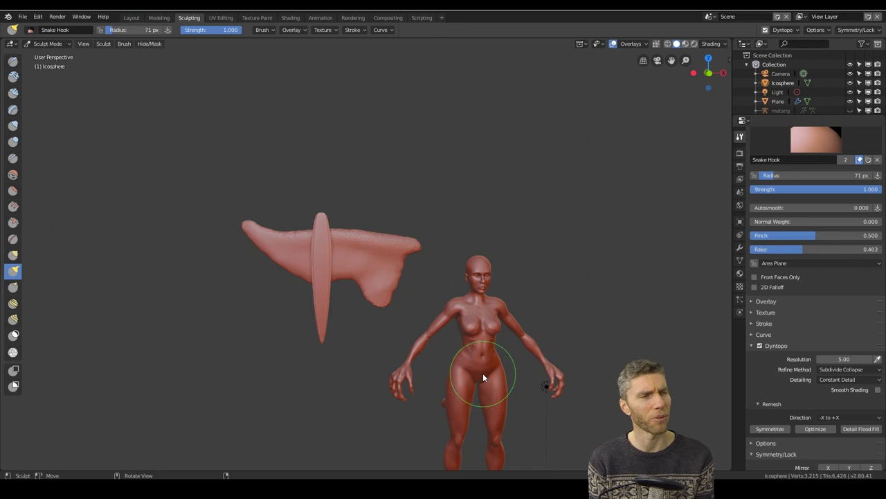
Move the feather to the wing's outer tip and rotate it about the Y axis so that it points outward
middle_drag(483, 375, 416, 256)
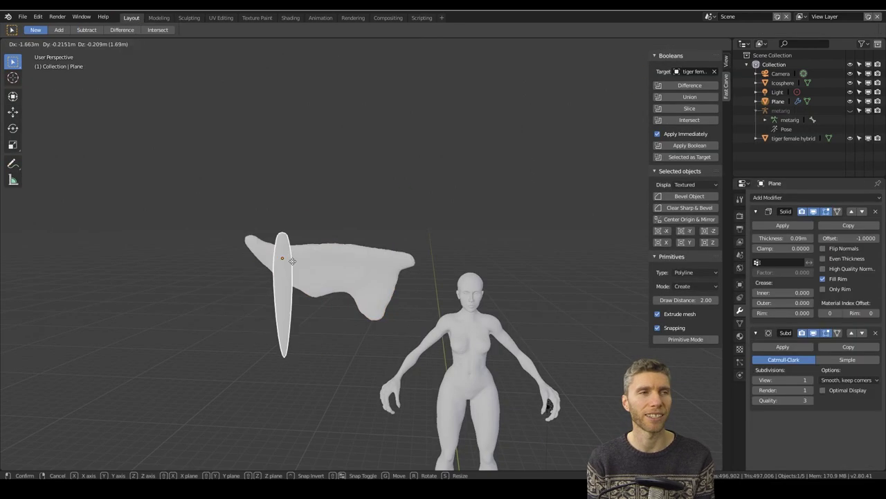
click(292, 261)
key(KP_7)
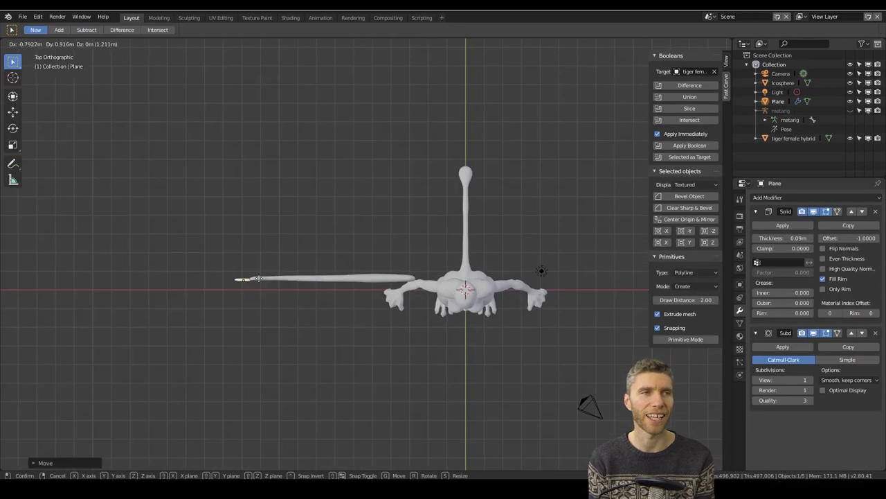
middle_drag(263, 276, 294, 215)
key(r)
key(y)
click(306, 291)
key(g)
click(270, 217)
Add an edge loop across the feather's outer half and rotate the feather in front view to line up with the wing tip
middle_drag(304, 305, 323, 226)
key(Tab)
key(ctrl+r)
click(172, 228)
click(173, 228)
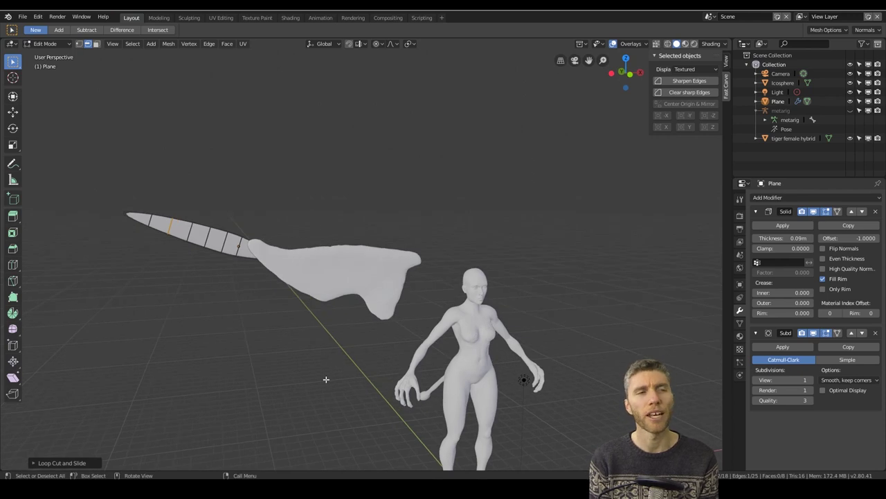
key(Tab)
key(KP_1)
key(r)
click(304, 222)
middle_drag(303, 222, 317, 250)
Add a Multiresolution modifier to the feather and subdivide it
click(770, 198)
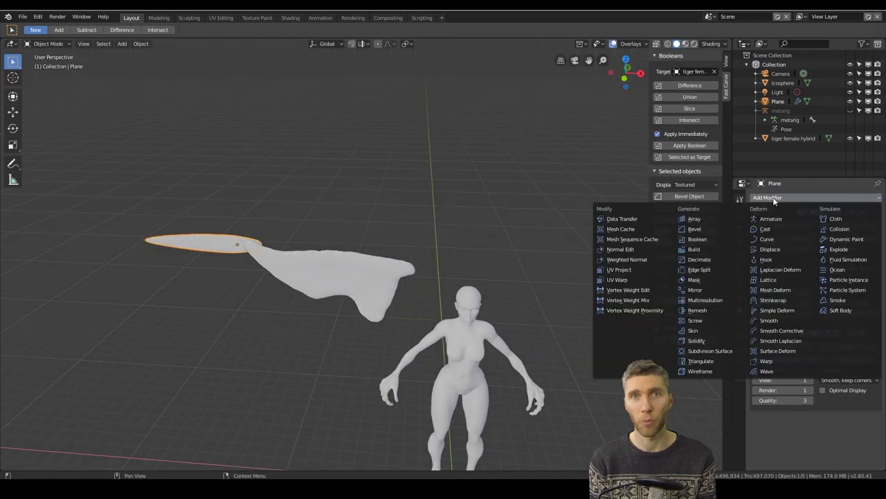
click(704, 301)
click(824, 252)
scroll(263, 239, up, 1)
middle_drag(263, 239, 246, 230)
click(190, 18)
Duplicate the feather and place the copy above the wing, and apply the original feather's transform
click(133, 18)
key(shift+d)
click(392, 141)
click(187, 240)
key(ctrl+a)
Open the original feather for sculpting and subdivide its Multires modifier to level 5
click(189, 18)
scroll(343, 268, up, 5)
key(x)
scroll(382, 244, up, 1)
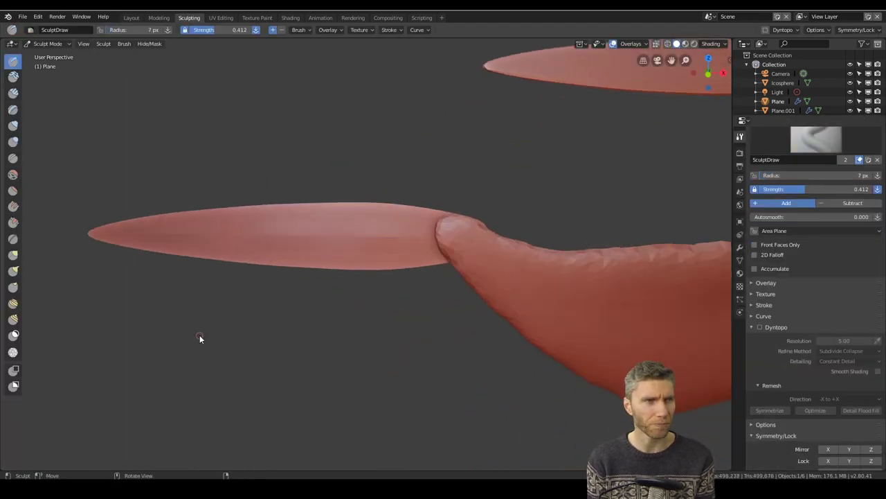
click(741, 248)
click(848, 185)
Try drawing a shaft line along the feather's centre with the 7 px Draw brush
drag(249, 237, 445, 237)
mouse_move(301, 242)
mouse_down()
mouse_move(466, 233)
mouse_move(103, 238)
mouse_up()
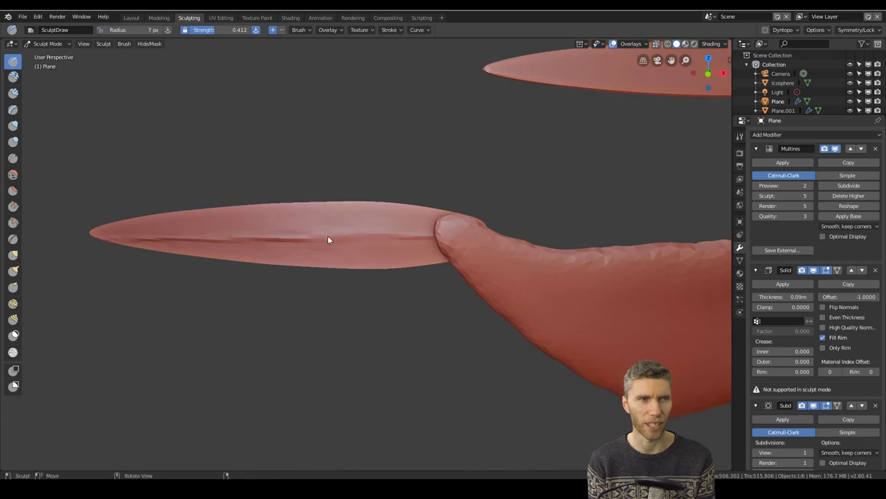
key(ctrl+z)
Carve a central shaft and slanted barbs on both sides of the feather with a 10 px subtracting Draw brush
key(f)
click(330, 225)
ctrl+drag(391, 235, 125, 236)
ctrl+drag(383, 229, 342, 177)
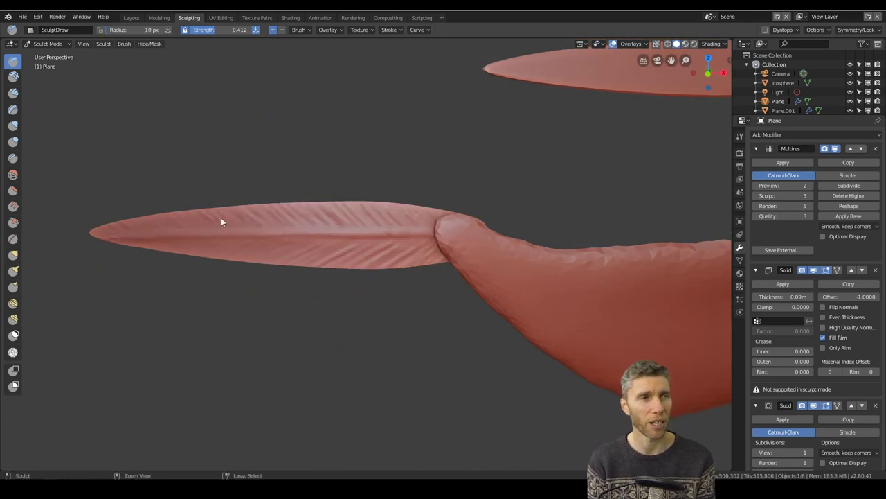
ctrl+drag(305, 239, 260, 263)
Try to add another subdivision level to the feather's Multires modifier
scroll(277, 256, down, 7)
mouse_move(332, 291)
middle_down()
mouse_move(673, 358)
mouse_move(326, 424)
middle_up()
scroll(326, 424, up, 2)
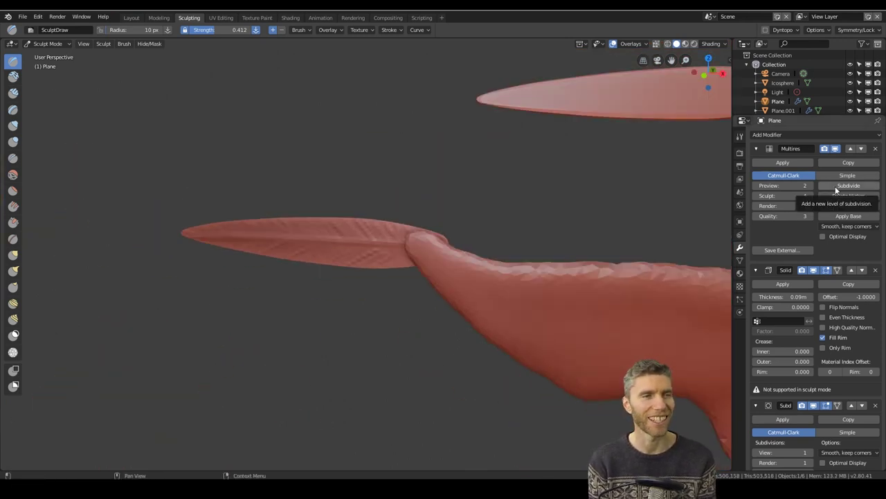
click(836, 187)
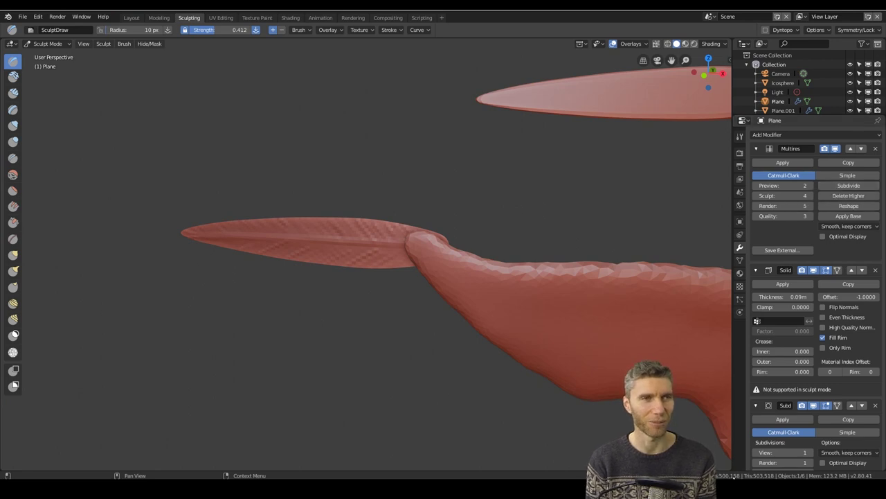
Try moving one of the feather's edge loops in Edit Mode and undo the change
scroll(370, 301, down, 8)
key(Tab)
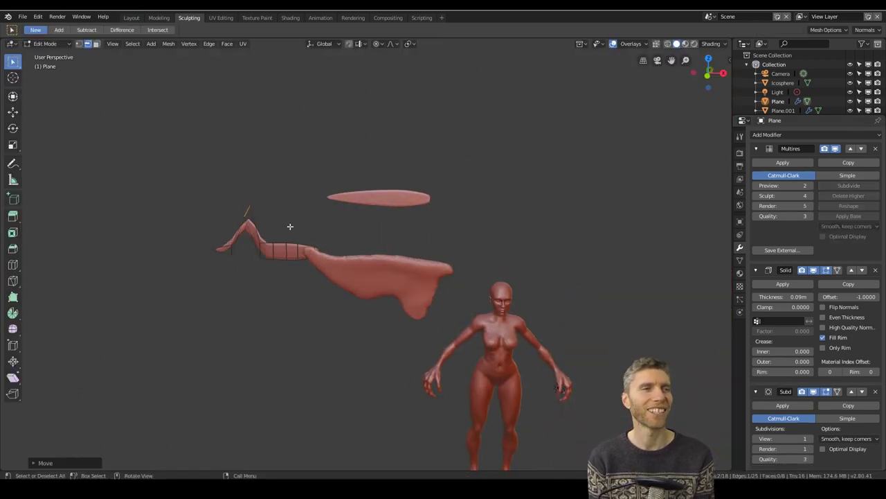
key(Tab)
middle_drag(284, 277, 308, 280)
scroll(308, 280, up, 2)
key(ctrl+z)
key(ctrl+z)
Apply the feather's object transform in Object Mode and reposition the feather at the wing's outer tip
shift+middle_drag(231, 202, 245, 214)
click(49, 43)
click(55, 57)
click(48, 43)
click(56, 77)
click(131, 18)
scroll(277, 207, down, 3)
key(s)
right_click(277, 186)
key(ctrl+a)
click(270, 208)
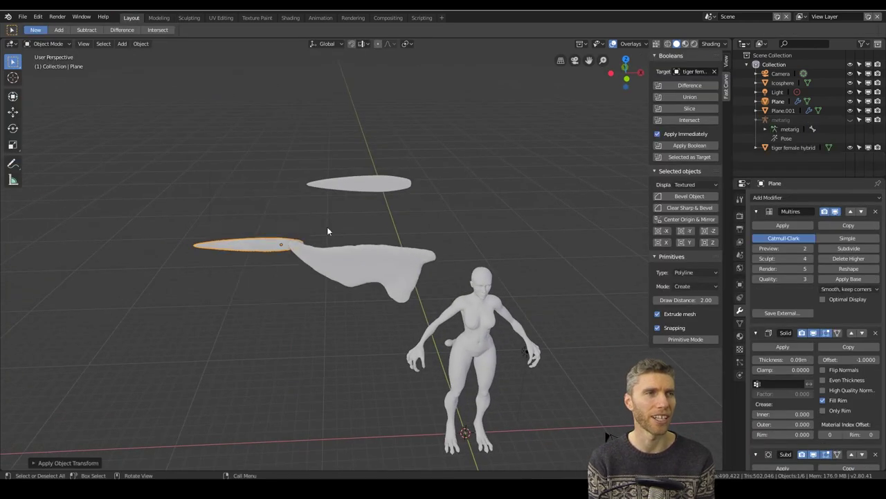
key(g)
click(414, 311)
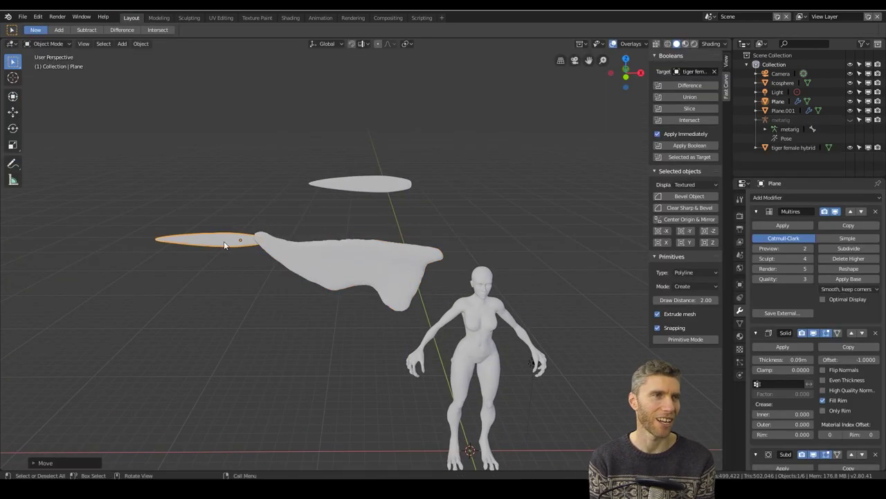
Select the wing and apply its object transform
click(410, 264)
key(ctrl+Page_Down)
key(ctrl+Page_Down)
key(ctrl+Page_Up)
key(ctrl+Page_Up)
middle_drag(406, 302, 215, 411)
scroll(471, 260, up, 3)
middle_drag(477, 255, 501, 257)
key(ctrl+a)
click(439, 256)
Add a Multiresolution modifier to the wing, subdivide it once, and open the wing for sculpting
middle_drag(482, 294, 524, 333)
click(791, 199)
click(702, 301)
click(848, 248)
click(189, 18)
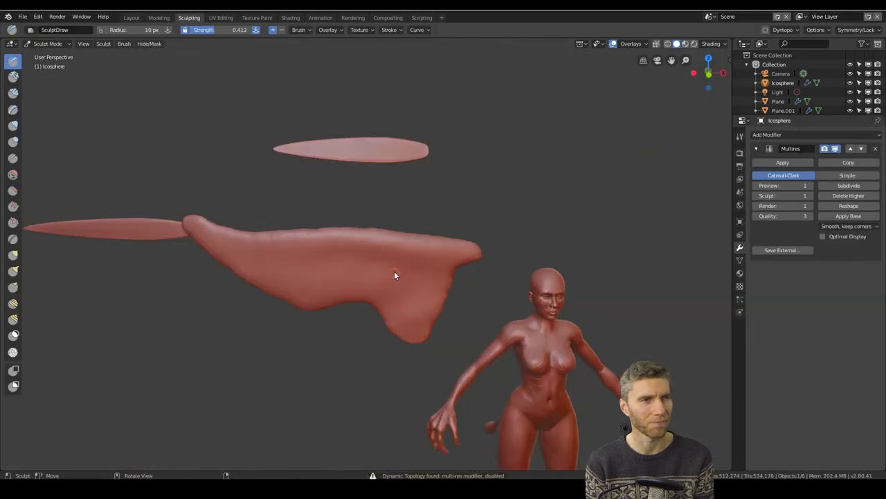
Try out Draw brush strokes of different sizes on the wing's inner end and undo them
scroll(406, 268, up, 2)
drag(406, 283, 412, 244)
key(f)
scroll(478, 256, up, 2)
ctrl+drag(454, 352, 377, 315)
key(ctrl+z)
key(f)
click(511, 312)
drag(504, 320, 471, 340)
key(ctrl+z)
Raise the wing's Multires to level 2 and sculpt slanted feather ridges near its inner end with a 16 px Draw brush
click(740, 137)
click(764, 374)
scroll(775, 374, down, 3)
click(782, 376)
key(f)
click(540, 278)
drag(543, 259, 486, 277)
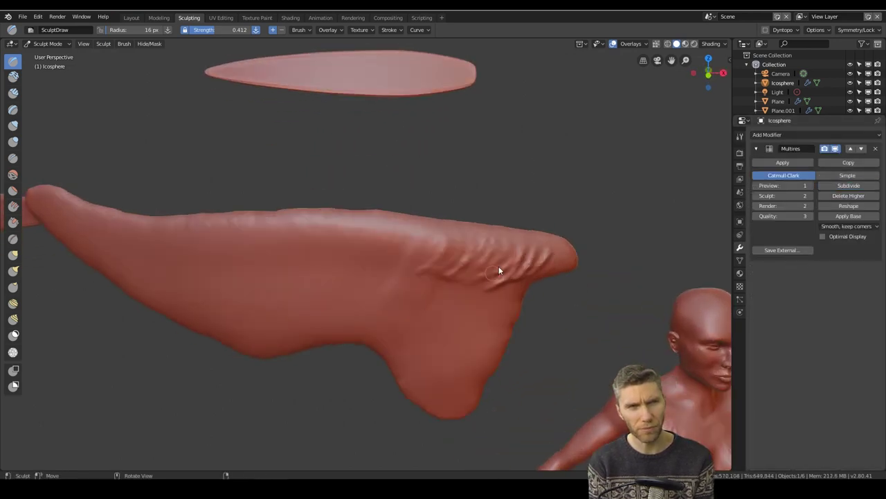
drag(513, 241, 502, 262)
drag(439, 245, 428, 288)
Continue the short feather ridges along the wing's inner upper edge and begin a second row beneath them
scroll(484, 260, up, 2)
drag(611, 249, 587, 269)
drag(572, 242, 554, 262)
mouse_move(554, 262)
middle_down()
mouse_move(608, 277)
mouse_move(554, 228)
middle_up()
drag(533, 233, 492, 251)
middle_drag(513, 204, 484, 236)
drag(465, 236, 453, 264)
drag(428, 225, 416, 249)
mouse_move(386, 203)
mouse_down()
mouse_move(376, 243)
mouse_move(397, 279)
mouse_up()
drag(425, 258, 415, 288)
drag(450, 255, 436, 300)
Set the brush strength to 0.804 and sculpt overlapping rows of feather ridges below the wing's inner upper edge
drag(216, 30, 240, 29)
mouse_move(468, 269)
mouse_down()
mouse_move(455, 305)
mouse_move(470, 316)
mouse_up()
drag(503, 278, 488, 329)
drag(532, 279, 514, 335)
scroll(546, 281, down, 1)
mouse_move(554, 296)
mouse_down()
mouse_move(471, 344)
mouse_move(428, 321)
mouse_up()
middle_drag(344, 293, 351, 213)
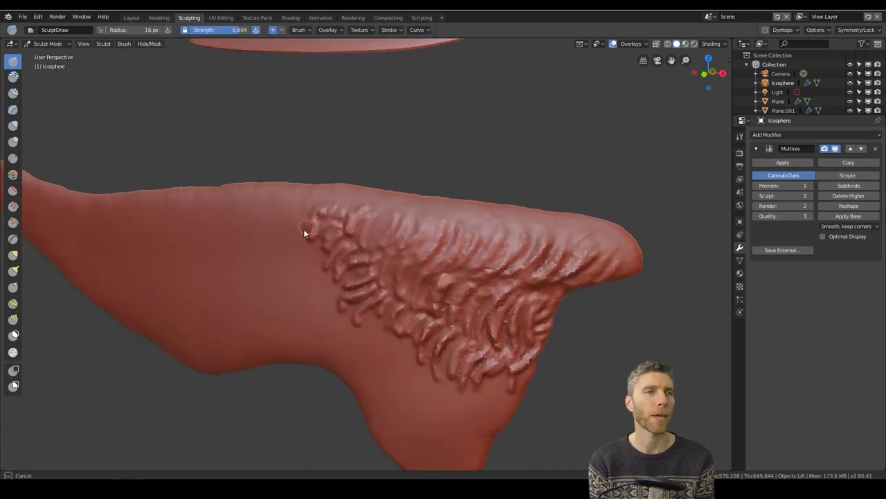
Cover the lobe below the wing's inner end with rows of short feather ridges
scroll(361, 260, down, 5)
scroll(362, 259, up, 6)
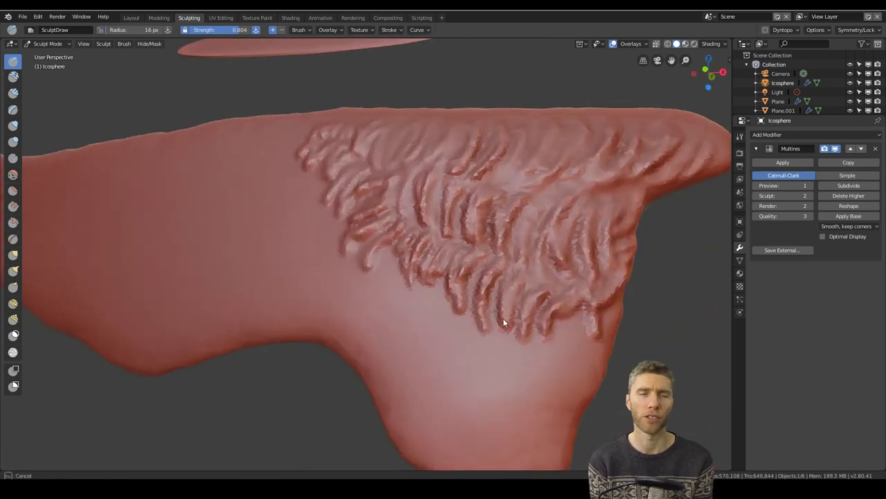
middle_drag(485, 213, 483, 267)
scroll(483, 267, down, 4)
scroll(483, 274, up, 2)
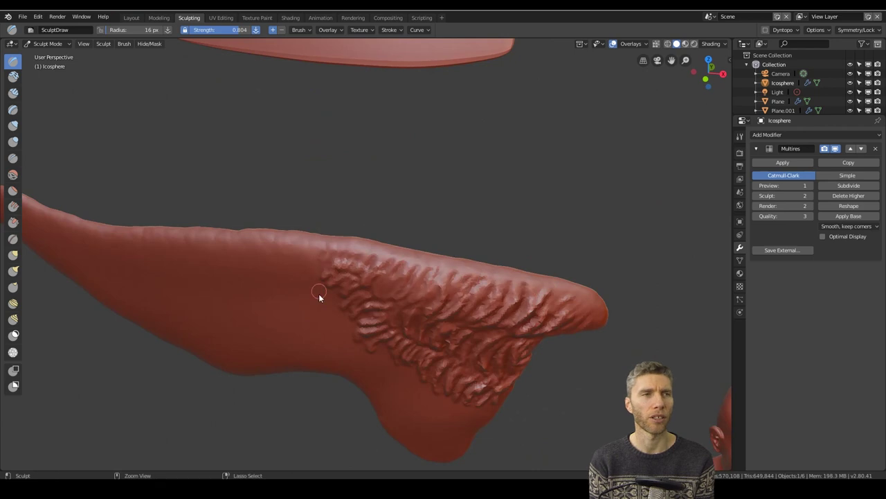
mouse_move(376, 315)
middle_down()
mouse_move(487, 236)
mouse_move(510, 303)
middle_up()
drag(510, 303, 501, 384)
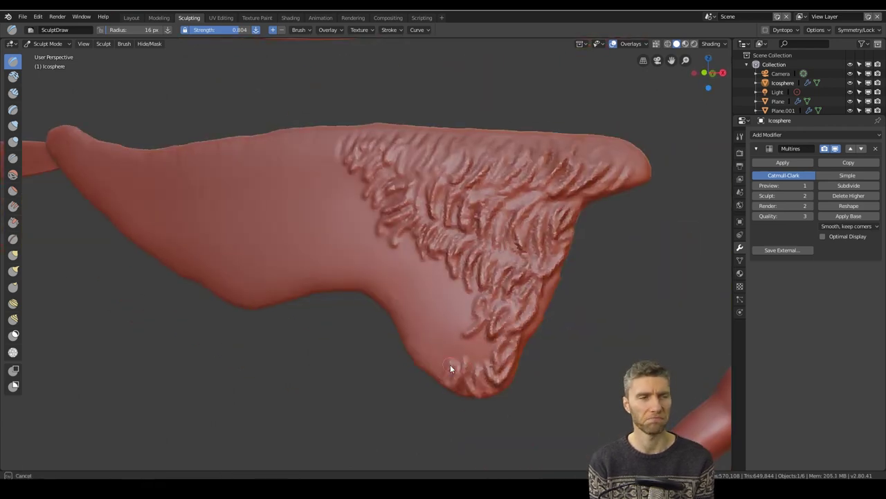
drag(465, 324, 413, 277)
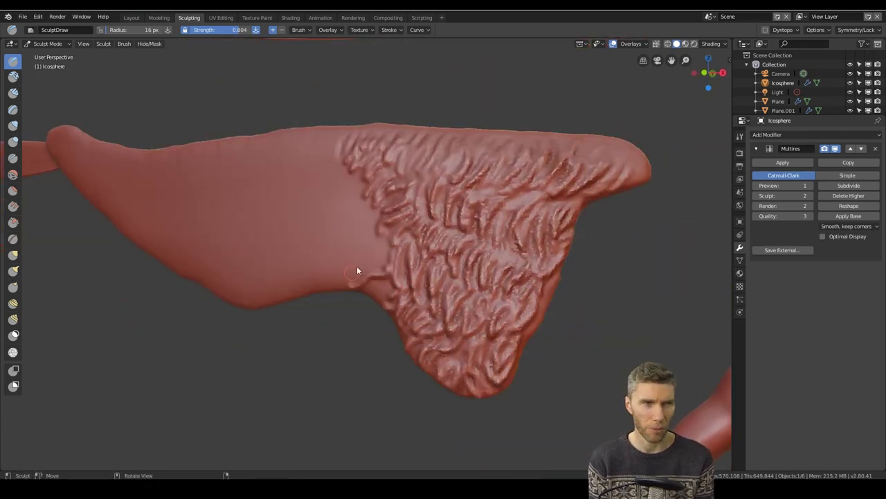
Extend the feather ridges outward along the upper edge and down over the middle of the wing
middle_drag(380, 206, 389, 216)
drag(347, 149, 339, 187)
drag(325, 148, 322, 189)
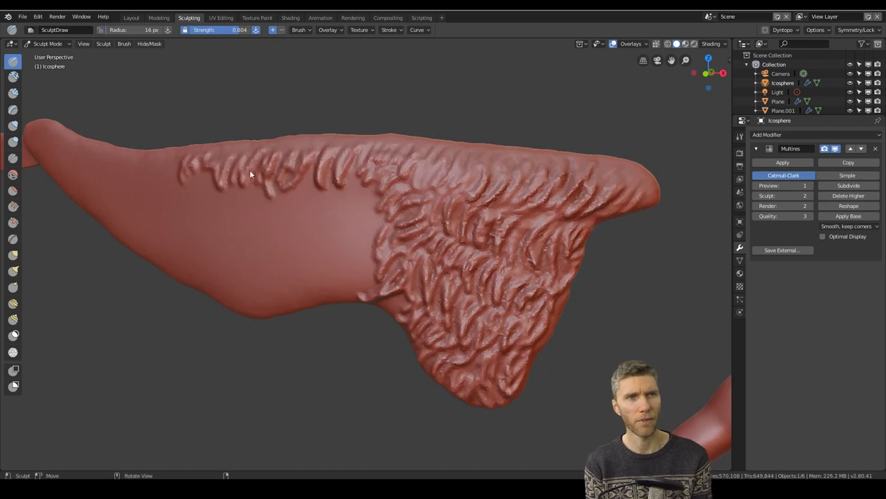
mouse_move(356, 227)
mouse_down()
mouse_move(309, 194)
mouse_move(369, 273)
mouse_up()
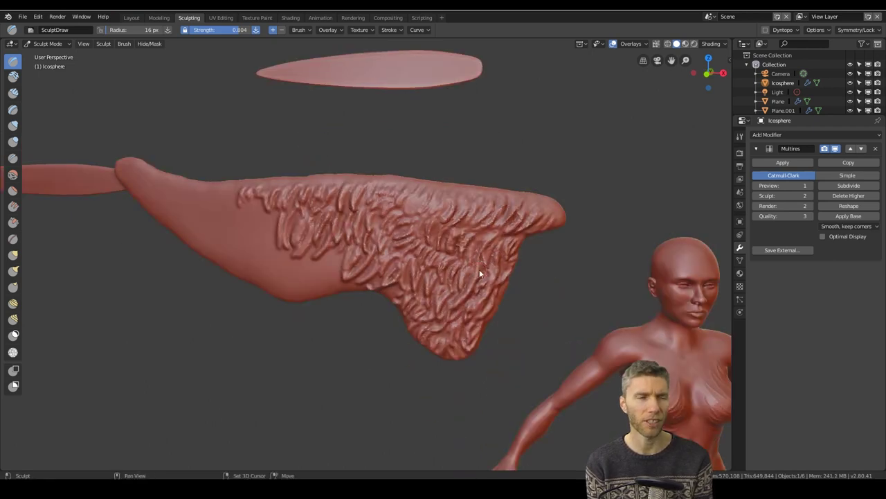
Carve long diagonal feather grooves across the smooth outer half of the wing up to its tip with the subtracting Draw brush
scroll(480, 299, down, 4)
scroll(450, 318, up, 6)
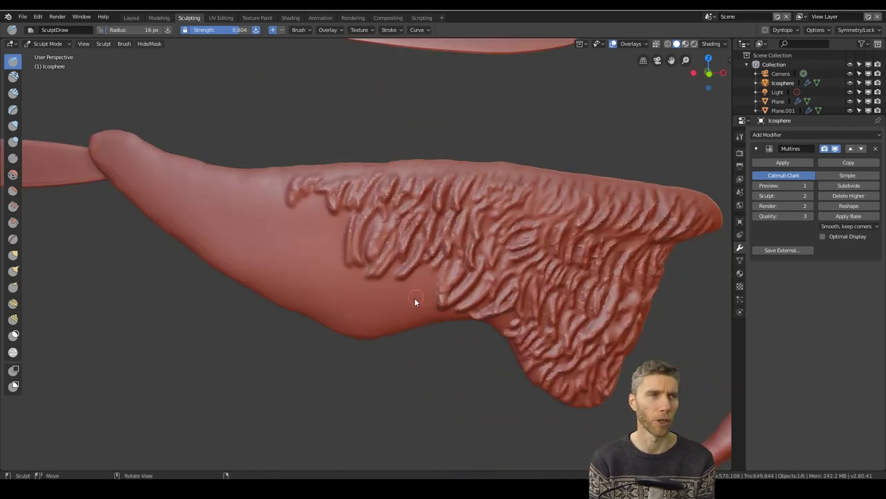
mouse_move(406, 298)
mouse_down()
mouse_move(420, 311)
mouse_move(340, 281)
mouse_move(337, 243)
mouse_move(180, 160)
mouse_up()
ctrl+drag(174, 236, 280, 193)
ctrl+drag(157, 222, 250, 185)
ctrl+drag(129, 194, 220, 176)
ctrl+drag(113, 173, 173, 174)
ctrl+drag(92, 148, 152, 158)
middle_drag(277, 239, 278, 221)
ctrl+drag(352, 305, 370, 282)
ctrl+drag(275, 271, 311, 248)
Reduce the brush radius to 7 px and carve finer grooves between the long feathers on the wing's outer half
scroll(444, 259, up, 3)
key(bracketleft)
key(bracketleft)
key(bracketleft)
ctrl+drag(357, 346, 392, 295)
ctrl+drag(325, 321, 364, 285)
ctrl+drag(286, 277, 324, 236)
ctrl+drag(228, 206, 291, 173)
Inspect the wing from behind and from the front, and review the brush's Dyntopo and symmetry settings
shift+middle_drag(235, 177, 408, 236)
scroll(446, 256, down, 3)
middle_drag(477, 256, 446, 256)
scroll(447, 257, down, 5)
middle_drag(457, 348, 384, 374)
click(739, 138)
click(776, 309)
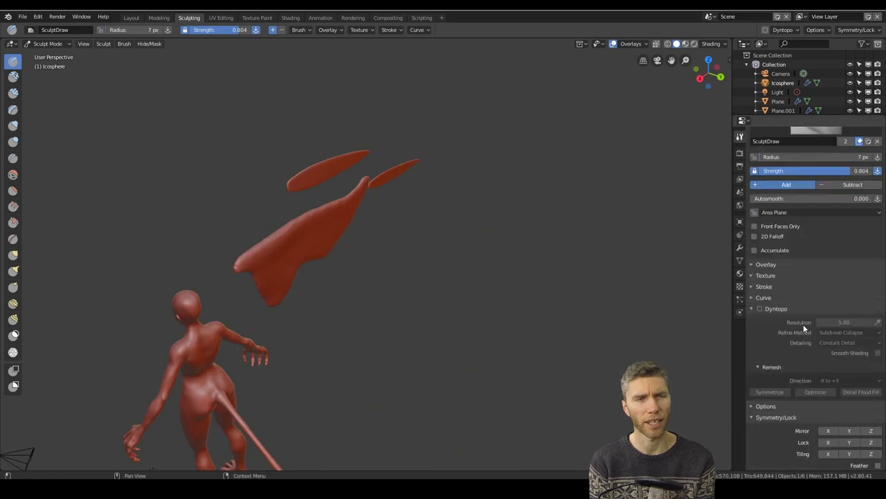
scroll(835, 296, down, 3)
middle_drag(703, 296, 523, 335)
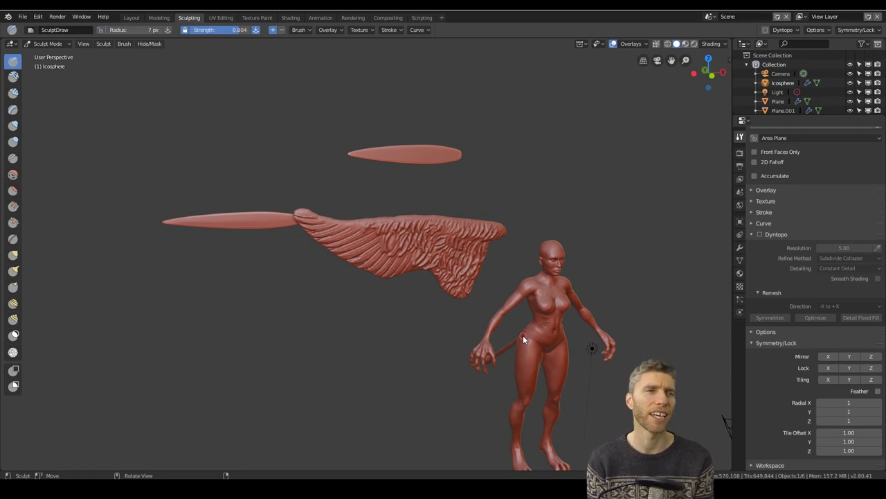
Enable Dyntopo for the wing and set the remesh direction to -Y to +Y
middle_drag(523, 335, 581, 302)
click(759, 234)
scroll(765, 295, up, 1)
click(841, 334)
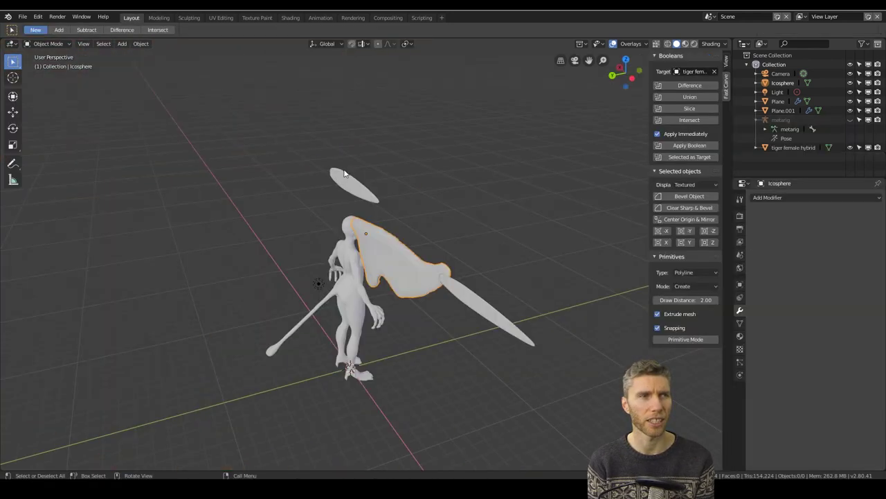
Isolate the wing in local view, apply its transforms and return to sculpting it
key(KP_Divide)
key(KP_3)
click(483, 243)
key(ctrl+a)
click(482, 238)
click(187, 19)
Turn on Y mirroring for the wing, then flatten its bulky outer tip and sculpt feather grooves into it
mouse_move(327, 283)
middle_down()
mouse_move(522, 288)
mouse_move(511, 253)
middle_up()
mouse_move(528, 314)
middle_down()
mouse_move(376, 283)
mouse_move(491, 263)
mouse_move(341, 240)
middle_up()
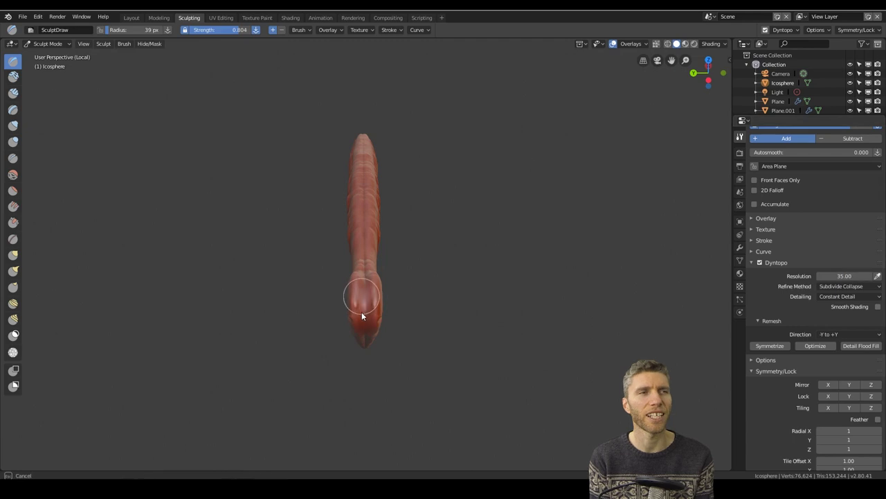
mouse_move(365, 281)
middle_down()
mouse_move(329, 264)
mouse_move(262, 320)
middle_up()
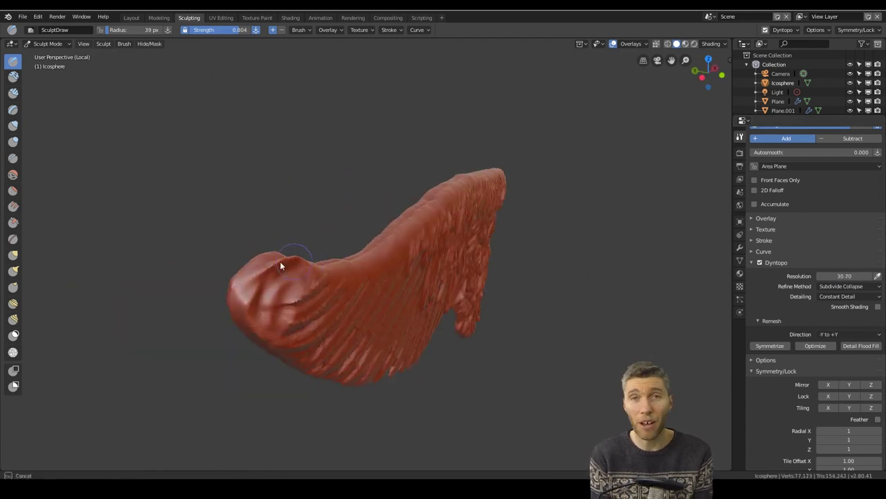
middle_drag(301, 287, 448, 251)
mouse_move(432, 315)
middle_down()
mouse_move(148, 225)
mouse_move(257, 252)
mouse_move(471, 275)
mouse_move(211, 141)
mouse_move(186, 194)
mouse_move(604, 270)
mouse_move(358, 247)
mouse_move(505, 329)
mouse_move(444, 228)
middle_up()
click(849, 384)
key(shift+t)
drag(209, 315, 229, 322)
mouse_move(229, 321)
middle_down()
mouse_move(567, 317)
mouse_move(342, 230)
middle_up()
key(x)
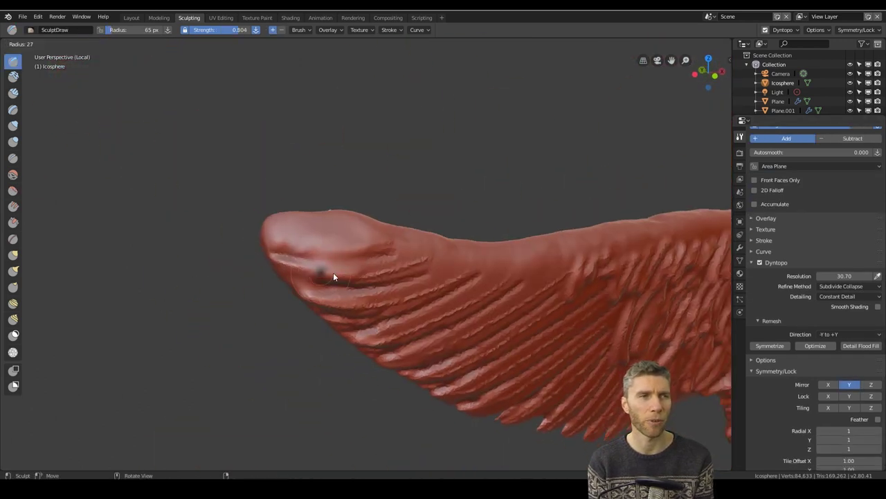
mouse_move(369, 259)
middle_down()
mouse_move(429, 323)
mouse_move(264, 324)
mouse_move(429, 295)
mouse_move(439, 318)
mouse_move(416, 315)
middle_up()
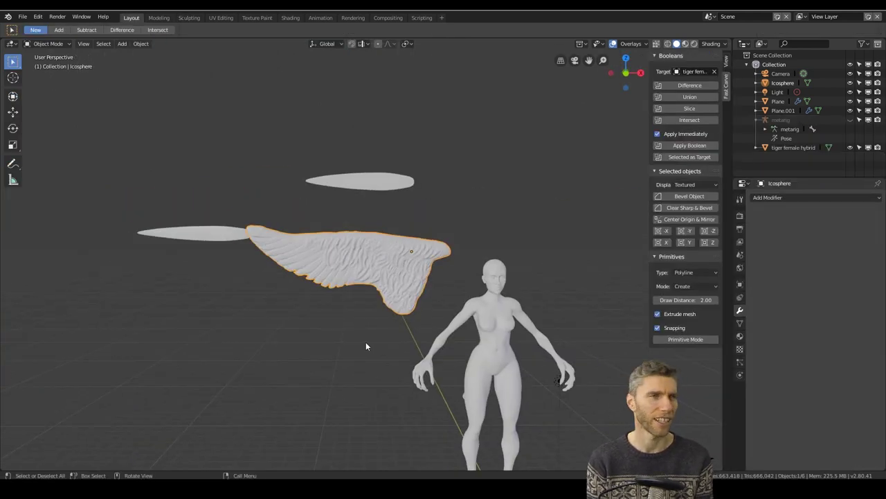
Turn off Y mirroring and bend the wing's inner end into a rounded joint toward the body
middle_drag(366, 343, 520, 310)
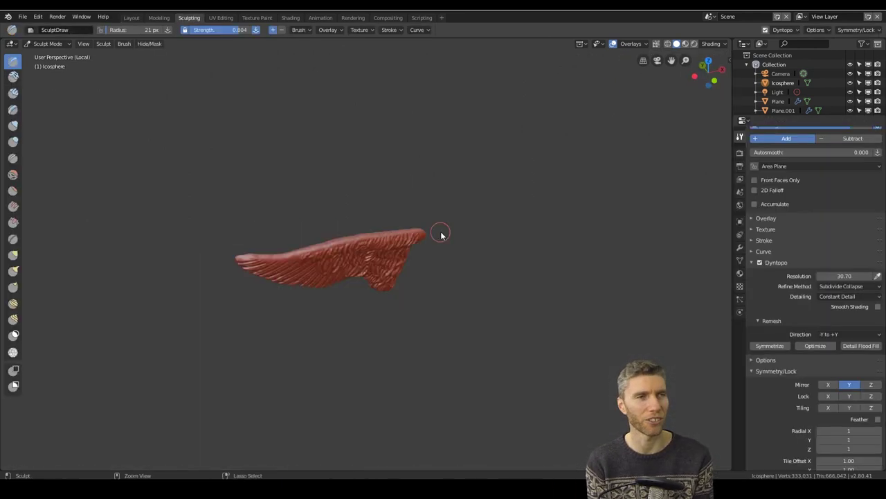
click(849, 384)
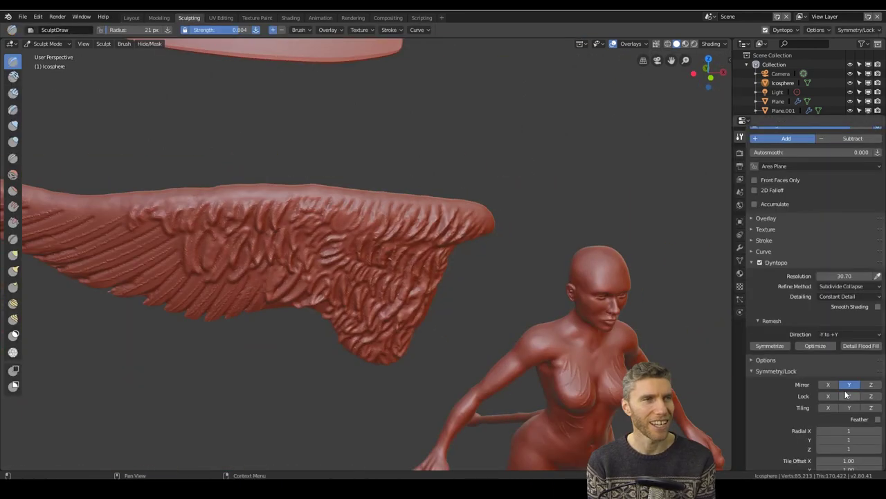
mouse_move(471, 228)
middle_down()
mouse_move(456, 254)
mouse_move(277, 227)
mouse_move(228, 206)
mouse_move(203, 329)
mouse_move(486, 342)
middle_up()
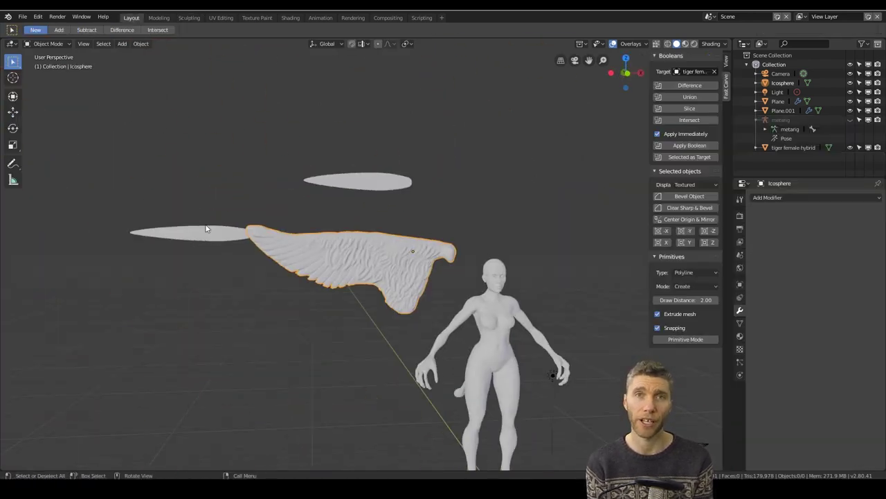
Duplicate the wing-tip feather, angle the copy below the first, and align it with the wing's thickness in the side view
click(208, 234)
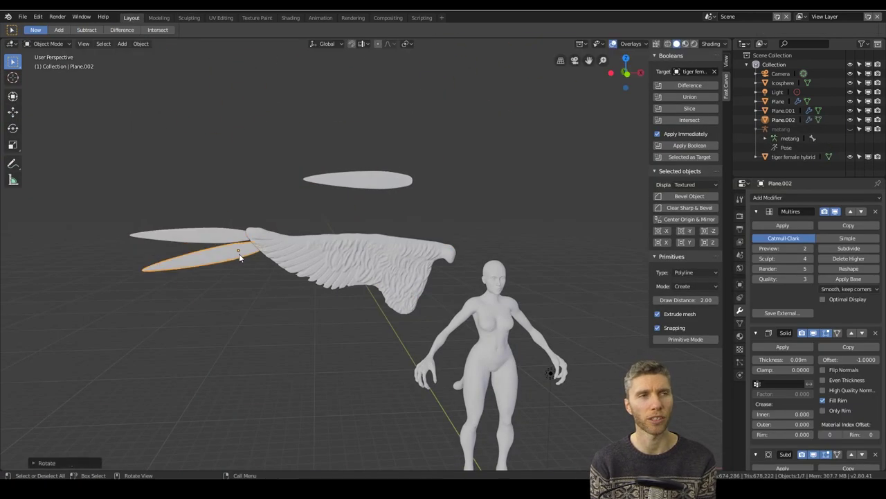
click(239, 253)
middle_drag(239, 253, 388, 263)
key(KP_3)
click(349, 234)
scroll(313, 291, up, 5)
key(g)
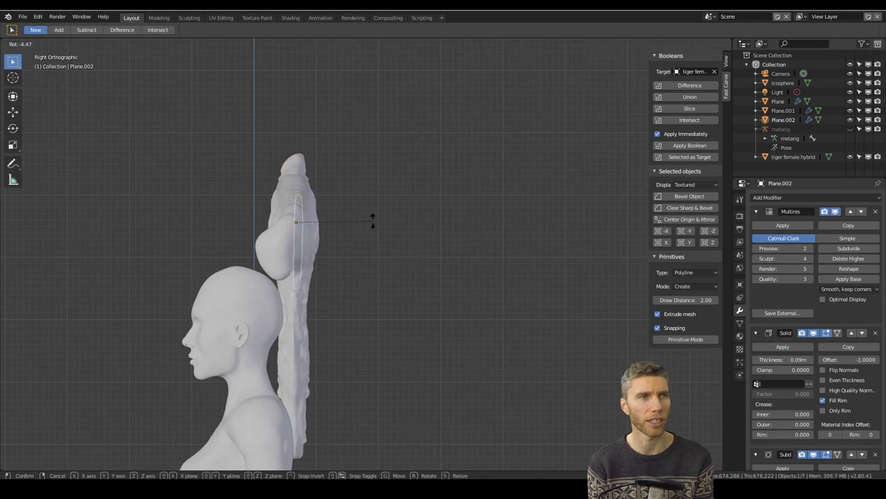
click(370, 176)
click(298, 229)
key(g)
click(371, 220)
Adjust the upper tip feather's angle and place a third, more steeply rotated feather below the second one
key(KP_1)
scroll(208, 258, down, 2)
shift+middle_drag(208, 258, 338, 279)
click(208, 239)
key(r)
click(335, 230)
key(shift+d)
click(252, 293)
key(r)
click(357, 278)
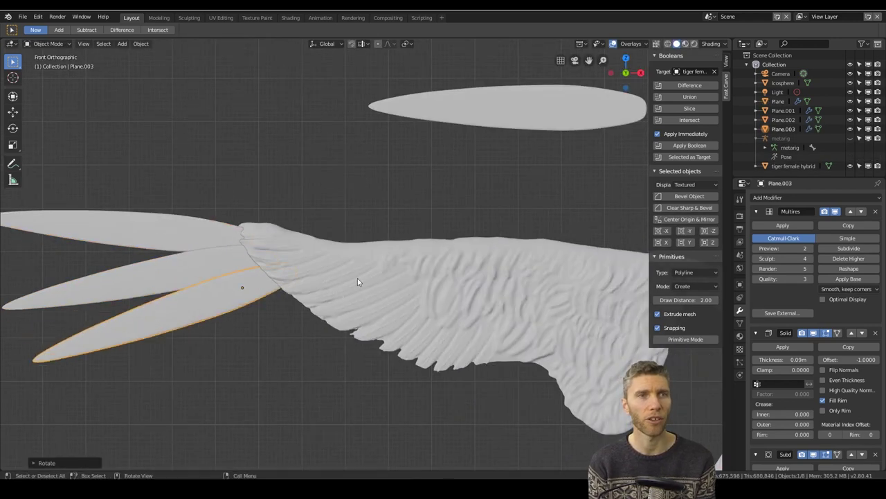
key(g)
click(257, 294)
Duplicate further feathers along the wing's lower edge toward its middle, rotating each one more steeply downward
key(shift+d)
click(364, 306)
middle_drag(364, 306, 357, 346)
scroll(357, 347, down, 9)
key(KP_1)
scroll(346, 326, up, 7)
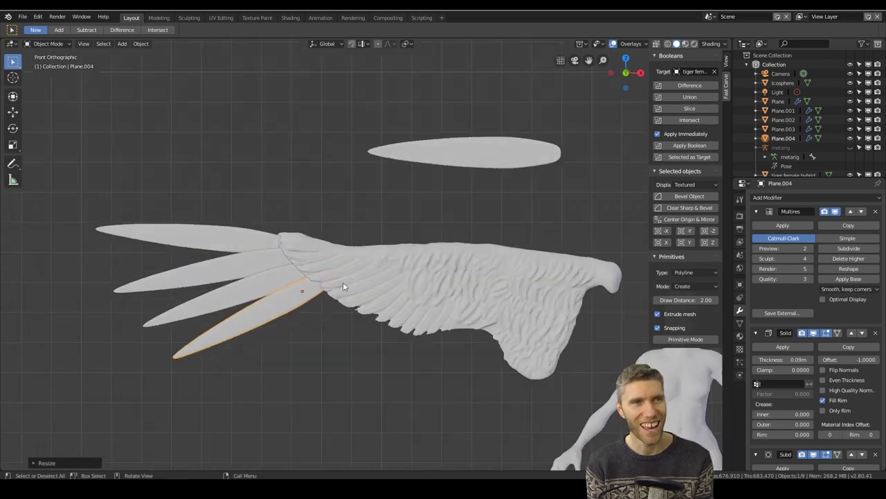
key(shift+d)
click(335, 297)
key(r)
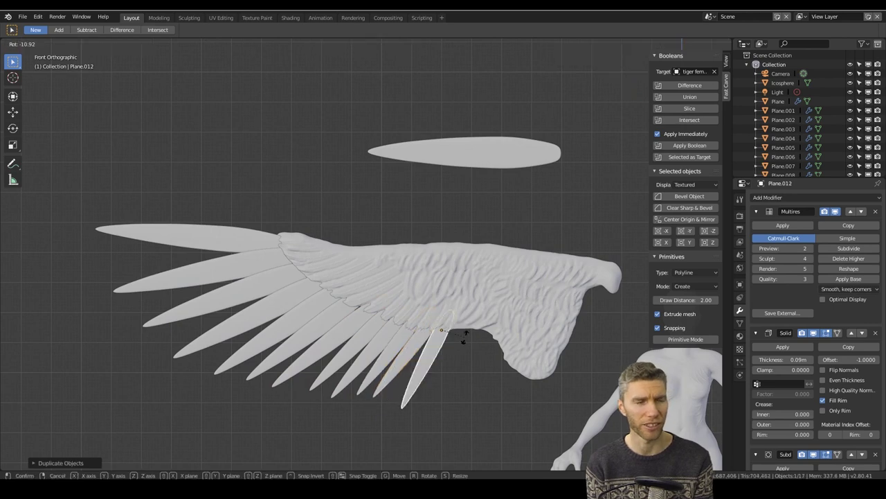
Continue the row of duplicated, rotated and shortened feathers along the lower edge to the wing's inner corner
key(shift+d)
click(492, 321)
key(r)
click(484, 333)
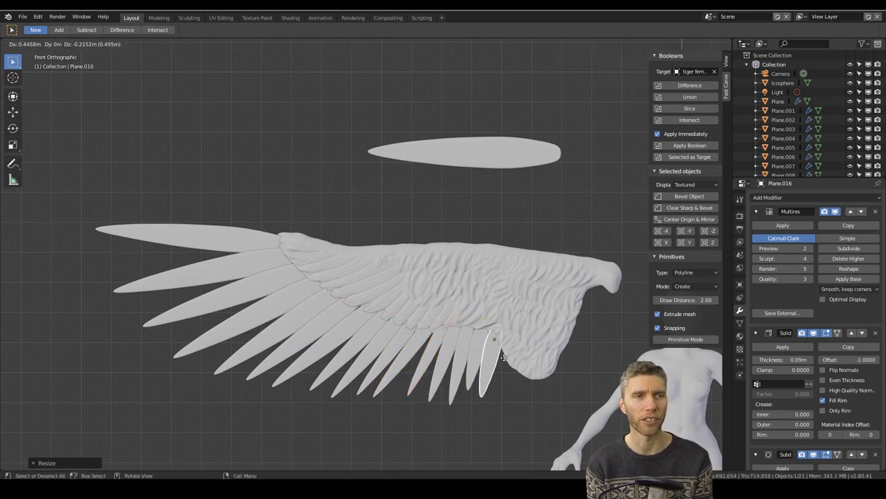
click(490, 362)
middle_drag(489, 362, 508, 361)
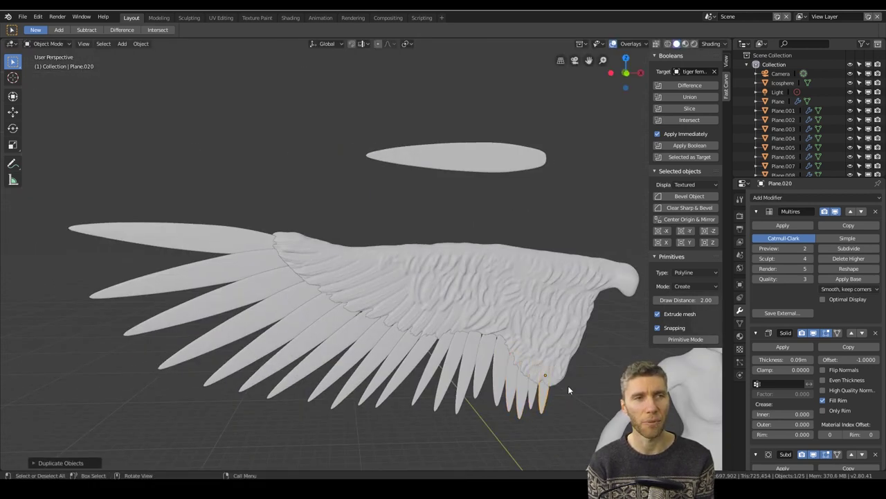
Resize the upper tip feathers and place another duplicate feather beside the topmost one at the wing tip
scroll(566, 380, down, 3)
click(312, 246)
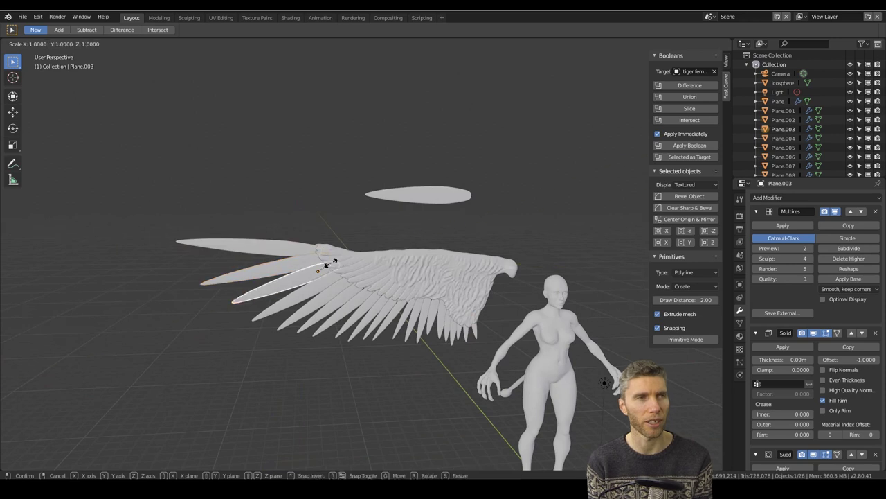
click(332, 263)
middle_drag(331, 263, 361, 257)
scroll(325, 263, down, 2)
click(309, 261)
key(KP_1)
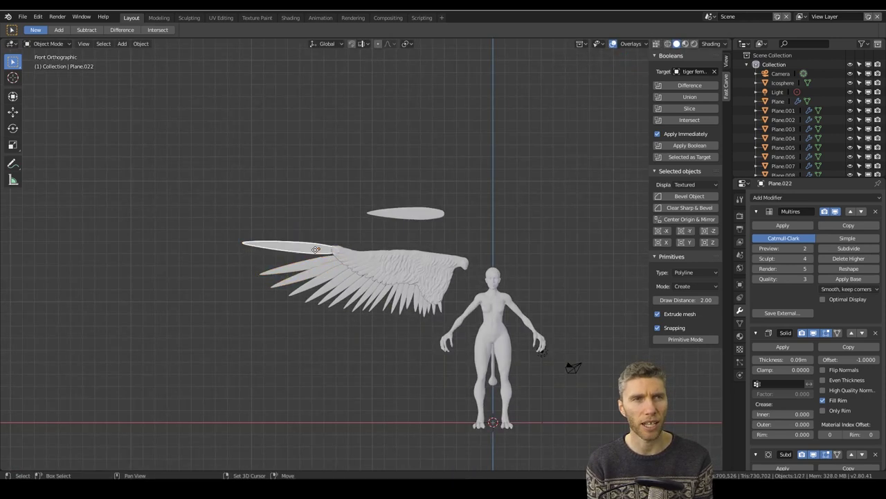
scroll(319, 254, up, 5)
Bend the topmost feather upward into a curve by moving and rotating its cross edges with proportional editing
key(Tab)
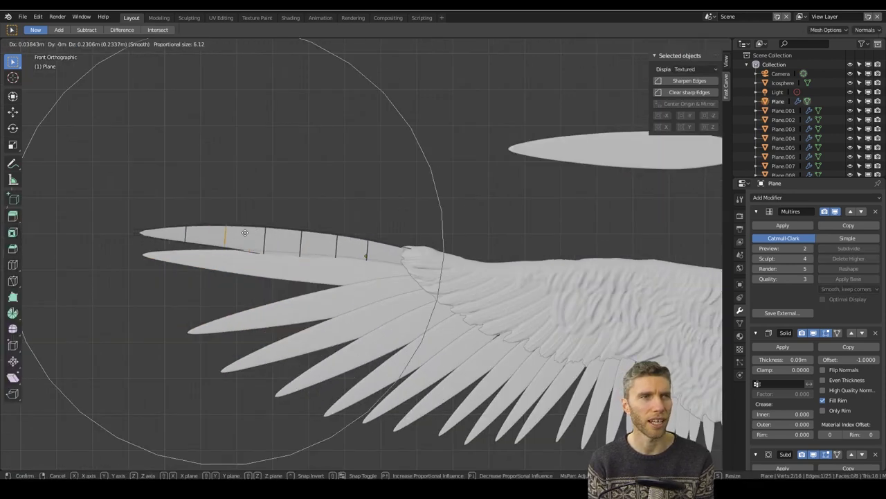
click(246, 232)
click(140, 231)
key(g)
click(149, 185)
key(r)
click(185, 207)
key(g)
key(r)
click(339, 247)
key(Tab)
Bend the second feather from the top upward by rotating its outer edges with proportional editing
click(335, 280)
scroll(336, 280, up, 2)
key(Tab)
key(r)
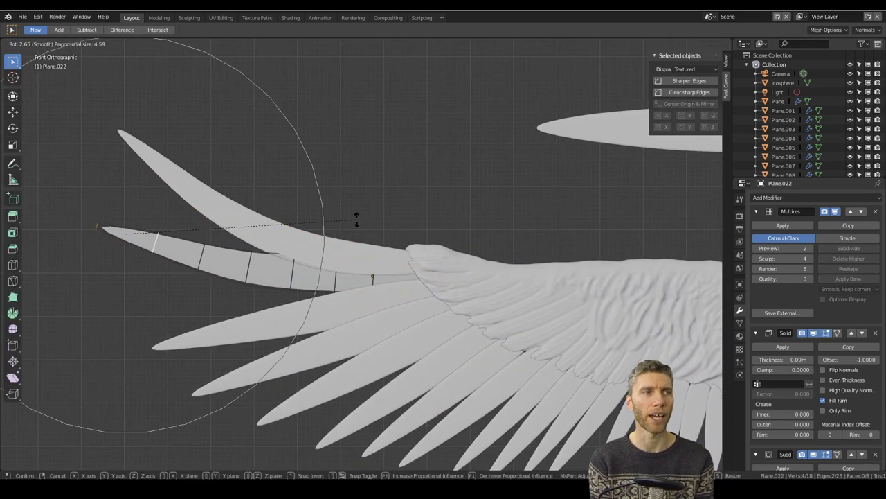
click(390, 206)
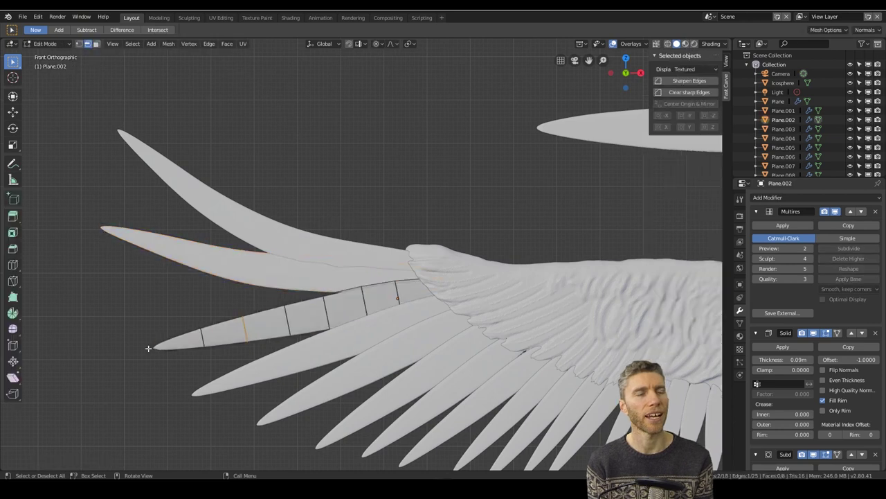
Curve the third feather upward by rotating its outer edges and adjusting its middle edges with proportional editing
key(r)
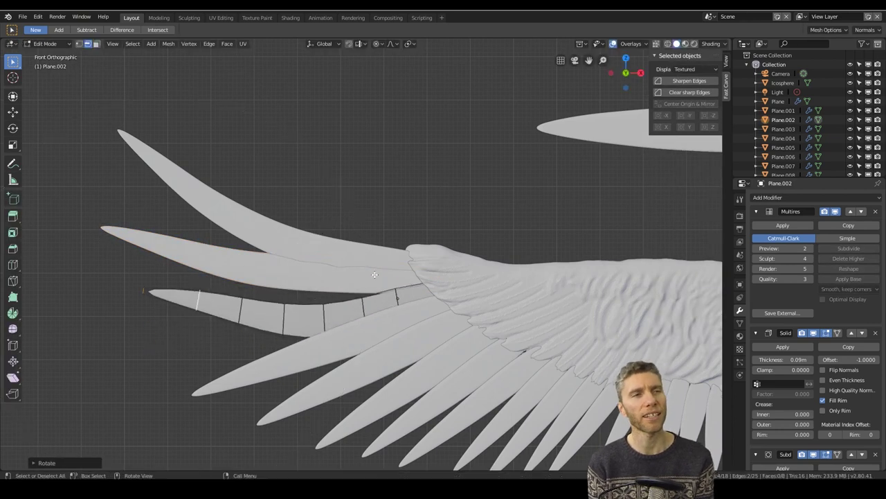
click(384, 281)
click(284, 323)
shift+click(324, 319)
key(g)
click(360, 290)
key(Tab)
scroll(360, 290, down, 3)
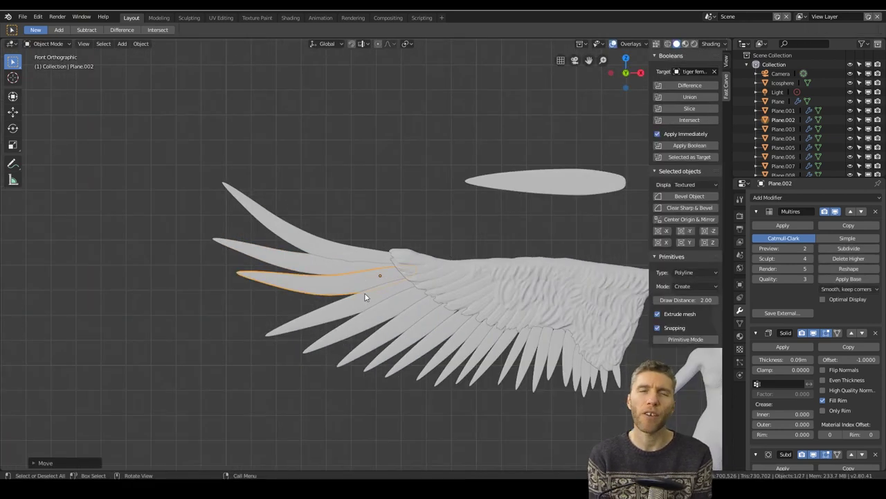
Duplicate one more feather to fill the fan at the wing tip and rotate it into place
key(Tab)
key(Tab)
key(shift+d)
key(r)
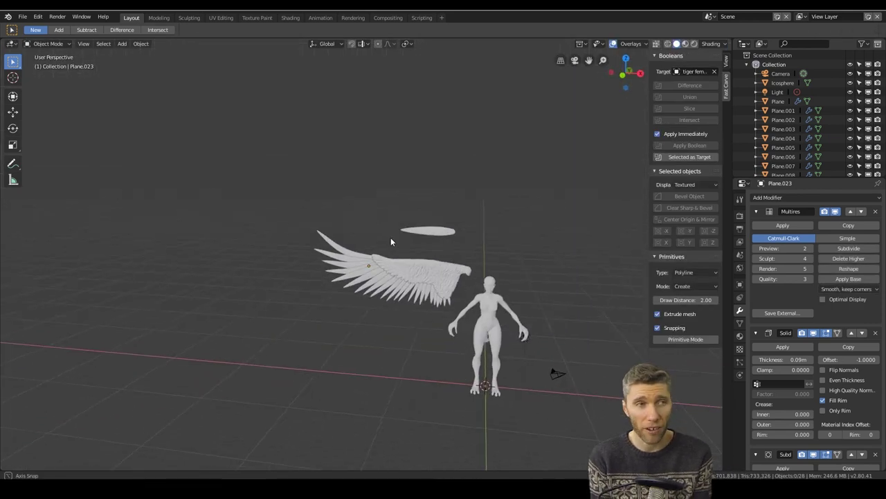
Select the female hybrid body for sculpting and change the viewport MatCap to the beige clay material
key(ctrl+Page_Down)
key(ctrl+Page_Down)
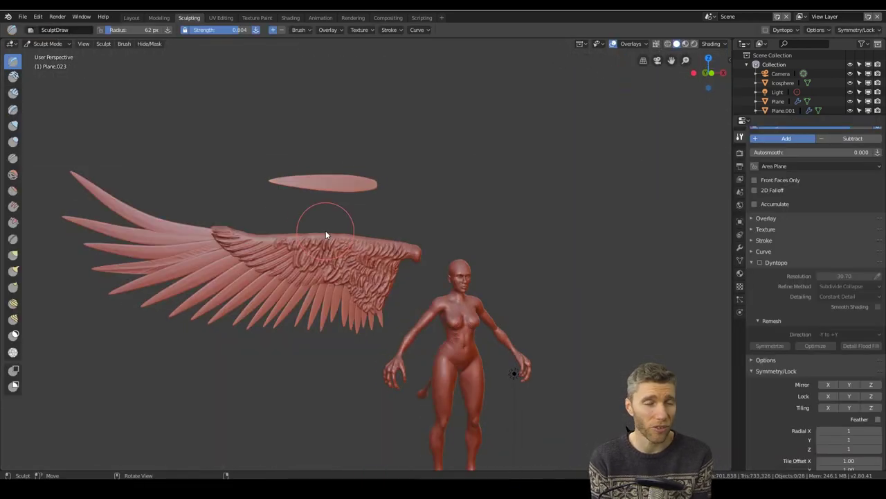
click(132, 18)
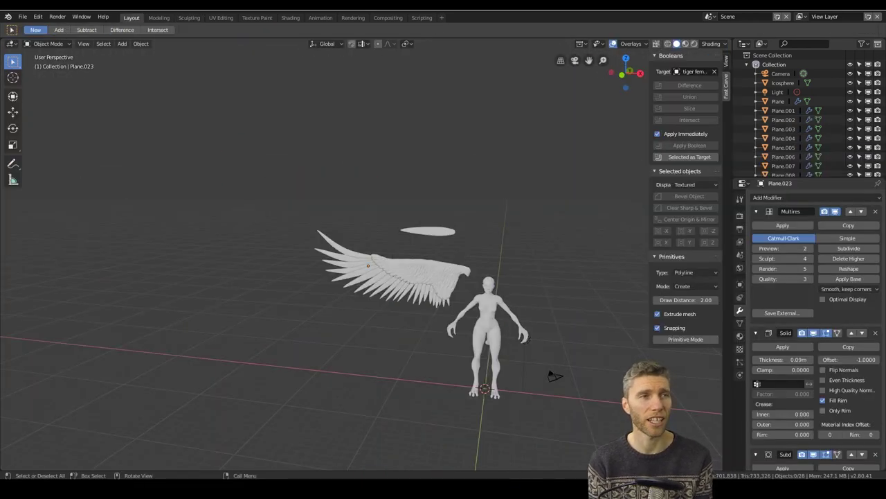
middle_drag(430, 170, 397, 164)
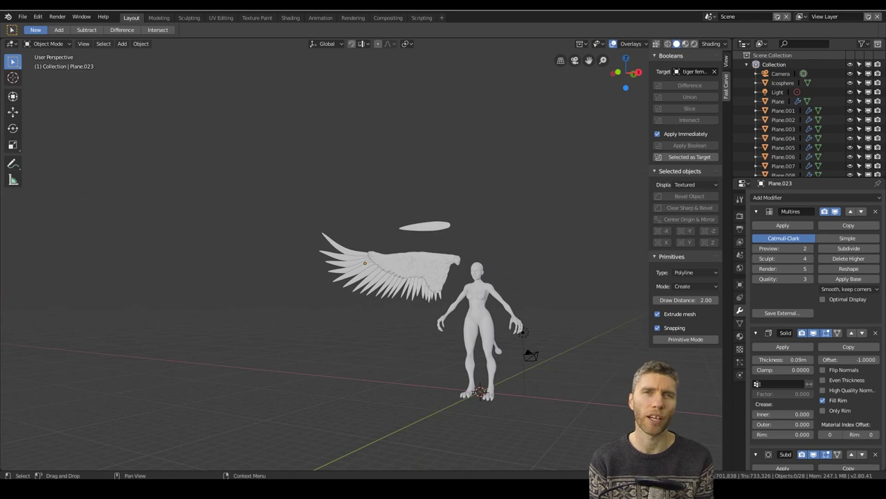
mouse_move(495, 274)
middle_down()
mouse_move(500, 291)
mouse_move(470, 267)
mouse_move(429, 259)
middle_up()
click(479, 305)
click(191, 18)
middle_drag(408, 211, 431, 222)
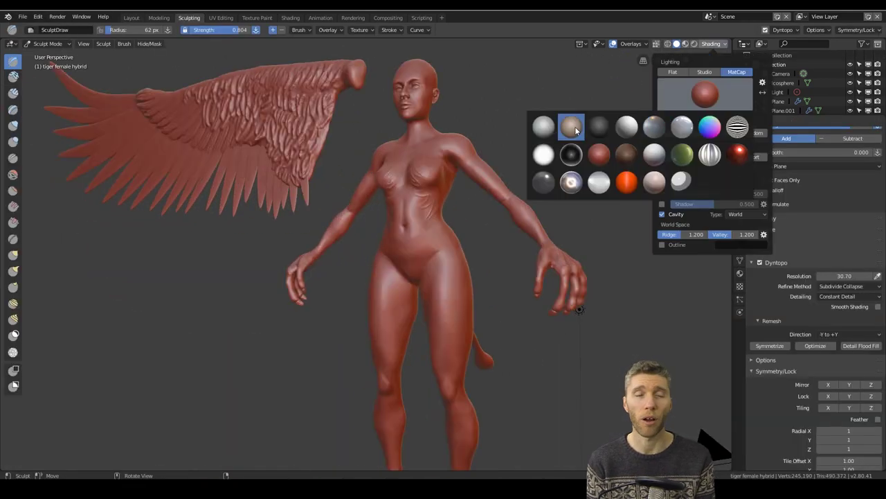
click(574, 126)
mouse_move(623, 152)
middle_down()
mouse_move(506, 220)
mouse_move(444, 206)
middle_up()
Set the body's Dyntopo resolution to 40 and build up the chest's feather ridges with the Clay Strips brush
click(444, 205)
scroll(445, 205, up, 2)
click(877, 276)
click(670, 345)
scroll(521, 141, up, 3)
shift+middle_drag(522, 140, 443, 291)
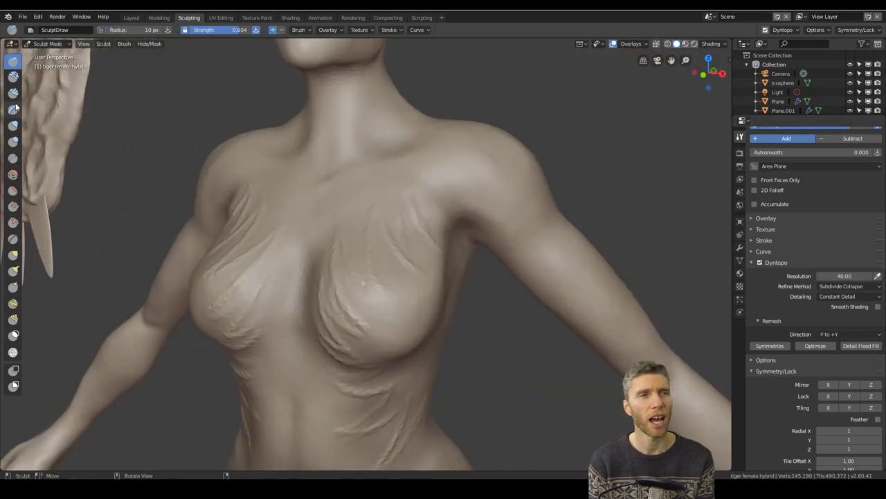
click(13, 93)
key(f)
scroll(415, 249, down, 5)
Set the body's remesh direction to +X to -X and turn on X mirroring
click(836, 368)
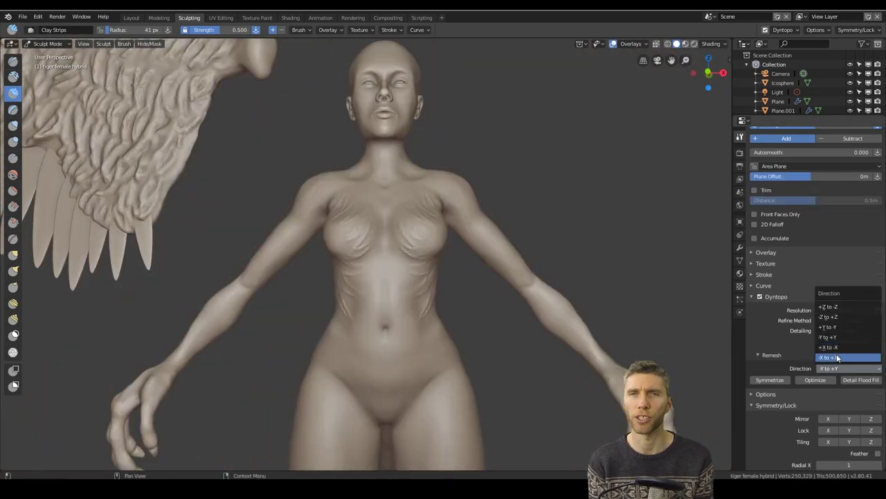
click(829, 419)
middle_drag(415, 267, 454, 267)
Draw mirrored feather ridges across the lower belly with the Draw brush at a 20 px radius
scroll(455, 266, up, 4)
shift+middle_drag(478, 388, 532, 266)
key(x)
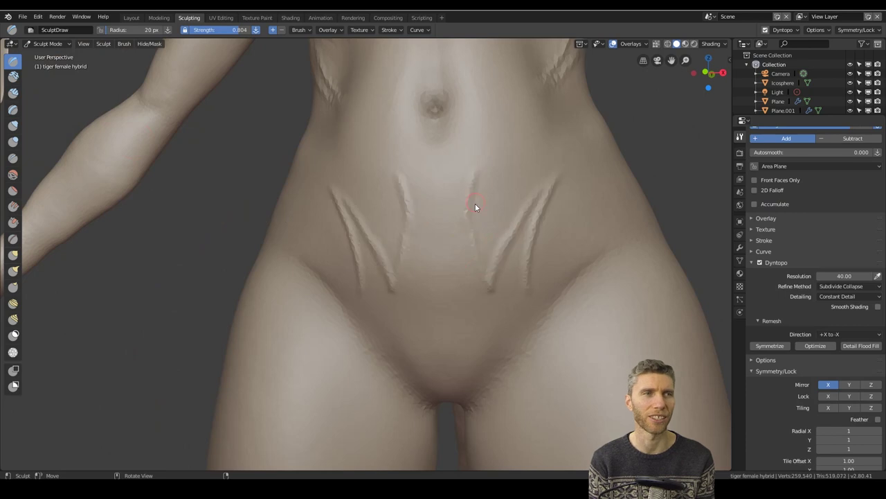
scroll(529, 375, down, 4)
scroll(509, 309, up, 4)
Draw curved feather ridges over the lower back and buttocks around the base of the tail
middle_drag(527, 291, 404, 261)
scroll(374, 235, up, 3)
drag(257, 208, 208, 175)
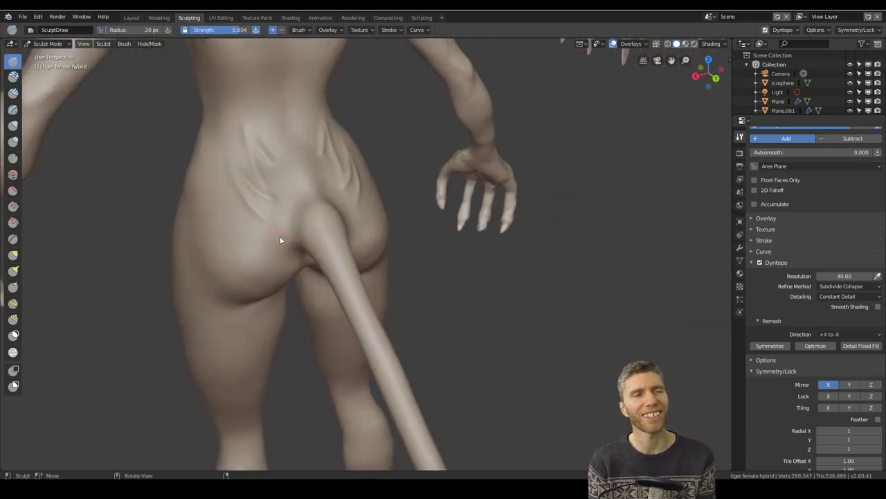
middle_drag(208, 174, 235, 163)
drag(294, 226, 265, 242)
middle_drag(264, 242, 298, 228)
drag(288, 250, 263, 277)
middle_drag(311, 263, 258, 291)
drag(313, 241, 302, 278)
middle_drag(277, 277, 333, 305)
drag(290, 176, 309, 141)
middle_drag(309, 141, 332, 131)
Build up the feather layers on the buttocks beside the tail with the Clay Strips brush
key(c)
scroll(239, 142, up, 3)
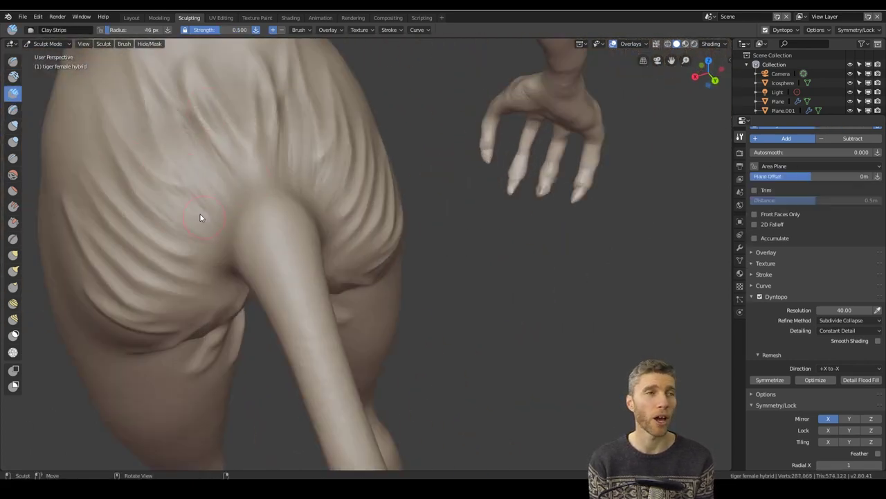
drag(311, 135, 316, 196)
middle_drag(238, 142, 200, 197)
drag(167, 181, 110, 239)
Sharpen the grooves between the feather ridges on the front of the pelvis with the Crease brush at 30 px
mouse_move(200, 197)
middle_down()
mouse_move(226, 238)
mouse_move(324, 268)
mouse_move(380, 241)
mouse_move(471, 125)
middle_up()
click(13, 158)
scroll(540, 187, up, 2)
middle_drag(547, 187, 570, 231)
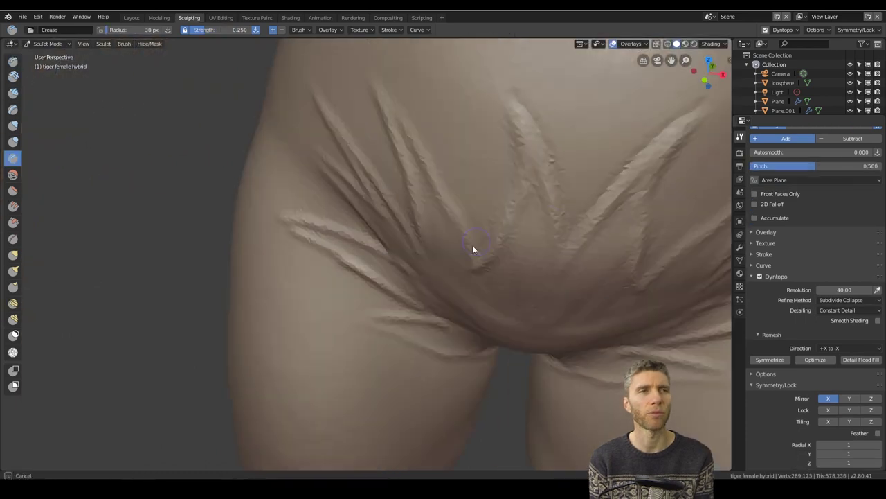
middle_drag(431, 148, 421, 222)
Draw additional mirrored feather ridges across the front of the pelvis with the Draw brush at a 19 px radius
key(x)
drag(495, 118, 530, 297)
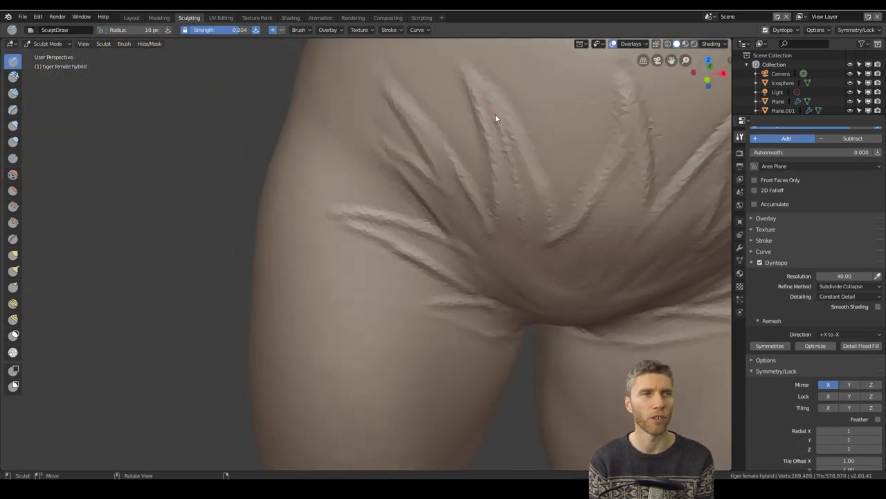
scroll(467, 193, down, 4)
middle_drag(531, 297, 467, 193)
scroll(467, 192, up, 4)
drag(454, 284, 379, 228)
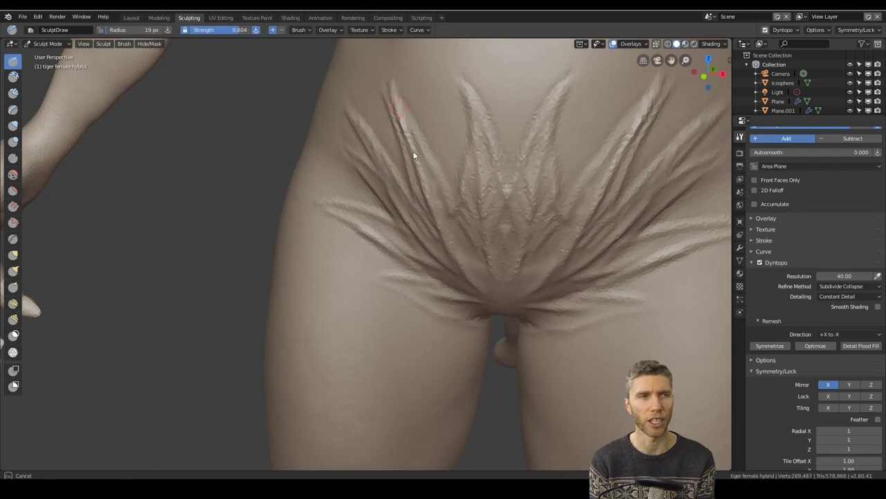
drag(424, 175, 437, 212)
mouse_move(478, 208)
middle_down()
mouse_move(532, 246)
mouse_move(523, 200)
middle_up()
drag(423, 201, 387, 168)
Draw mirrored feather ridges over the ribs and breasts with the Draw brush at 19 px and a Dyntopo resolution of 50
scroll(456, 180, down, 4)
shift+middle_drag(375, 91, 455, 192)
scroll(456, 192, up, 2)
mouse_move(471, 138)
mouse_down()
mouse_move(547, 191)
mouse_move(527, 174)
mouse_up()
middle_drag(527, 125, 555, 168)
drag(571, 115, 532, 135)
shift+middle_drag(532, 201, 428, 289)
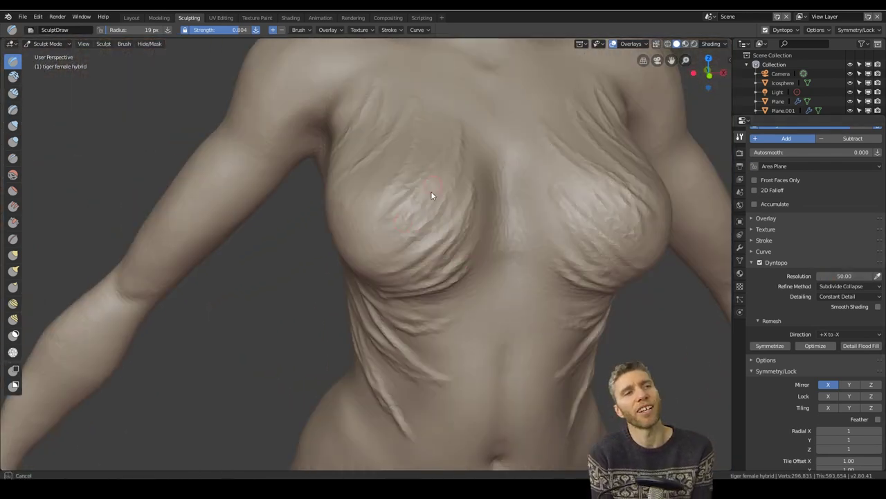
Extend the feather ridges up onto the upper chest and around the sides of the torso
mouse_move(447, 200)
middle_down()
mouse_move(471, 208)
mouse_move(397, 253)
middle_up()
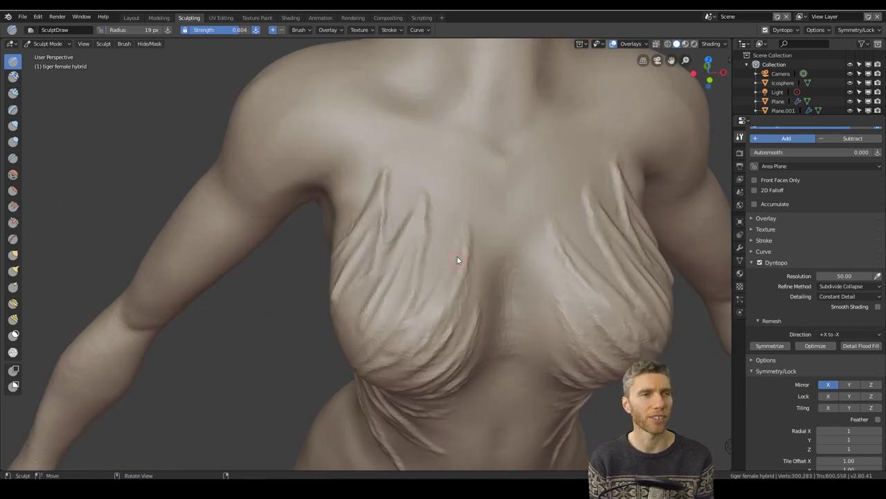
middle_drag(421, 312, 378, 242)
drag(376, 207, 362, 251)
middle_drag(362, 251, 322, 229)
drag(318, 239, 336, 191)
scroll(336, 191, down, 3)
middle_drag(347, 192, 434, 191)
drag(434, 193, 427, 243)
scroll(426, 262, up, 2)
Draw long vertical feather ridges down the lower legs below the knees
scroll(423, 302, down, 4)
scroll(424, 289, down, 2)
middle_drag(509, 305, 526, 331)
shift+middle_drag(527, 331, 540, 257)
shift+middle_drag(478, 408, 499, 242)
scroll(478, 239, up, 4)
drag(463, 180, 439, 279)
middle_drag(461, 314, 302, 344)
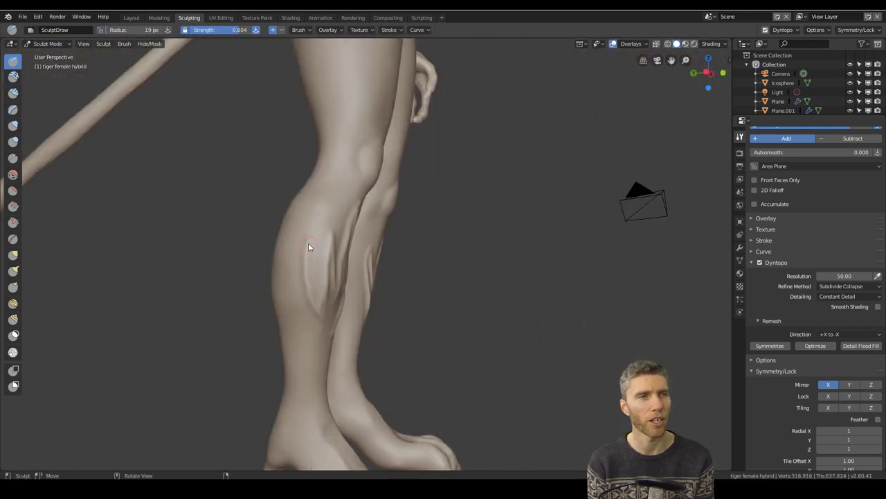
Add feather ridges around the calves and build them up with the Clay Strips brush
scroll(287, 255, up, 2)
mouse_move(374, 260)
middle_down()
mouse_move(287, 255)
mouse_move(433, 246)
mouse_move(405, 255)
middle_up()
drag(405, 254, 412, 346)
key(c)
drag(428, 297, 431, 371)
mouse_move(431, 372)
middle_down()
mouse_move(455, 252)
mouse_move(340, 178)
mouse_move(328, 233)
mouse_move(392, 201)
middle_up()
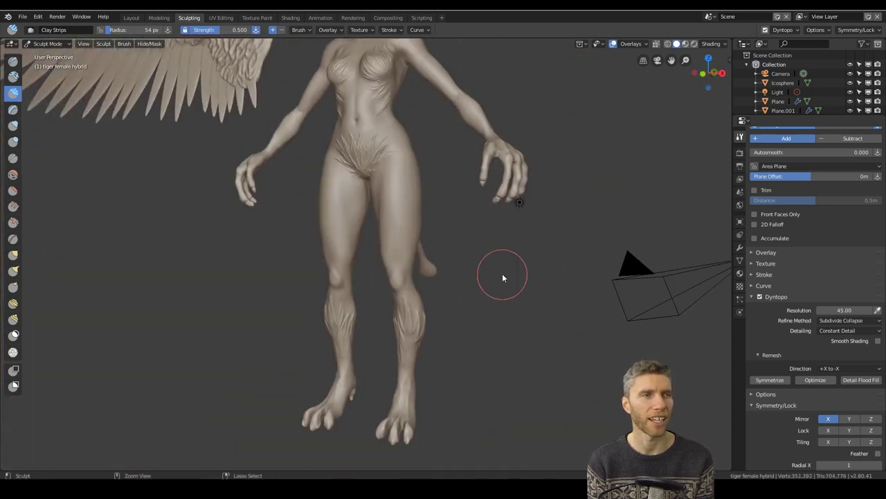
Build knuckle ridges across the toes with the Clay Strips brush at a 38 px radius
scroll(455, 251, up, 5)
scroll(480, 257, up, 2)
mouse_move(480, 257)
middle_down()
mouse_move(479, 309)
mouse_move(391, 326)
mouse_move(299, 311)
middle_up()
scroll(392, 326, up, 2)
key(f)
drag(320, 319, 389, 329)
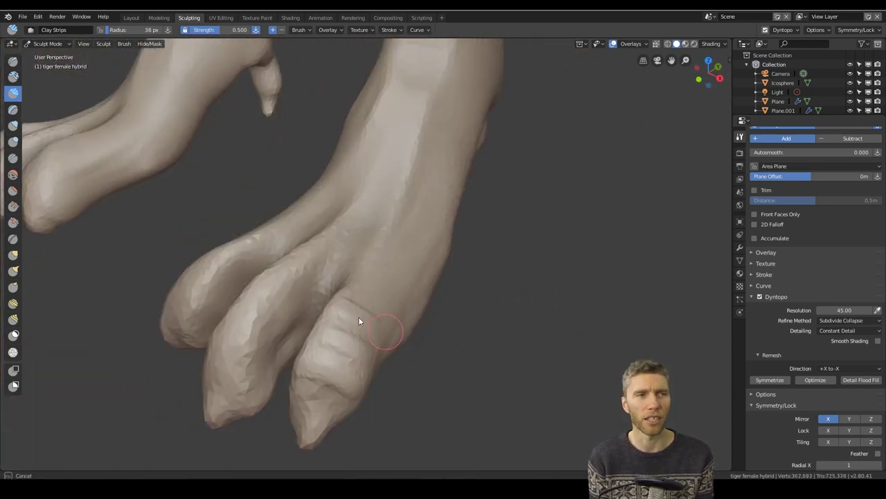
Build up the tops and tips of the toes around the claws with Clay Strips
middle_drag(390, 329, 486, 349)
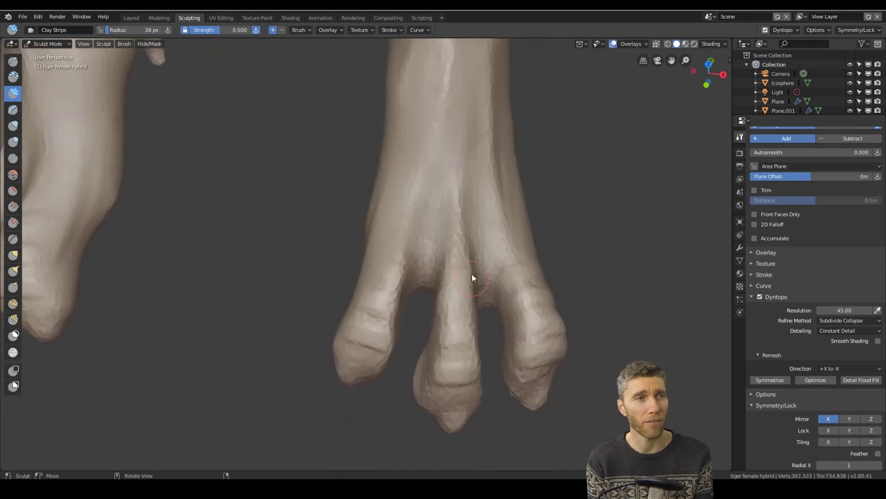
mouse_move(472, 278)
middle_down()
mouse_move(470, 293)
mouse_move(474, 275)
mouse_move(454, 208)
middle_up()
drag(453, 208, 462, 228)
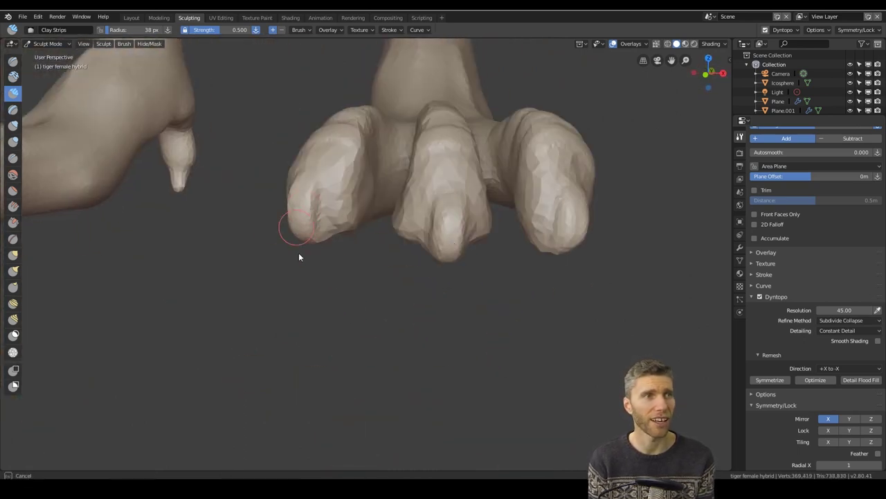
mouse_move(301, 202)
middle_down()
mouse_move(468, 178)
mouse_move(398, 292)
mouse_move(359, 277)
mouse_move(410, 328)
mouse_move(481, 178)
mouse_move(553, 317)
mouse_move(550, 284)
mouse_move(606, 365)
mouse_move(362, 252)
mouse_move(364, 225)
mouse_move(453, 263)
mouse_move(431, 267)
mouse_move(368, 227)
mouse_move(384, 386)
mouse_move(328, 314)
mouse_move(406, 311)
mouse_move(388, 224)
mouse_move(445, 204)
mouse_move(517, 327)
mouse_move(451, 261)
mouse_move(362, 315)
mouse_move(466, 337)
mouse_move(372, 227)
middle_up()
Refine the feather grooves over the lower back around the tail base with the Crease brush at 22 px
key(shift+c)
key(x)
scroll(371, 227, up, 6)
key(f)
key(shift+c)
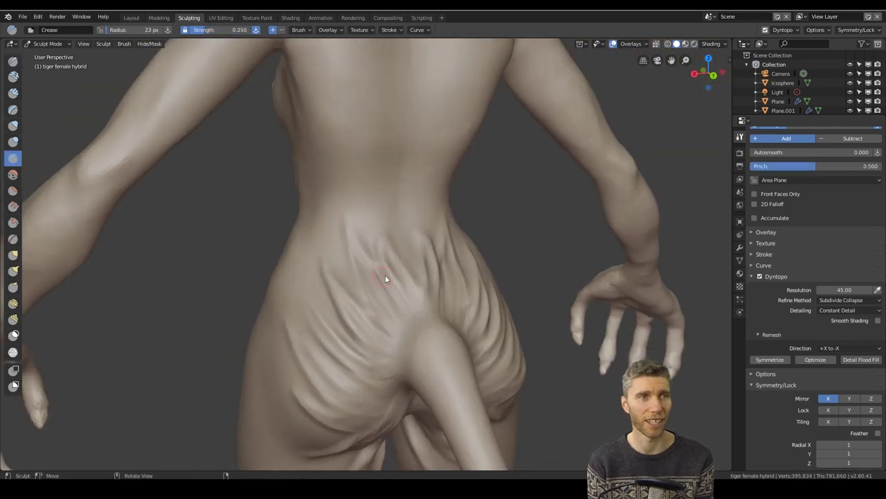
Draw and carve finer feather ridges over the buttocks with the Draw brush at 22 px, and save wings.blend
mouse_move(246, 134)
middle_down()
mouse_move(421, 320)
mouse_move(346, 354)
mouse_move(411, 308)
mouse_move(468, 160)
middle_up()
scroll(467, 161, up, 3)
key(x)
drag(467, 161, 496, 381)
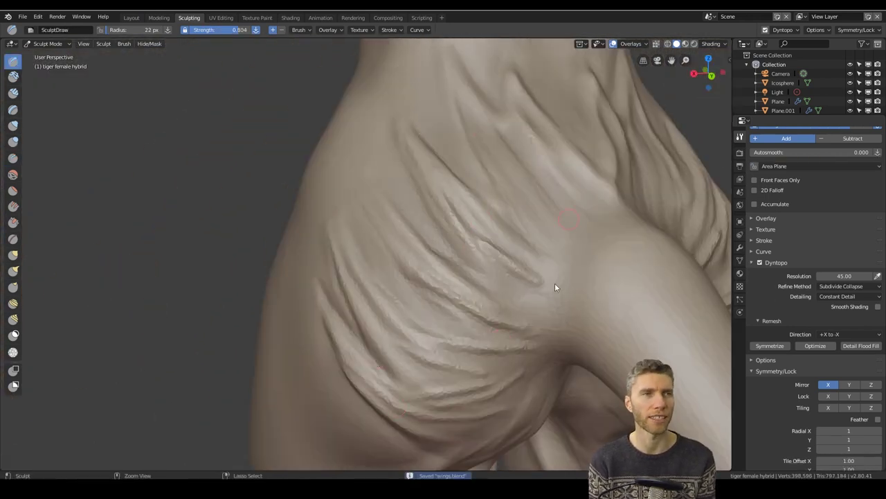
ctrl+drag(435, 151, 477, 196)
key(ctrl+s)
Carve and raise feather ridges under the buttocks and down the backs of the upper thighs
scroll(585, 237, down, 4)
middle_drag(585, 237, 435, 210)
scroll(435, 210, up, 5)
ctrl+drag(486, 139, 558, 233)
middle_drag(611, 145, 480, 159)
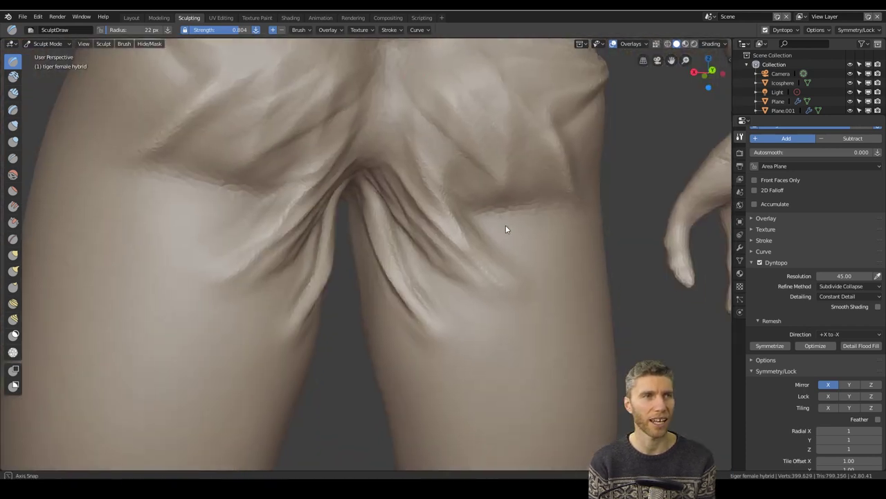
drag(480, 159, 485, 183)
scroll(485, 184, down, 4)
mouse_move(485, 184)
middle_down()
mouse_move(465, 346)
mouse_move(477, 357)
middle_up()
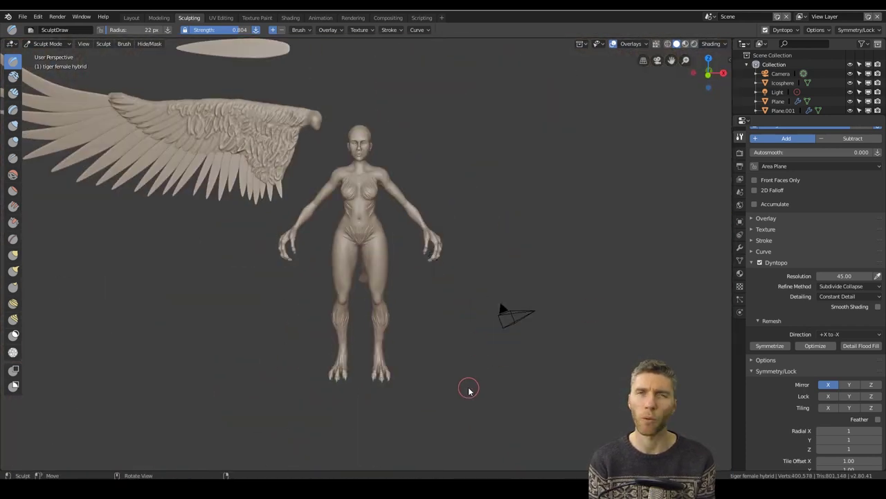
Save the file as decimate real.blend and set the body's Decimate modifier ratio to 0.4
click(22, 16)
click(52, 73)
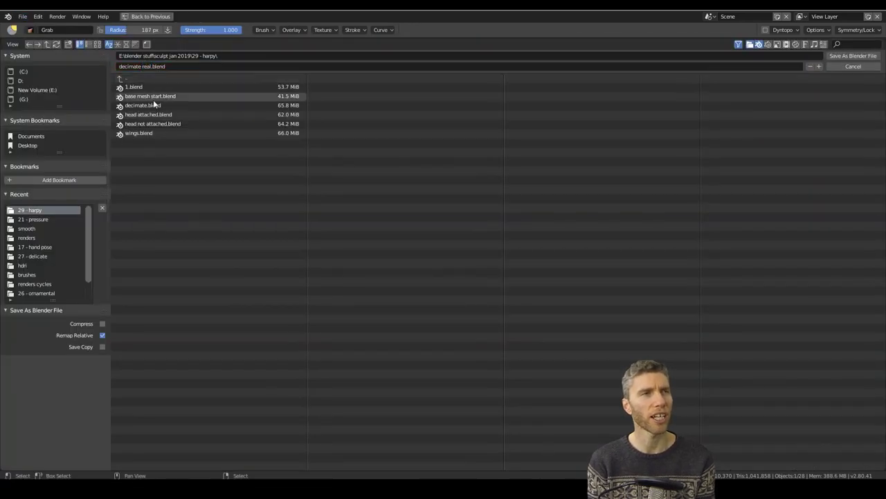
key(Return)
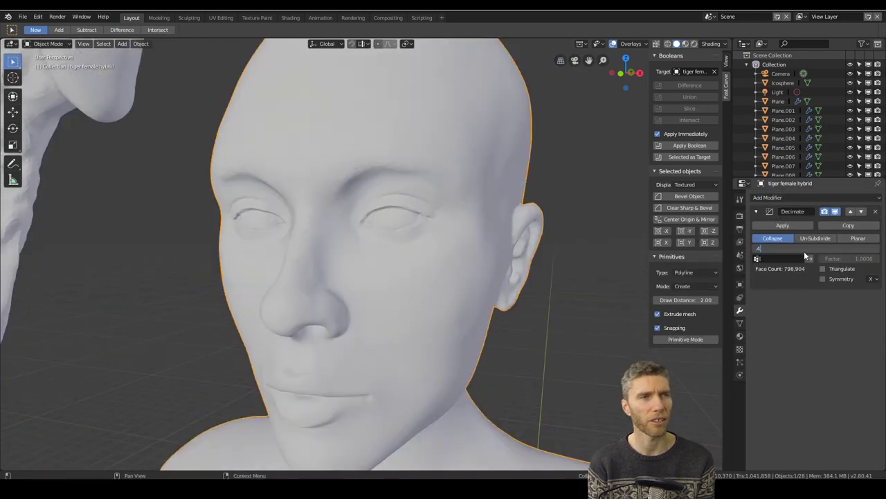
key(Return)
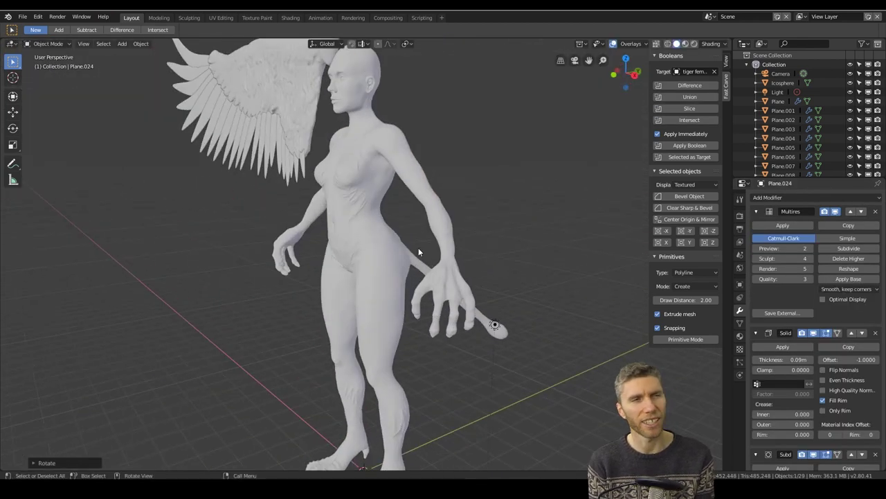
Select the wing objects and move them into a new collection named wing
scroll(777, 142, down, 5)
drag(178, 138, 367, 229)
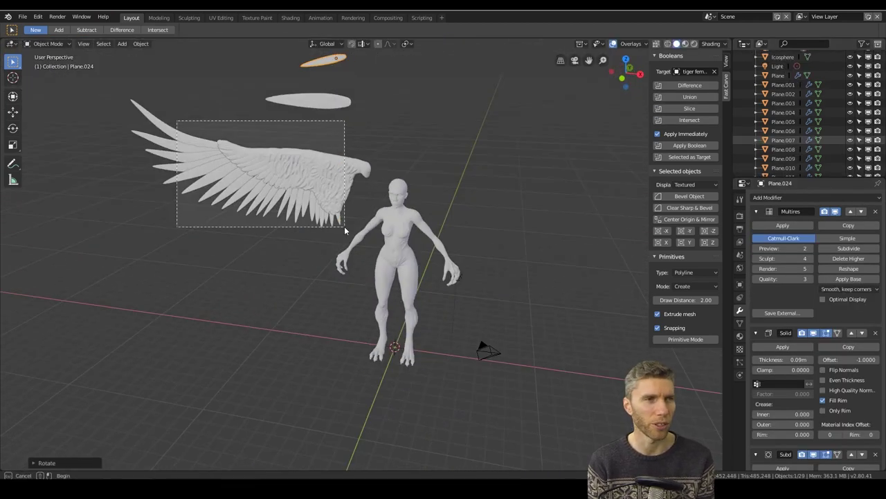
text(mwing)
key(Return)
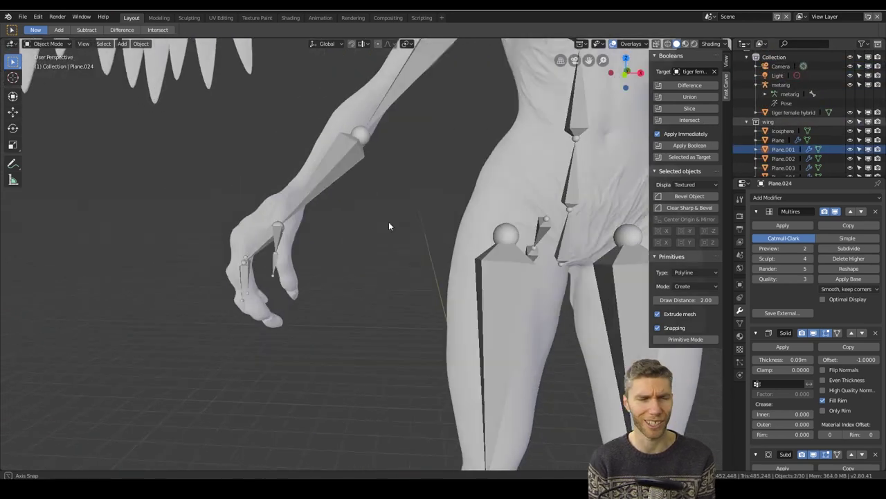
Edit the metarig armature and move its elbow joints into the character's elbows
key(Tab)
middle_drag(343, 263, 277, 291)
click(326, 182)
key(g)
click(333, 183)
scroll(356, 196, down, 4)
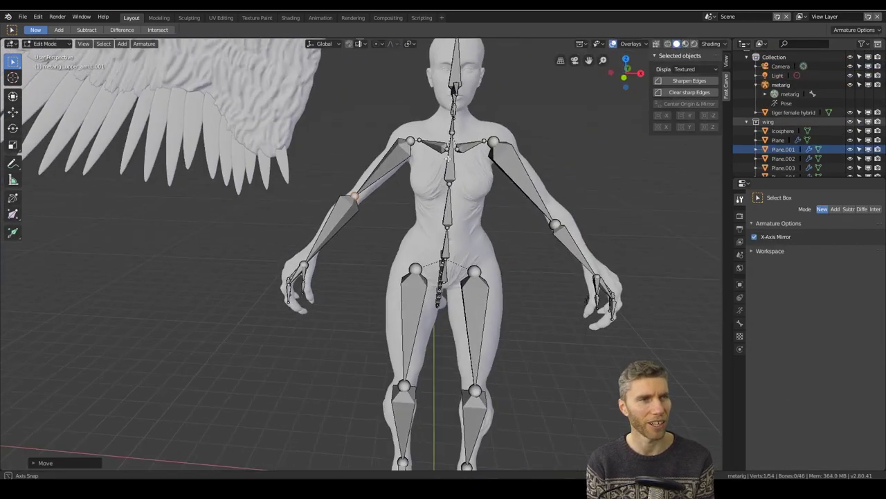
click(547, 198)
key(g)
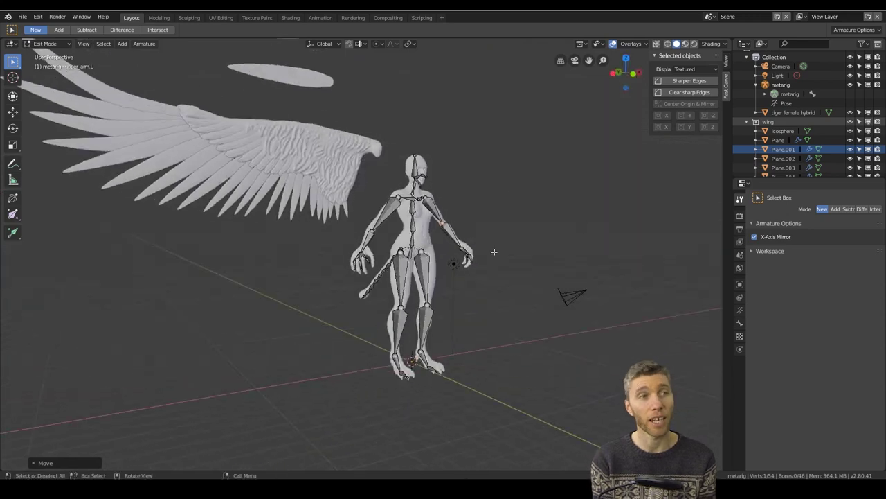
Delete the armature bones on the character's right side and fit the left arm joints to the mesh
middle_drag(346, 277, 388, 277)
drag(303, 162, 410, 421)
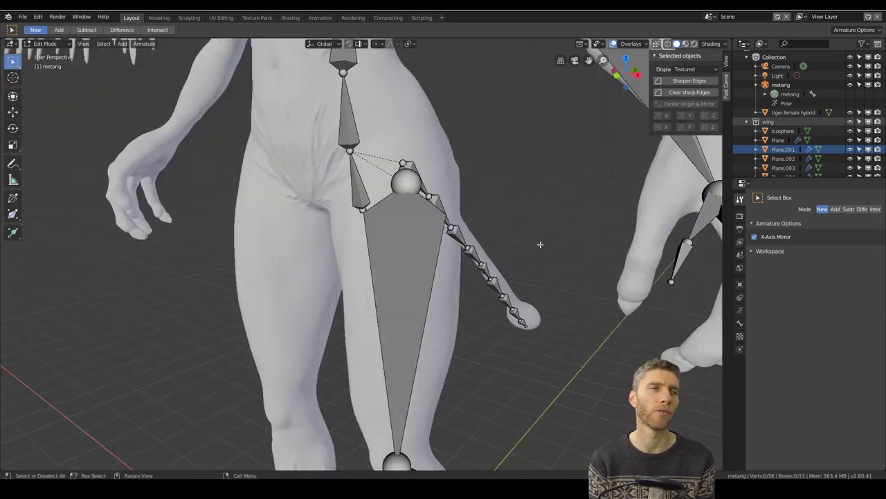
click(545, 224)
key(g)
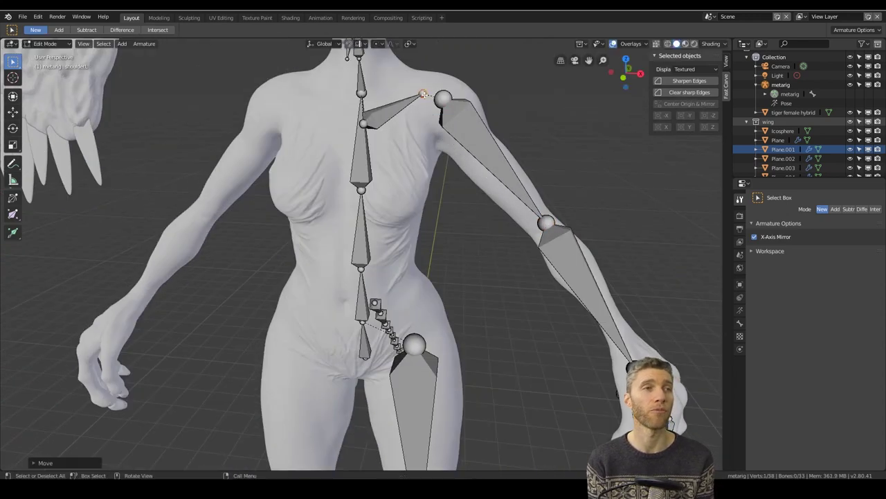
Position the joints of the left hand's finger bones inside the fingers
middle_drag(387, 152, 344, 277)
click(344, 346)
key(g)
click(344, 347)
middle_drag(344, 347, 388, 333)
click(380, 408)
key(g)
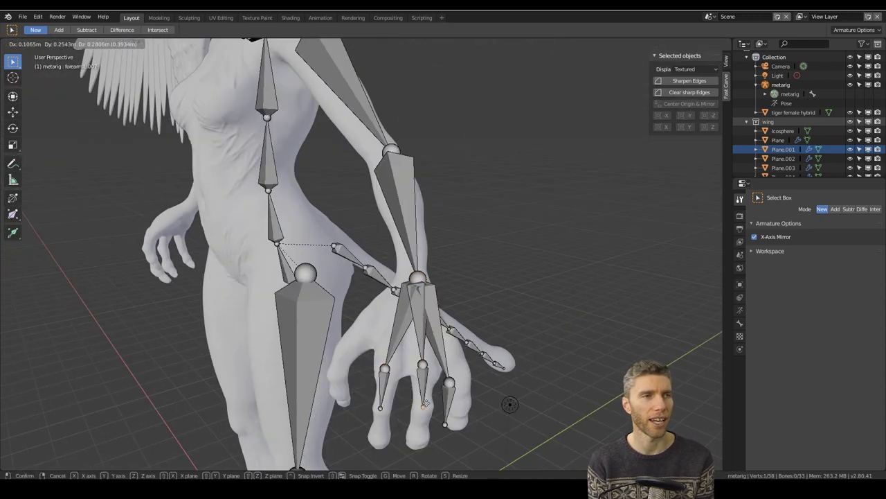
click(385, 378)
key(KP_Decimal)
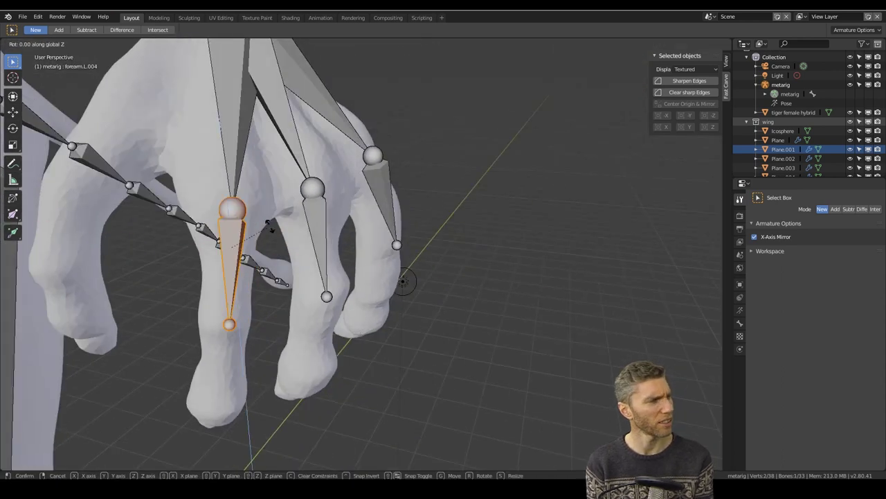
Extend the left hand's bone chains through the fingers to the fingertips
click(740, 323)
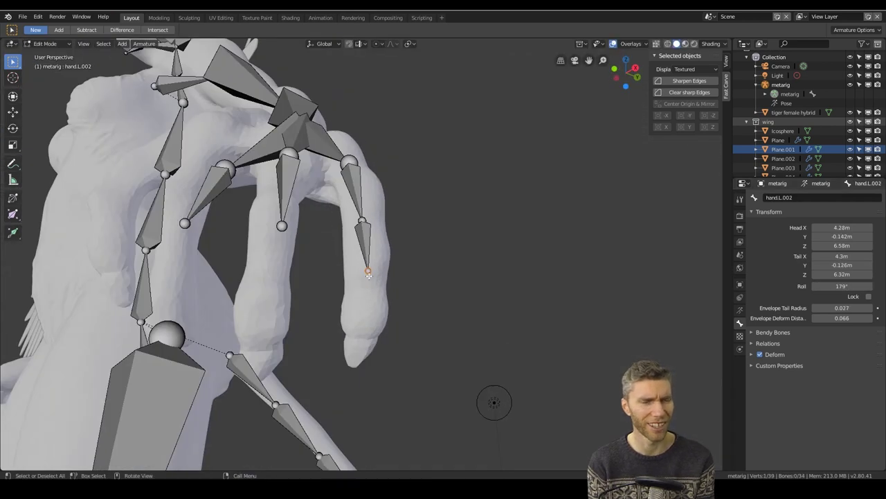
middle_drag(369, 275, 305, 280)
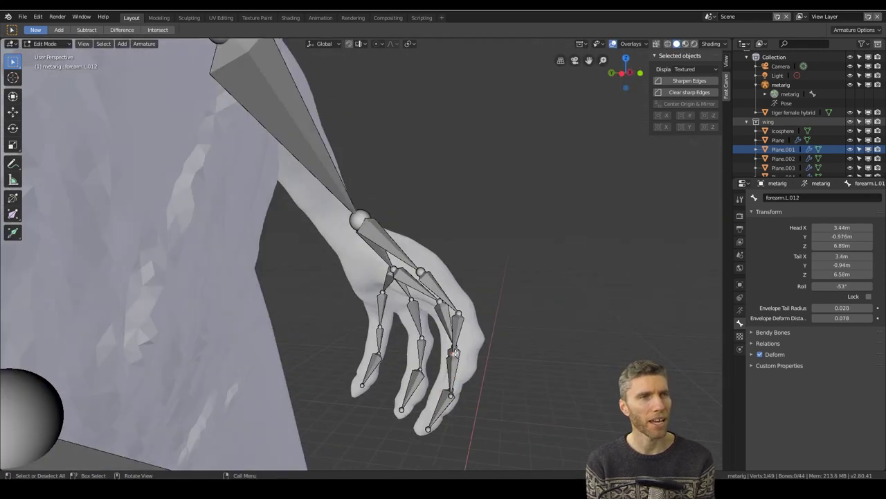
middle_drag(440, 291, 444, 351)
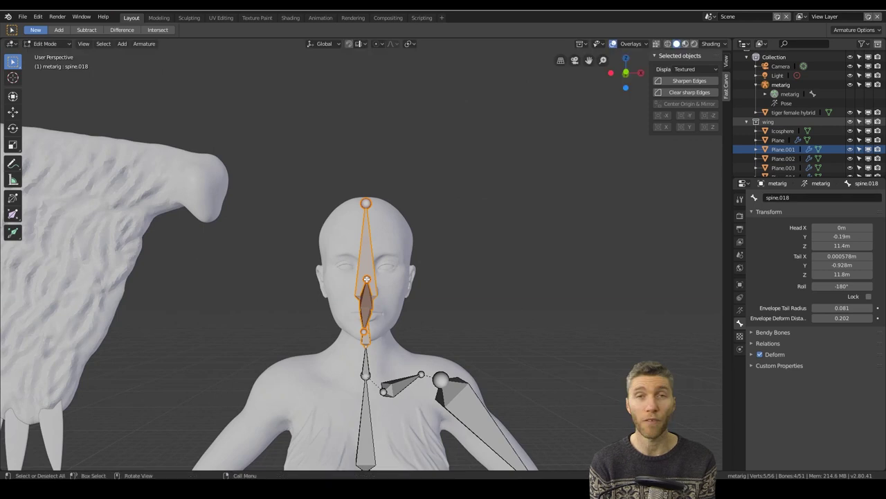
Mirror the left arm and leg bones onto the character's right side, and save the file under a new name
click(726, 61)
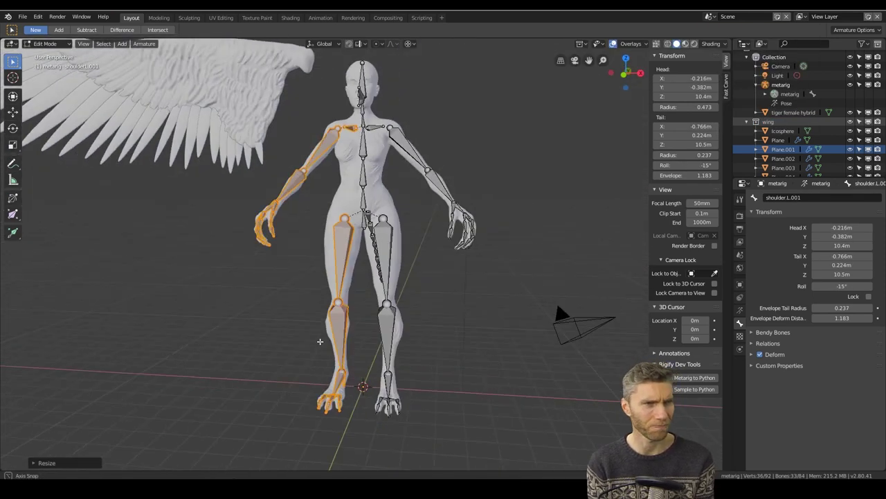
key(ctrl+shift+s)
key(Return)
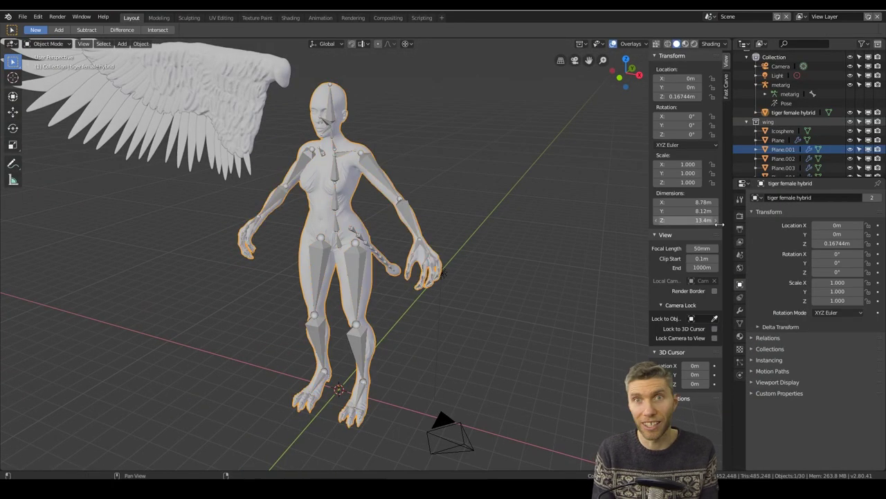
Rename the body mesh to harpy body and parent it to the metarig armature for posing
text(body)
key(Return)
shift+click(370, 172)
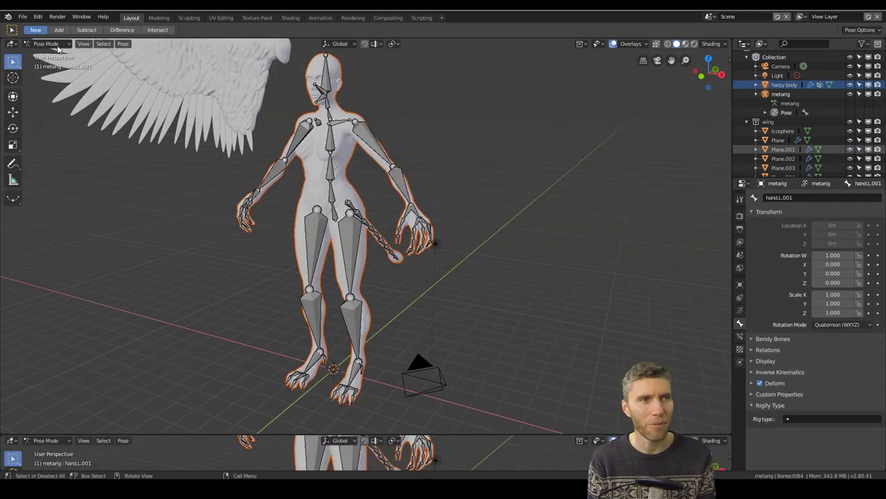
click(23, 16)
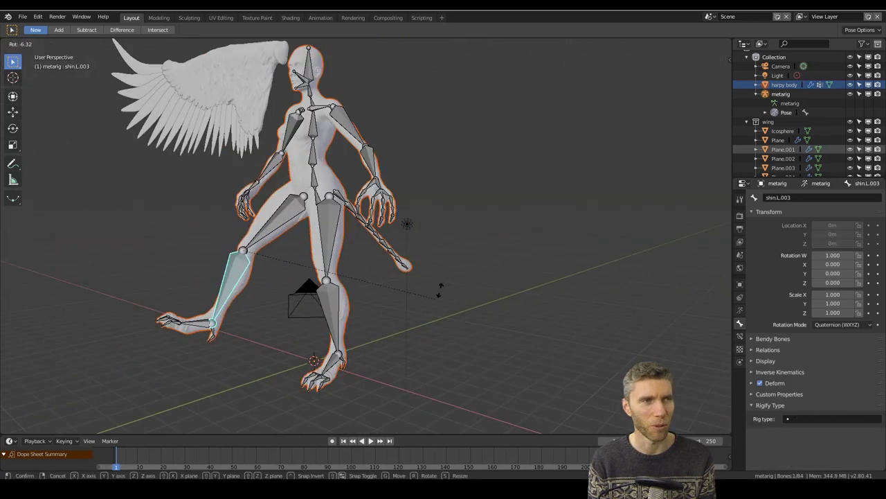
Rotate the thigh and shin bones in Pose Mode to bend the right leg and swing the left leg back
click(345, 311)
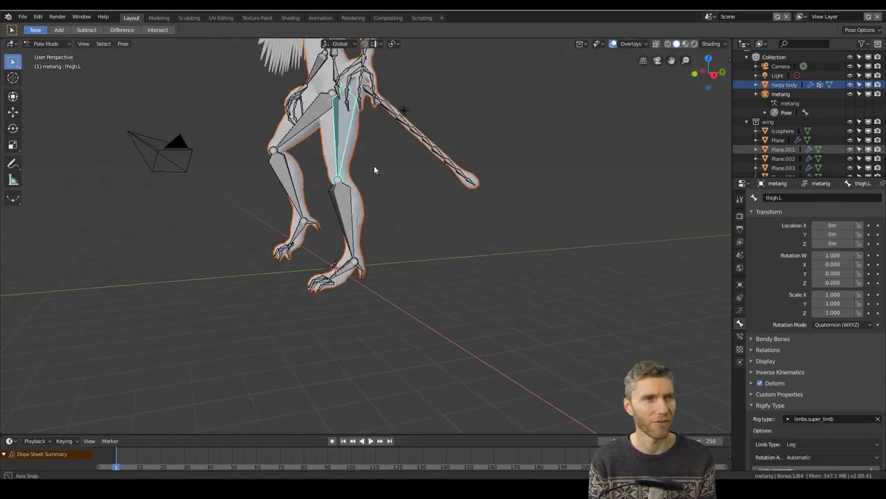
middle_drag(373, 166, 436, 146)
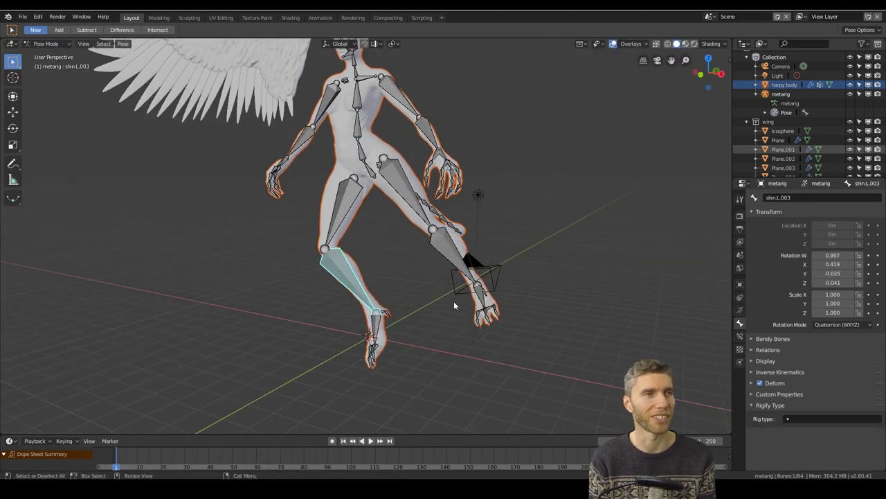
middle_drag(453, 305, 547, 263)
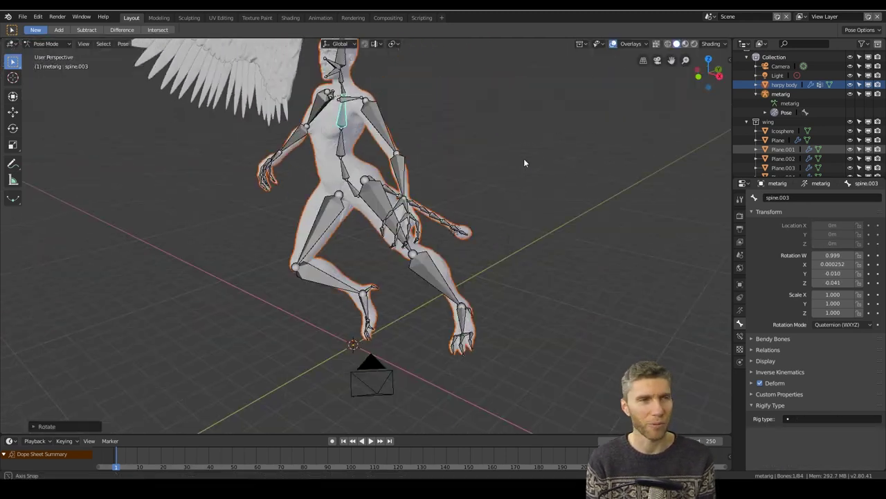
Rotate a spine bone about the Z axis to twist the harpy's upper body
middle_drag(524, 164, 543, 185)
click(352, 158)
key(r)
key(z)
click(468, 243)
middle_drag(468, 243, 547, 243)
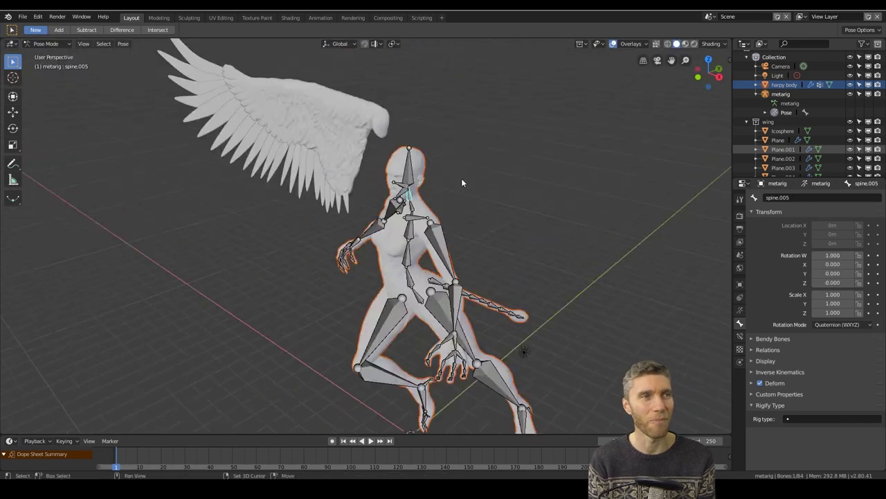
Rotate the left thigh, forearm and upper arm bones to refine the body pose, and insert pose keyframes
middle_drag(461, 178, 510, 164)
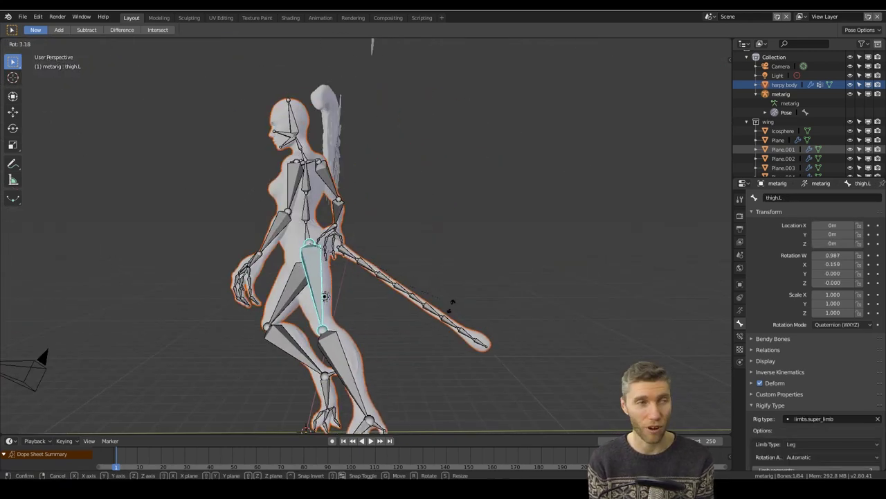
middle_drag(484, 208, 544, 294)
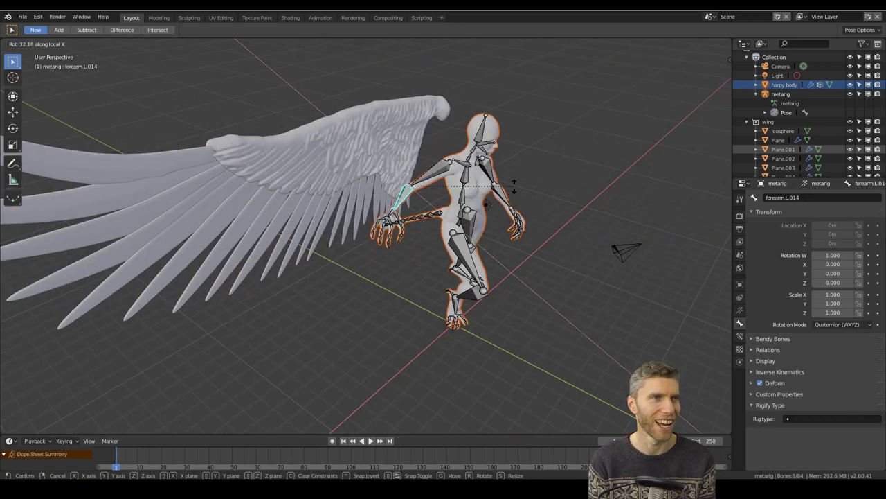
middle_drag(443, 229, 416, 220)
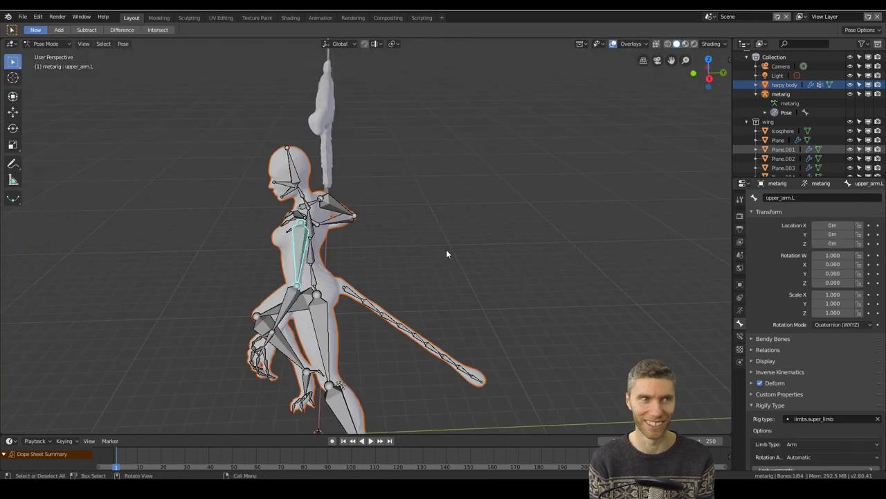
key(r)
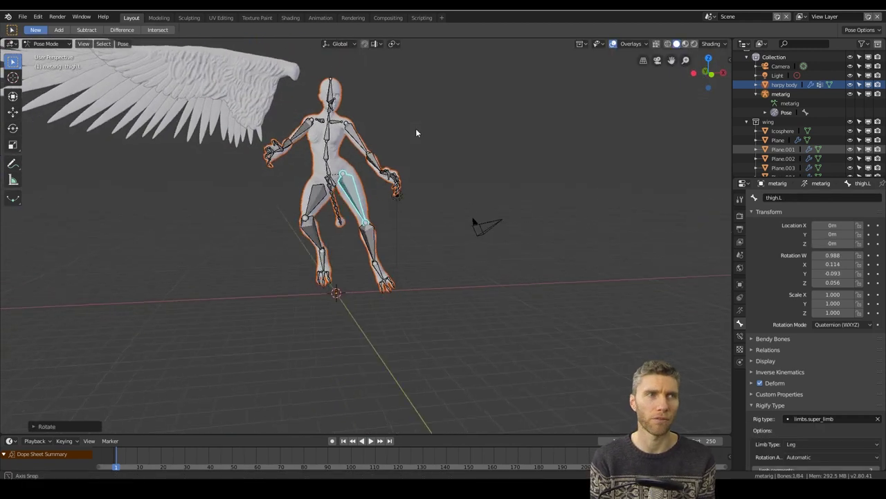
click(330, 183)
key(i)
Rotate the right thigh about the global Y axis and twist the spine bones at frame 10
click(416, 190)
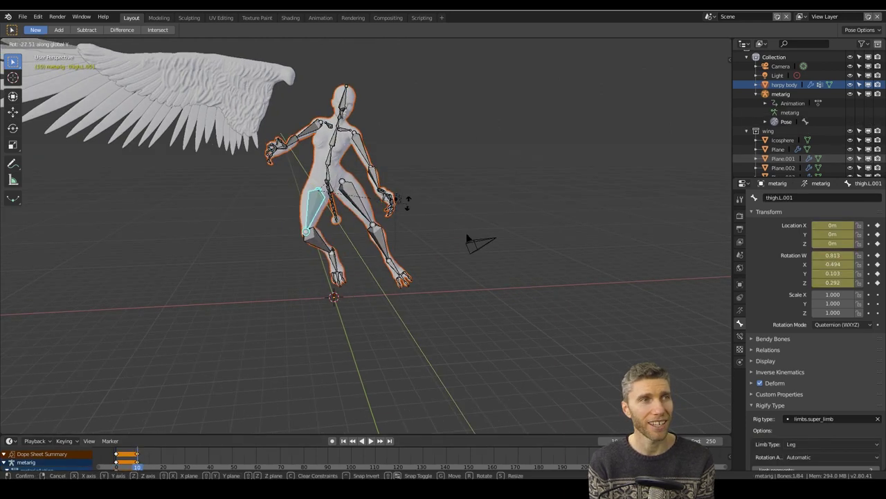
click(409, 201)
middle_drag(410, 202, 402, 206)
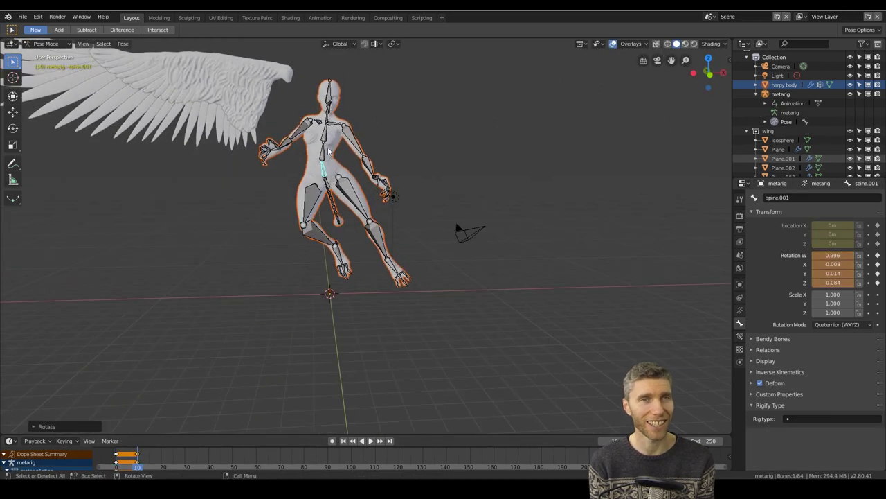
click(323, 140)
middle_drag(322, 140, 337, 189)
key(r)
middle_drag(443, 221, 388, 277)
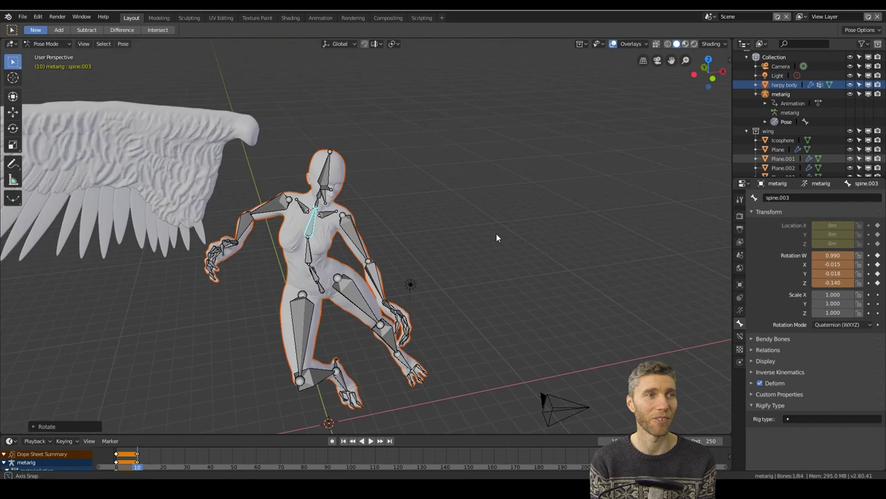
Rotate further limb bones to refine the harpy's body pose at frame 10
scroll(380, 185, up, 4)
click(283, 174)
key(r)
click(393, 194)
scroll(392, 194, down, 4)
click(361, 313)
key(r)
click(429, 245)
key(r)
click(509, 319)
Leave Pose Mode, select the whole wing and isolate it in local front view
middle_drag(416, 318, 213, 179)
key(a)
key(ctrl+Tab)
drag(162, 145, 315, 249)
middle_drag(325, 239, 416, 209)
key(KP_Divide)
key(KP_1)
Add an armature with a single bone and move it to the wing's shoulder end
scroll(445, 262, up, 1)
key(shift+a)
click(599, 253)
scroll(599, 253, down, 6)
key(g)
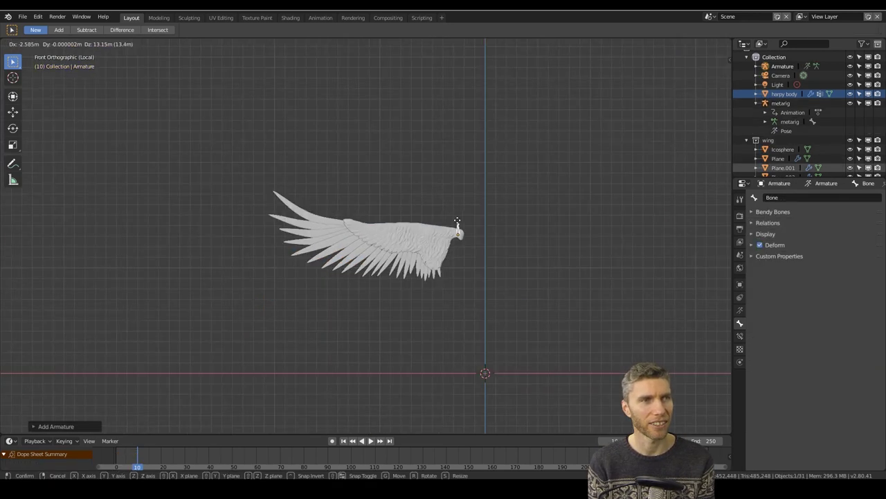
click(459, 221)
Extrude a bone chain along the wing's upper edge to its tip, with branches down into the feathers
key(KP_Decimal)
key(Tab)
click(203, 254)
scroll(310, 222, down, 4)
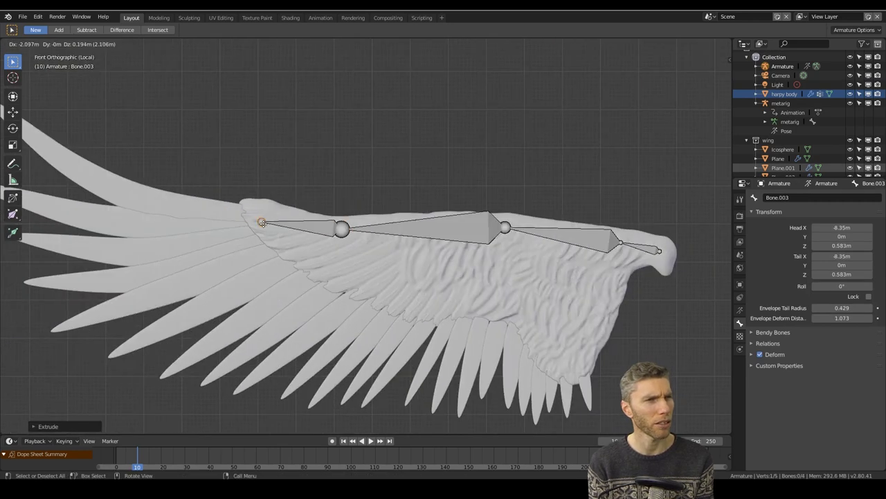
click(137, 183)
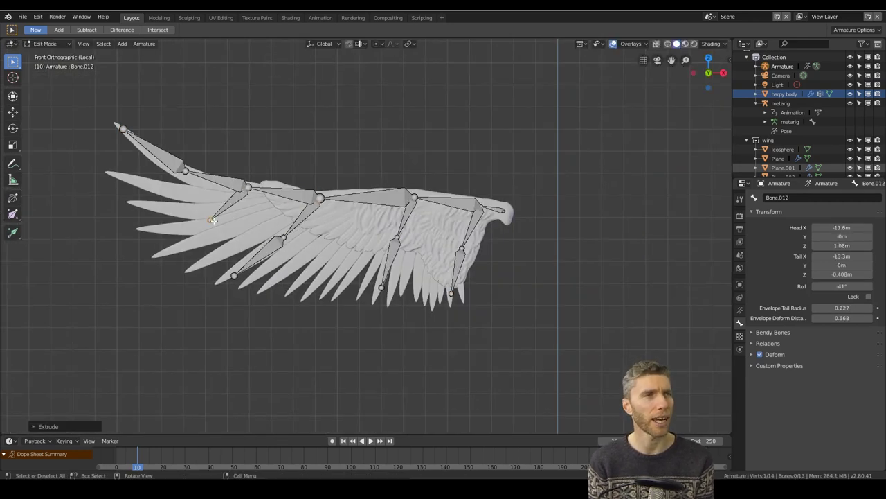
click(182, 223)
middle_drag(182, 223, 240, 202)
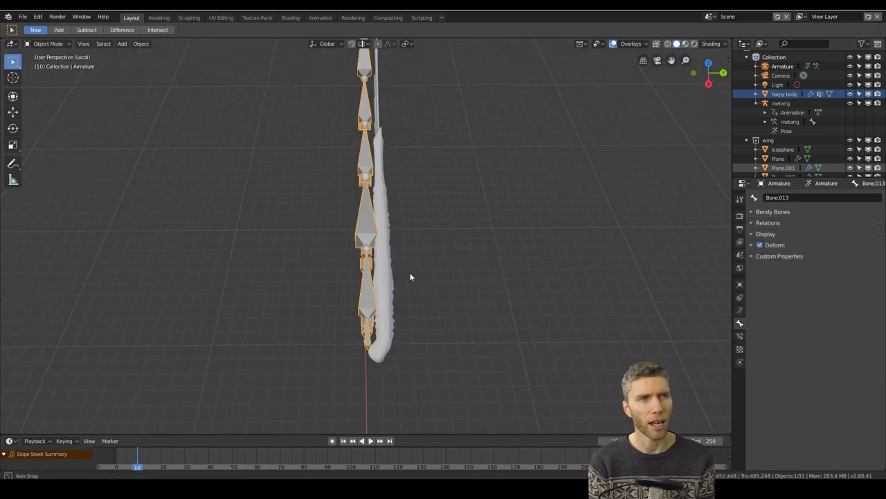
Move the wing armature in depth so that its bones sit inside the wing mesh
key(KP_7)
key(g)
middle_drag(410, 274, 471, 156)
click(431, 242)
Save the file and parent the wing and feather meshes to the wing armature
click(23, 17)
click(48, 89)
key(ctrl+p)
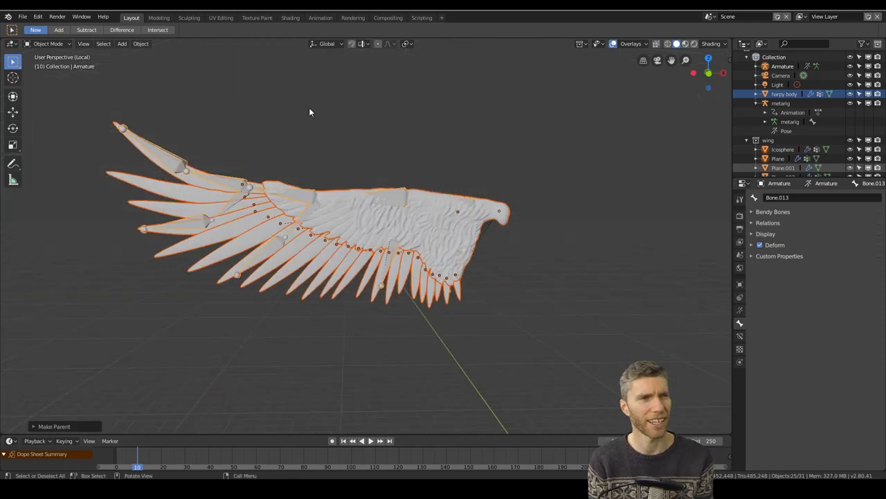
middle_drag(310, 112, 325, 145)
Switch the wing armature to Pose Mode and rotate the bone at the wing's base
click(476, 201)
click(406, 197)
key(ctrl+Tab)
middle_drag(517, 412, 492, 277)
click(458, 281)
key(r)
click(488, 310)
middle_drag(486, 306, 423, 226)
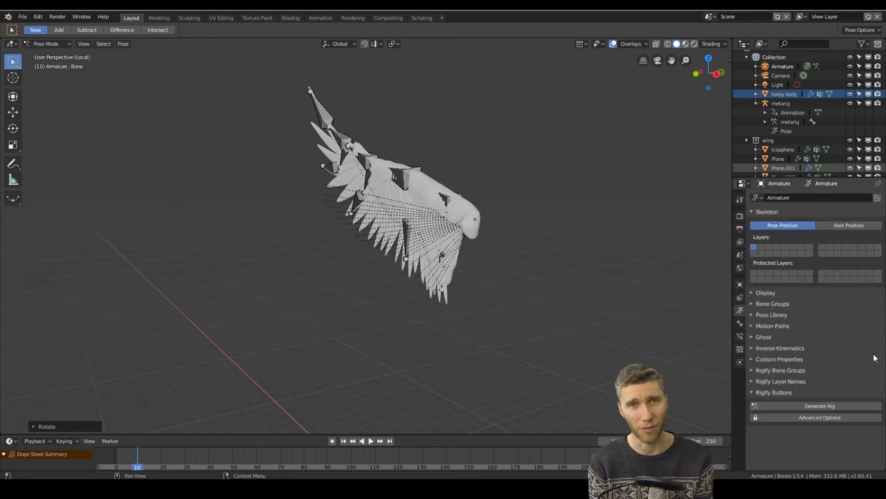
Rotate the wing's main and feather branch bones one by one to shape its pose
middle_drag(457, 270, 512, 309)
click(401, 243)
key(r)
click(508, 271)
click(284, 243)
key(r)
click(298, 224)
click(238, 287)
key(r)
click(372, 333)
Rotate the remaining wing bones and select the whole wing rig for keyframing at frame 10
middle_drag(372, 332, 387, 229)
click(251, 263)
key(r)
click(381, 273)
middle_drag(380, 273, 385, 242)
click(379, 196)
key(r)
click(500, 196)
middle_drag(501, 196, 409, 264)
key(a)
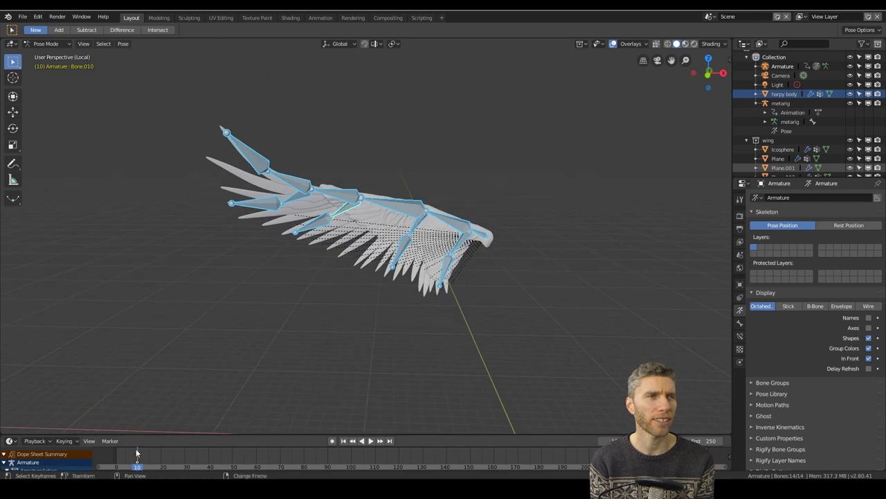
Rotate the wing bones into a lowered flap position at frame 20 and keyframe the wing rig
click(391, 202)
key(r)
middle_drag(397, 204, 443, 184)
click(314, 223)
middle_drag(356, 247, 374, 232)
key(r)
click(427, 236)
mouse_move(427, 236)
middle_down()
mouse_move(400, 271)
mouse_move(420, 240)
middle_up()
middle_drag(503, 254, 435, 240)
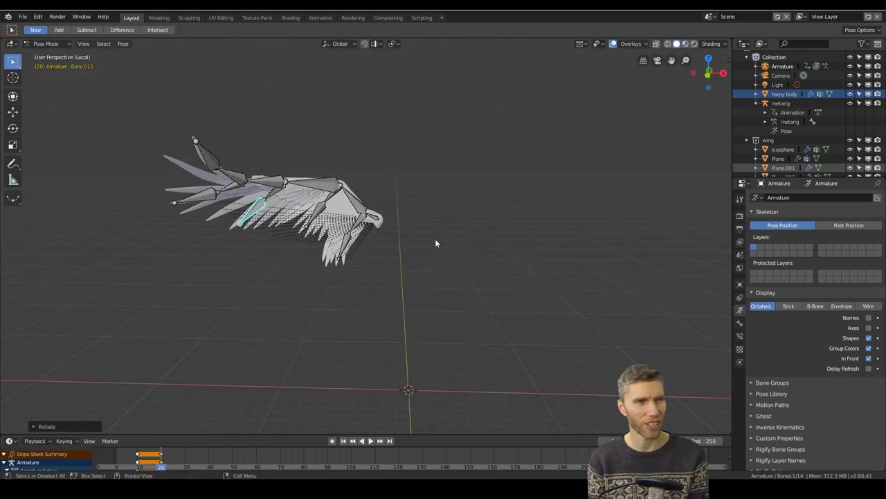
click(184, 458)
key(i)
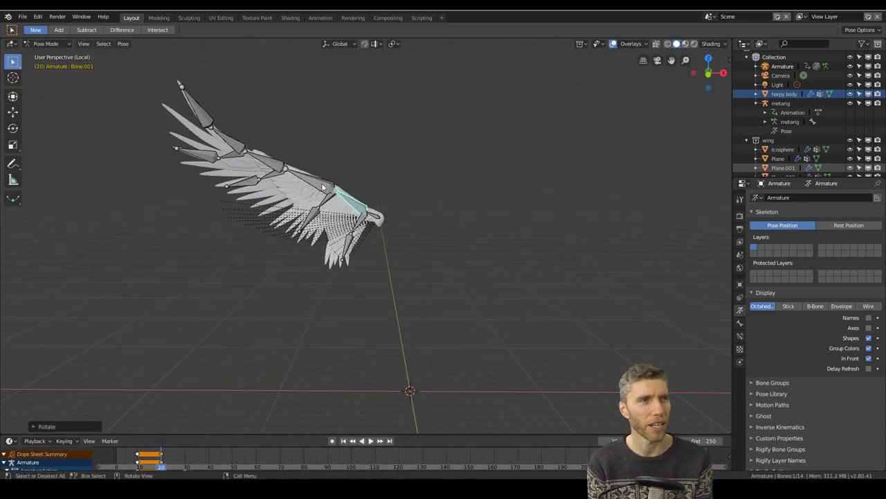
Rotate the inner wing bone and the middle feather branch bones to adjust the flap at frame 20
click(390, 207)
middle_drag(390, 207, 381, 183)
click(260, 183)
key(r)
click(263, 214)
click(274, 197)
key(r)
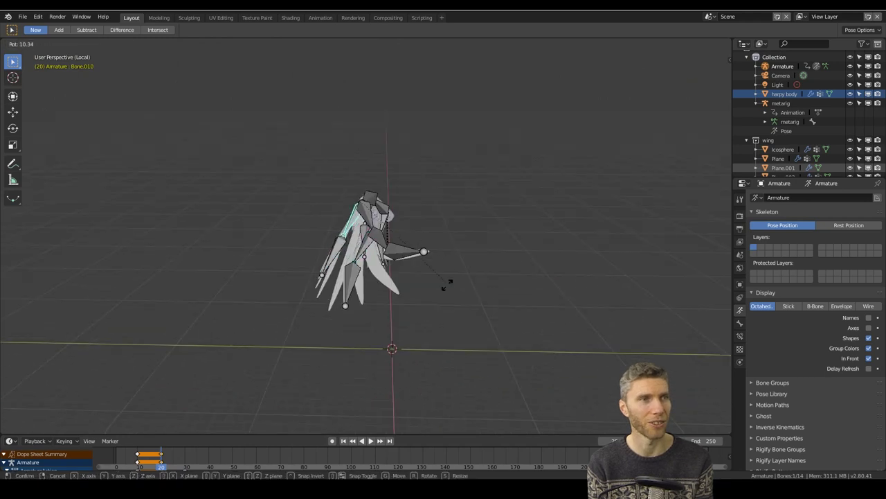
middle_drag(437, 266, 521, 260)
click(356, 224)
key(r)
click(415, 229)
mouse_move(443, 236)
middle_down()
mouse_move(569, 260)
mouse_move(430, 242)
middle_up()
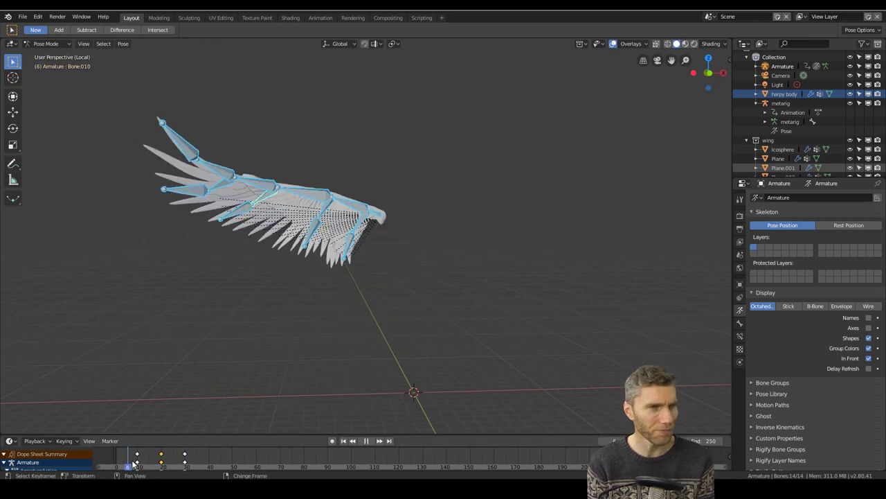
Rotate the wing's inner arm bone and an outer tip bone upward at frame 30
middle_drag(307, 287, 335, 273)
click(308, 192)
key(r)
click(327, 212)
click(209, 160)
key(r)
click(291, 163)
Rotate the wing's outer bones from a side angle to bend the tip at frame 30
middle_drag(305, 187, 467, 192)
click(238, 193)
key(r)
click(447, 173)
middle_drag(406, 246, 492, 267)
click(352, 176)
key(r)
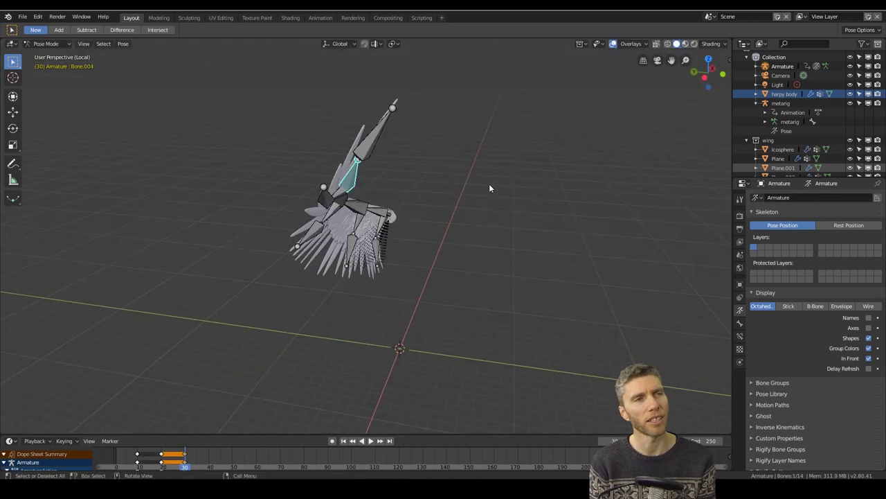
Rotate the bone before the wing tip, keyframe all wing bones at frame 30 and scrub the animation to frame 36
middle_drag(380, 196, 291, 225)
click(256, 201)
key(r)
middle_drag(315, 315, 316, 272)
key(a)
key(i)
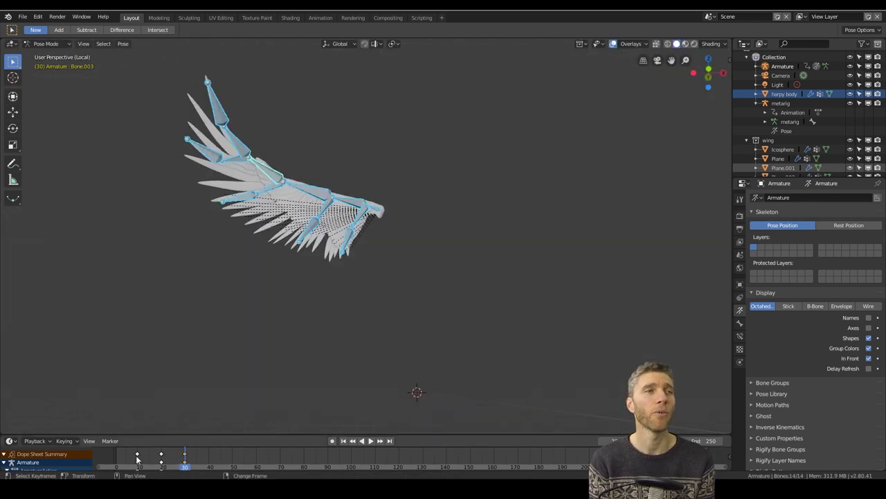
drag(137, 467, 199, 467)
middle_drag(352, 207, 355, 256)
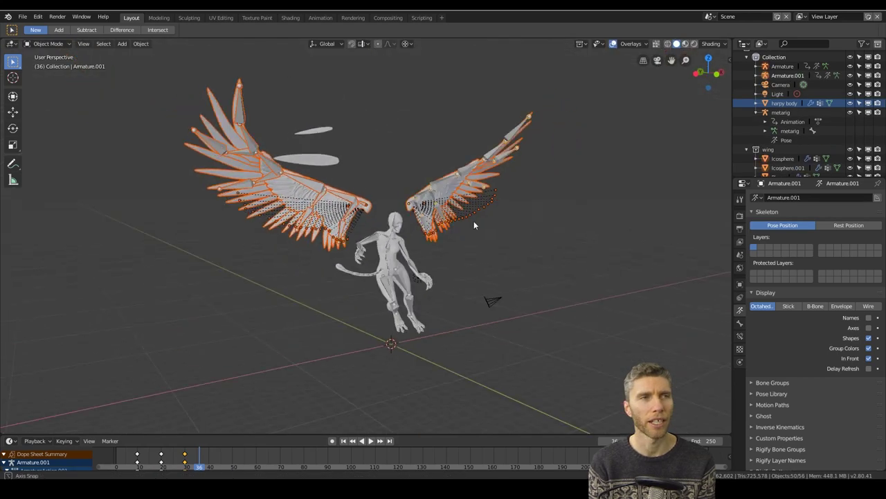
Select the mirrored wing with its armature and move them onto the back of the harpy's left shoulder
click(368, 137)
shift+click(368, 139)
middle_drag(368, 138, 328, 83)
key(g)
click(328, 250)
middle_drag(328, 138, 327, 212)
key(g)
click(333, 229)
middle_drag(333, 277, 369, 196)
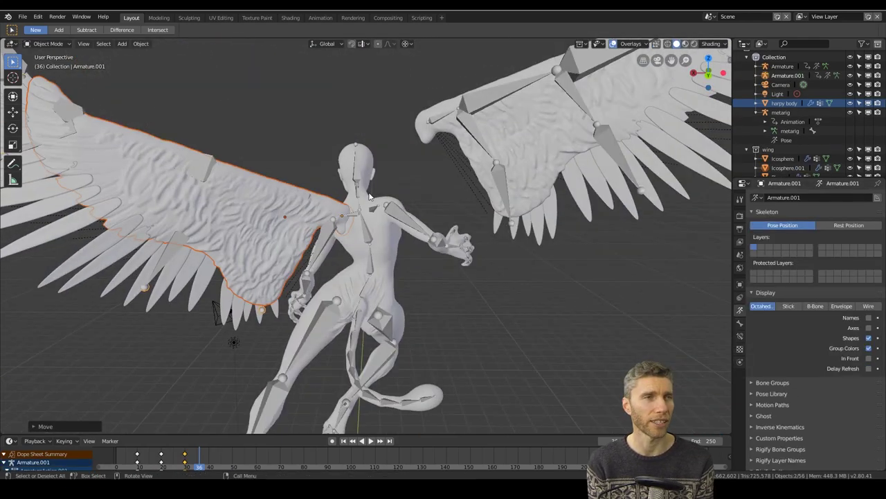
Move the original wing and its armature onto the right shoulder blade, and set the pivot point to Median Point
click(478, 131)
shift+click(478, 135)
key(g)
click(417, 59)
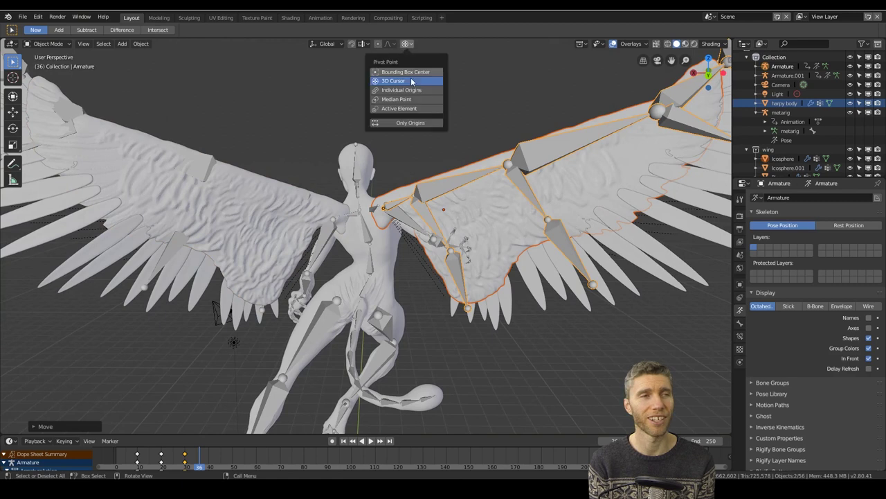
click(409, 100)
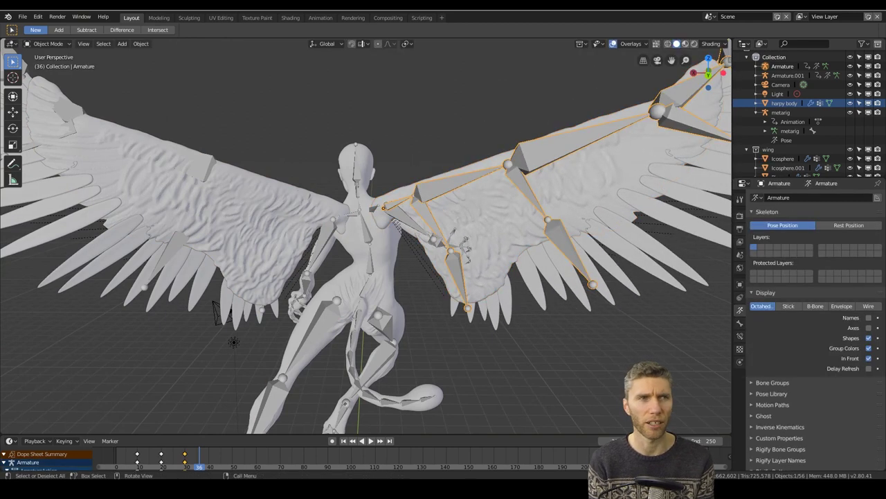
Rotate the inner bones of the right wing from several view angles to refine its pose
click(461, 181)
shift+click(434, 223)
key(r)
click(491, 184)
middle_drag(485, 166, 307, 248)
click(305, 305)
key(r)
middle_drag(334, 281, 346, 222)
key(r)
scroll(443, 236, down, 5)
middle_drag(415, 235, 570, 255)
Move the wing's bone at the shoulder and rotate the neighbouring bones to adjust how the wing spreads
click(386, 192)
key(g)
click(395, 194)
middle_drag(395, 201, 415, 277)
key(r)
click(348, 178)
key(r)
click(420, 284)
shift+click(305, 250)
middle_drag(467, 234, 484, 284)
Reposition the wing bones close to the shoulder and rotate them to fit the wing base against the back
key(alt+a)
scroll(326, 261, up, 6)
key(g)
click(370, 259)
key(r)
key(g)
key(r)
click(392, 277)
key(r)
click(424, 303)
key(r)
scroll(542, 263, down, 8)
Rotate the mirrored wing's bones (Armature.001) at frame 40 to shape the spread of the left wing
middle_drag(541, 262, 309, 136)
scroll(310, 136, up, 3)
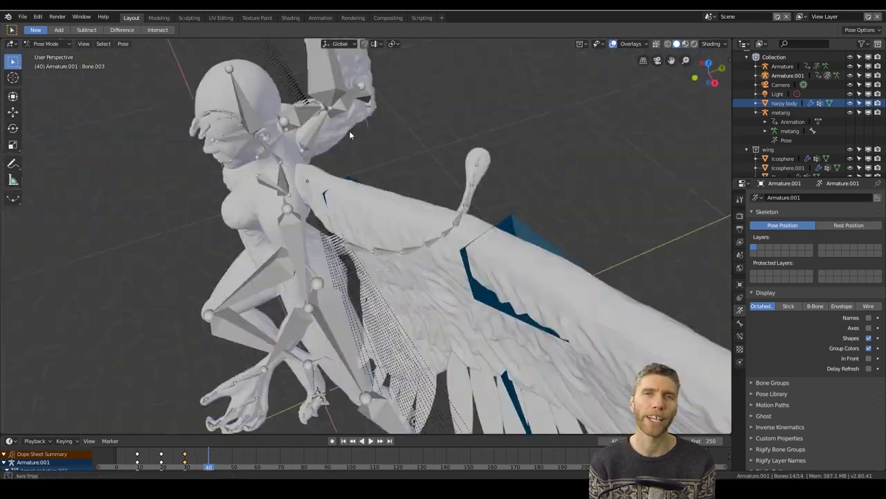
middle_drag(349, 130, 45, 156)
key(r)
click(506, 282)
scroll(501, 271, down, 6)
click(466, 183)
click(495, 202)
key(r)
click(509, 207)
click(427, 227)
click(388, 237)
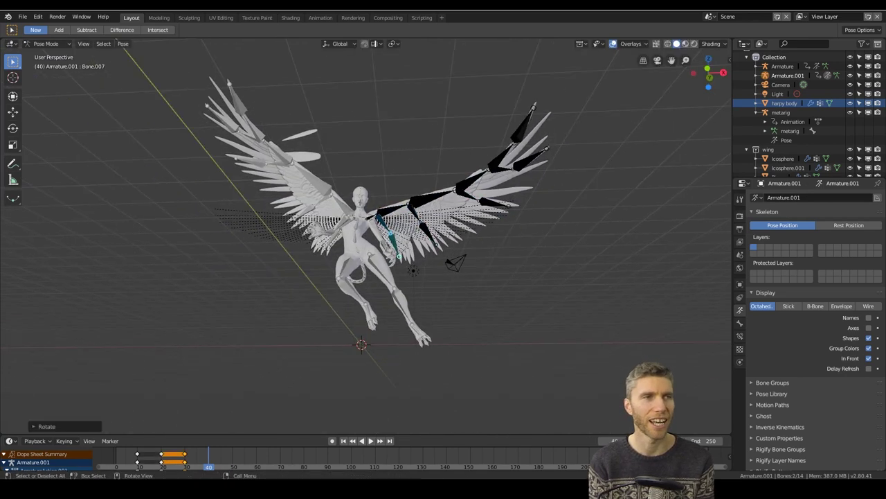
Keyframe all bones of the mirrored wing's armature at frame 40
key(a)
key(i)
click(385, 198)
middle_drag(385, 199, 415, 235)
Switch from the wing armature to posing the body rig (metarig) and keyframe all its bones at frame 40
click(50, 43)
click(52, 56)
click(369, 271)
scroll(370, 271, up, 5)
click(49, 44)
click(47, 74)
key(a)
key(i)
click(358, 316)
middle_drag(358, 318, 326, 305)
Rotate the thumb and finger bones of the harpy's right hand from different angles to curl them
click(178, 266)
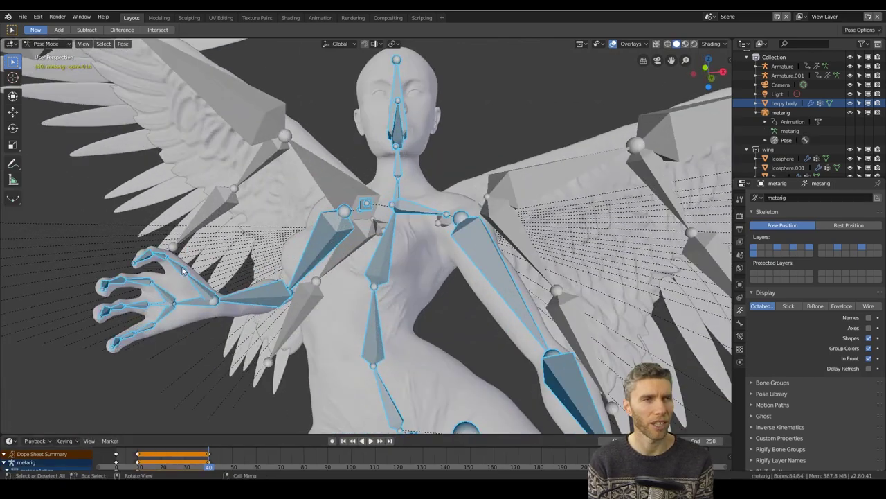
key(r)
click(208, 258)
shift+click(148, 257)
middle_drag(208, 267, 110, 256)
key(r)
middle_drag(180, 277, 292, 294)
click(144, 281)
middle_drag(143, 284, 175, 369)
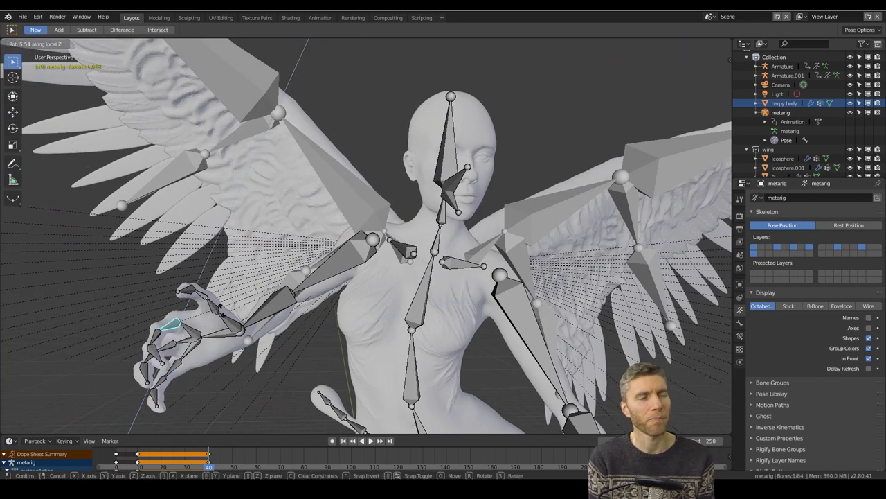
Rotate further finger bones of the hand from close up, including the finger bone hand.L.005
click(220, 338)
middle_drag(220, 338, 253, 276)
key(r)
click(236, 267)
click(378, 258)
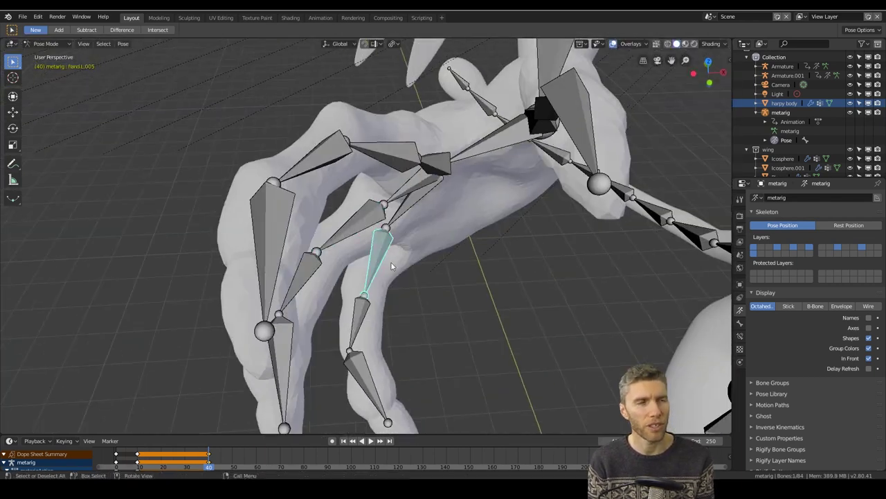
key(r)
middle_drag(378, 305, 287, 309)
click(232, 298)
Rotate another finger bone of the same hand to refine its bend
click(302, 236)
key(r)
click(362, 240)
key(r)
middle_drag(497, 273, 499, 160)
Select a finger bone of the harpy's left hand and rotate it to bend the finger
scroll(478, 296, down, 5)
scroll(416, 176, up, 4)
click(416, 175)
click(441, 182)
key(r)
click(350, 194)
Select several finger bones of the left hand together and rotate them to curl the fingers
shift+click(386, 154)
shift+click(302, 230)
middle_drag(356, 257, 485, 201)
key(r)
middle_drag(536, 175, 398, 235)
scroll(397, 236, down, 5)
scroll(377, 236, up, 6)
click(298, 229)
middle_drag(298, 229, 455, 280)
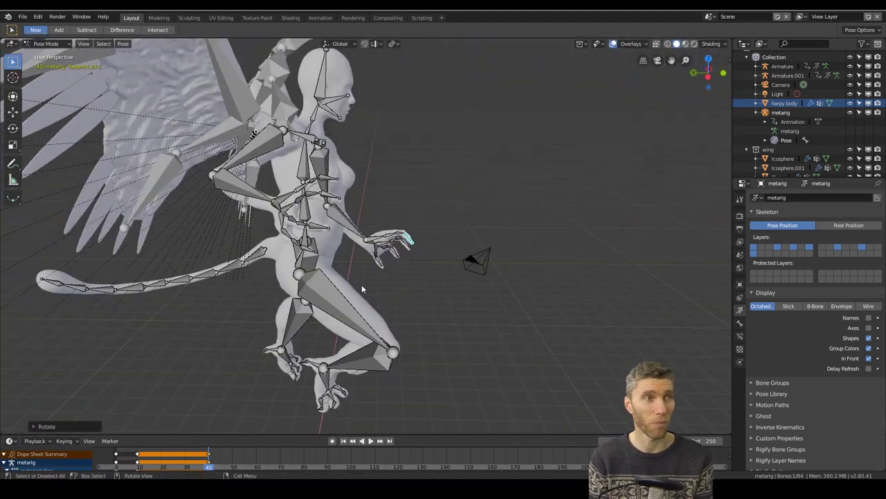
Keyframe all body rig bones at frame 40, hide the three armatures and check the harpy's pose
middle_drag(361, 284, 428, 245)
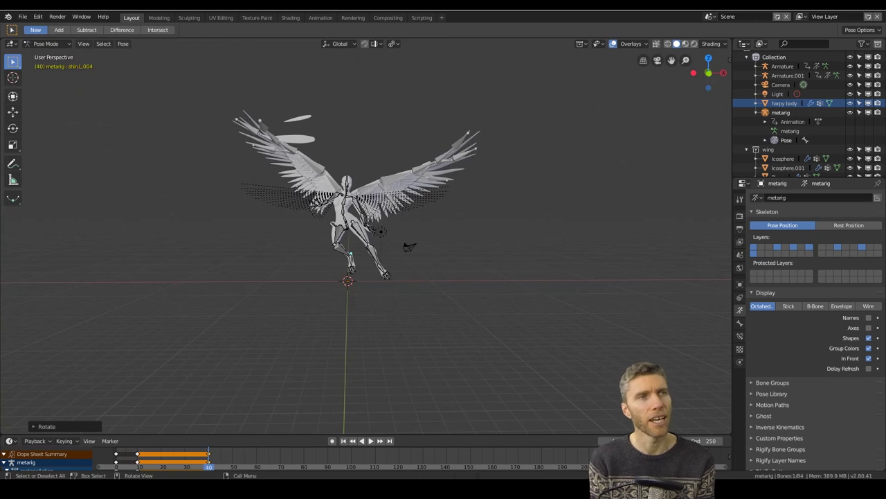
middle_drag(194, 273, 417, 254)
key(a)
scroll(409, 277, up, 5)
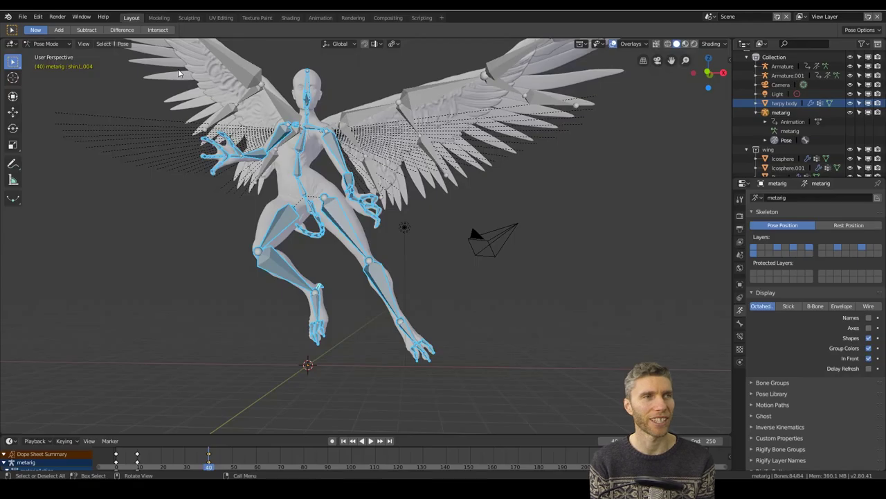
mouse_move(451, 165)
middle_down()
mouse_move(462, 201)
mouse_move(464, 168)
middle_up()
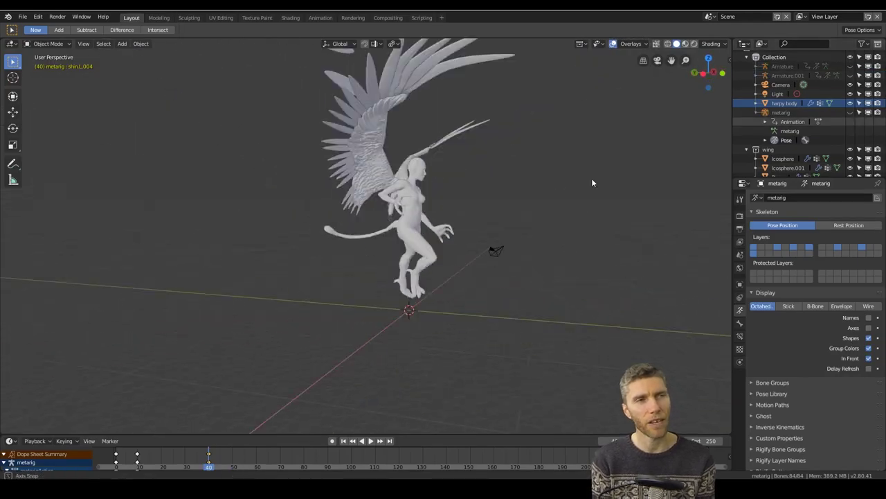
scroll(547, 202, up, 4)
middle_drag(592, 182, 280, 108)
scroll(279, 107, down, 3)
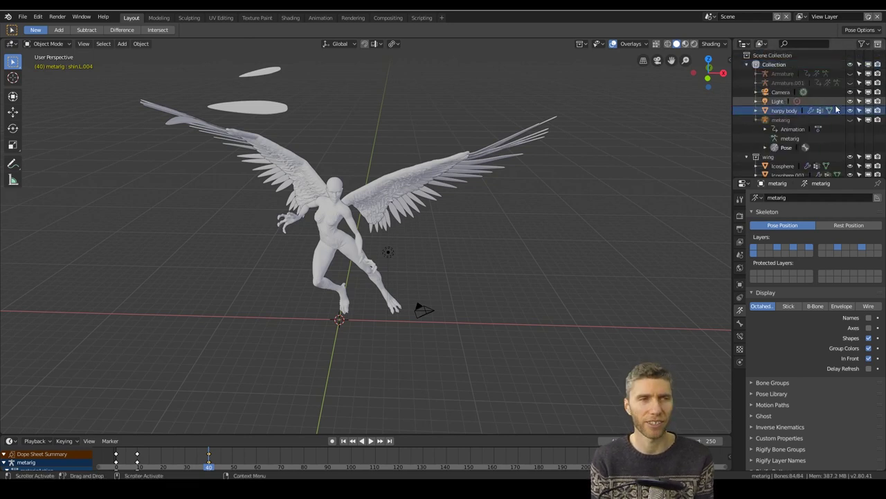
middle_drag(227, 199, 339, 227)
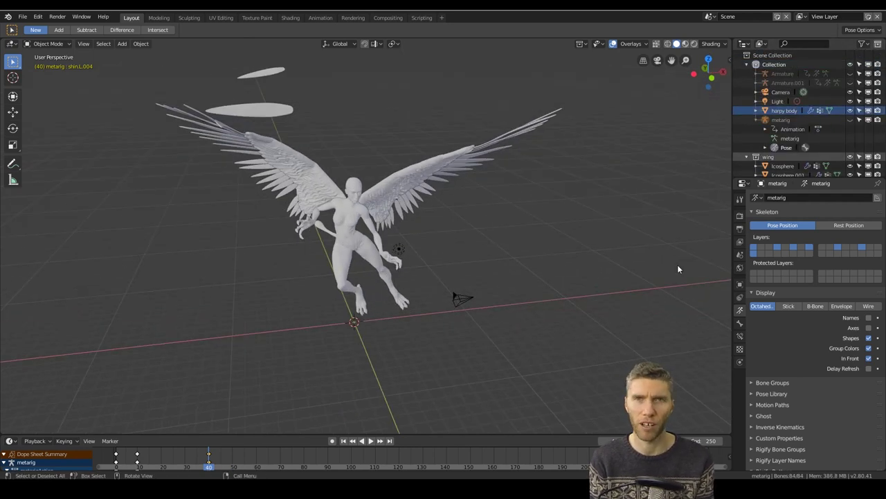
Rename the two loose feathers above the wing as "spare feather" and "spare feather small", and hide them
click(301, 195)
scroll(782, 125, up, 10)
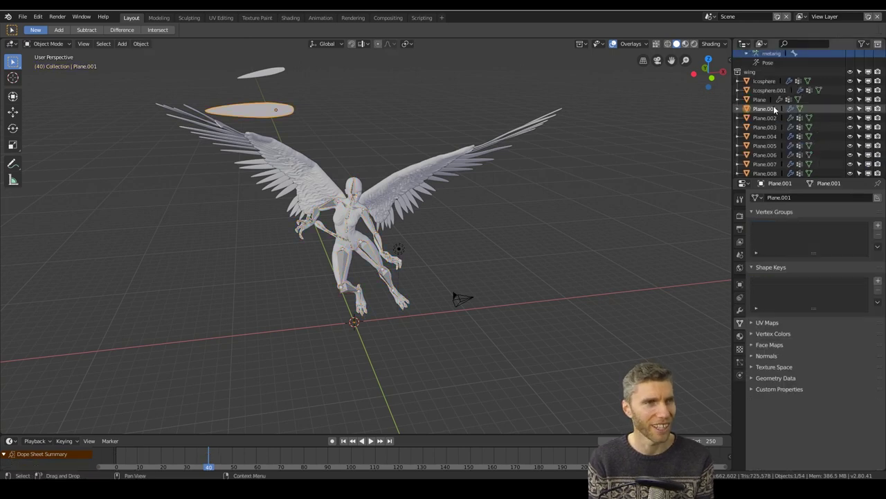
scroll(767, 109, down, 16)
click(262, 73)
key(KP_Decimal)
double_click(769, 111)
text(spare feather)
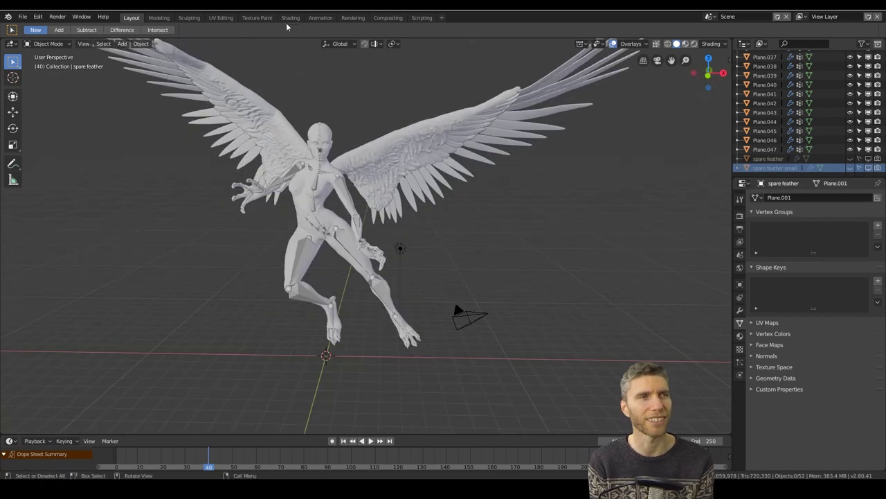
Switch to the Shading workspace, hide the metarig and select the harpy body
click(288, 18)
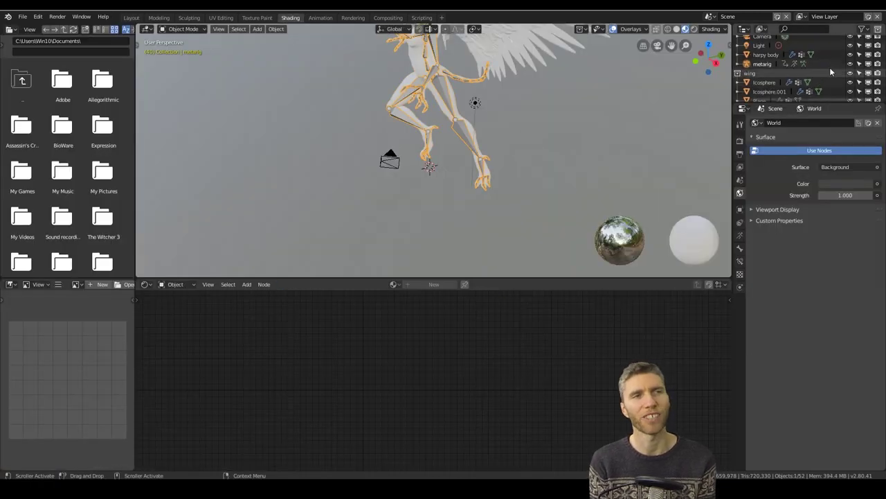
click(850, 64)
scroll(528, 120, down, 4)
middle_drag(429, 119, 516, 206)
scroll(528, 121, up, 3)
click(427, 160)
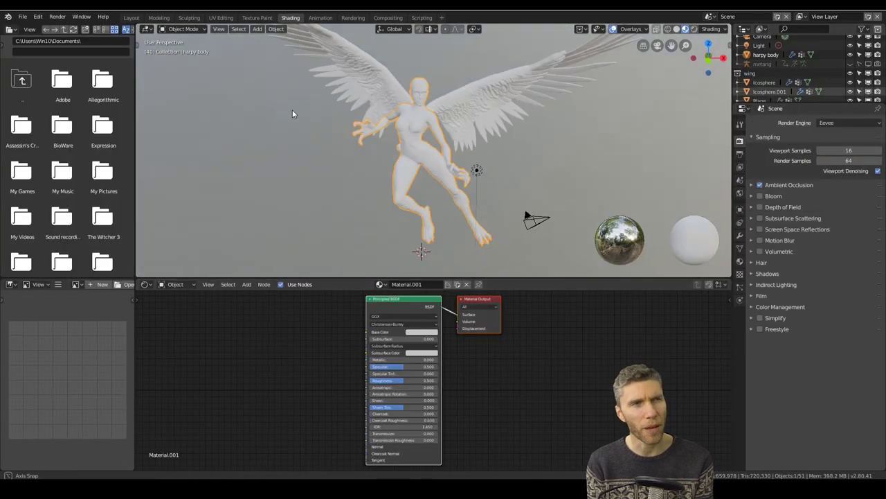
Enable Screen Space Reflections and Volumetric in the Eevee render settings, and expand the Shadows settings
scroll(423, 124, down, 2)
mouse_move(437, 130)
middle_down()
mouse_move(455, 118)
mouse_move(441, 128)
middle_up()
scroll(446, 126, up, 3)
click(760, 229)
click(759, 252)
click(767, 274)
scroll(420, 121, down, 3)
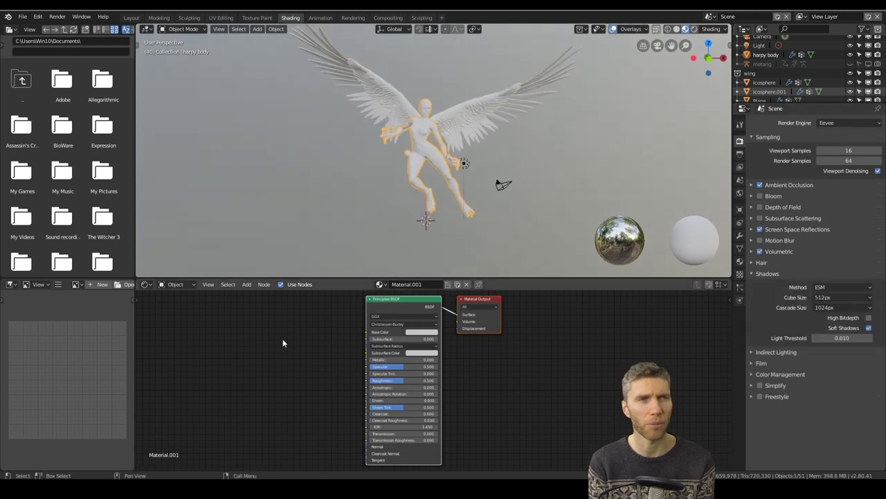
click(397, 93)
click(423, 131)
click(396, 92)
middle_drag(397, 93, 410, 97)
shift+click(425, 133)
scroll(443, 145, up, 3)
Move the light away from the harpy's left hand, farther out to the side
click(488, 173)
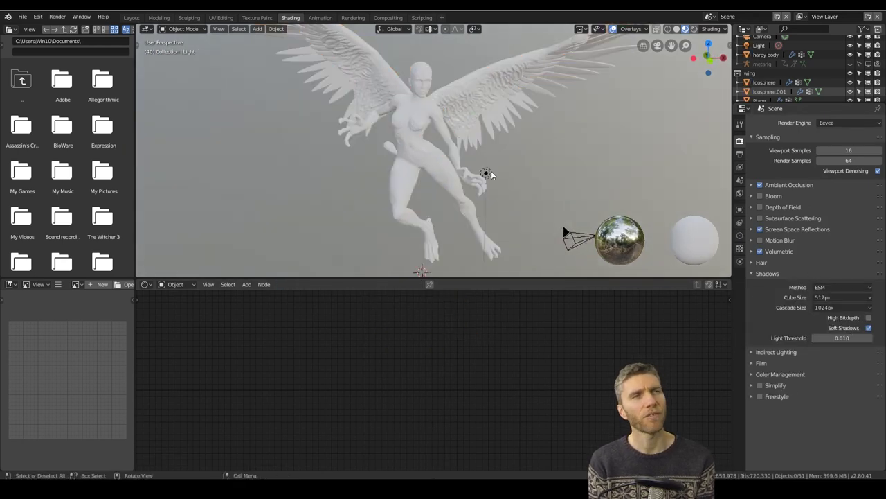
click(492, 174)
key(g)
click(646, 176)
Select the wing parts with the harpy body as active object, and link the body's Material.001 to them all
scroll(485, 139, down, 4)
shift+click(421, 167)
key(ctrl+l)
click(411, 196)
scroll(338, 324, up, 2)
Add an Ambient Occlusion node and a Mix node to Material.001, placed before the Principled BSDF
middle_drag(339, 324, 385, 387)
key(shift+a)
click(433, 221)
click(208, 340)
key(shift+a)
mouse_move(291, 384)
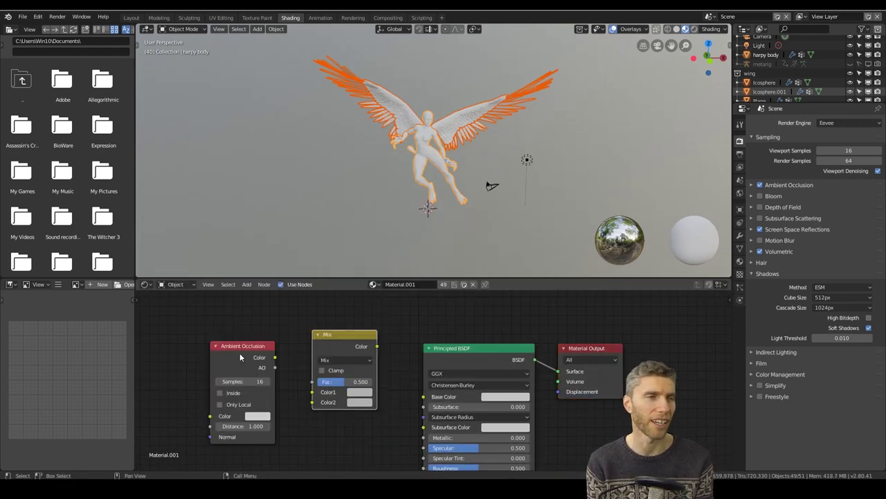
Connect the Ambient Occlusion node's Color output to the Mix node's Color2, expand the Ambient Occlusion render settings and open the Mix blend modes
drag(237, 354, 203, 388)
drag(242, 392, 312, 401)
click(789, 185)
click(339, 361)
middle_drag(470, 163, 495, 137)
scroll(479, 143, up, 5)
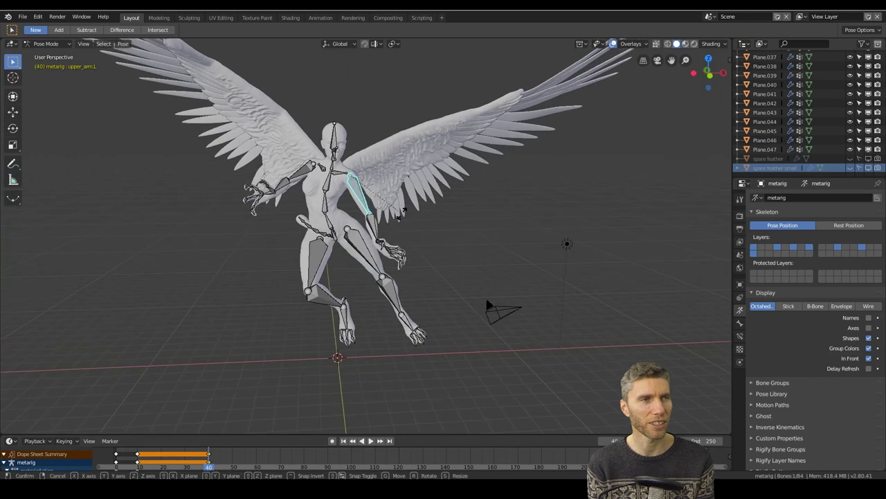
Adjust the harpy's pose by rotating the metarig's left upper arm bone, and return to Object Mode
click(437, 203)
key(r)
middle_drag(387, 194, 420, 206)
click(479, 198)
scroll(420, 166, up, 4)
click(339, 103)
scroll(422, 122, down, 6)
key(a)
middle_drag(422, 122, 397, 223)
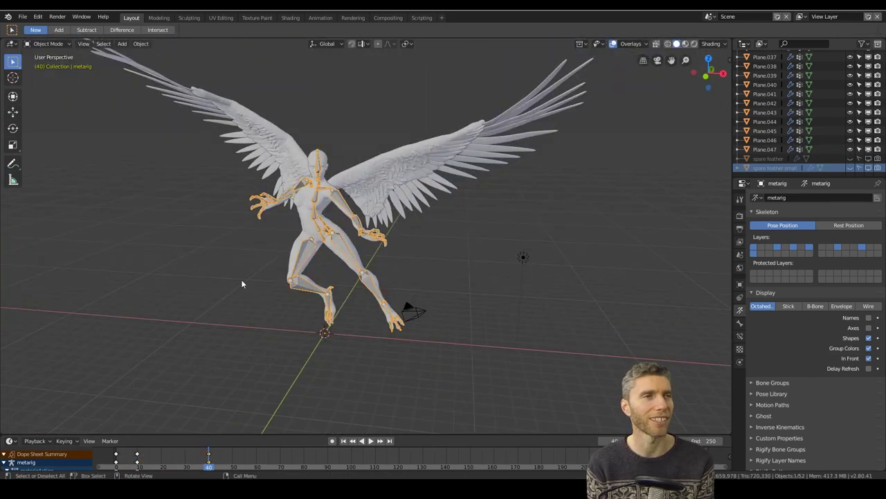
Save the file and delete the metarig's keyframes before frame 40
click(23, 16)
click(41, 95)
key(Return)
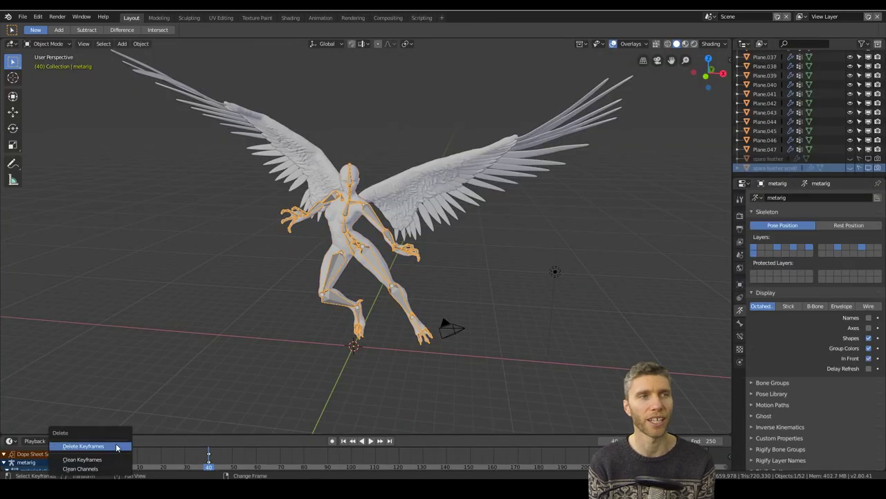
right_drag(181, 455, 160, 455)
key(space)
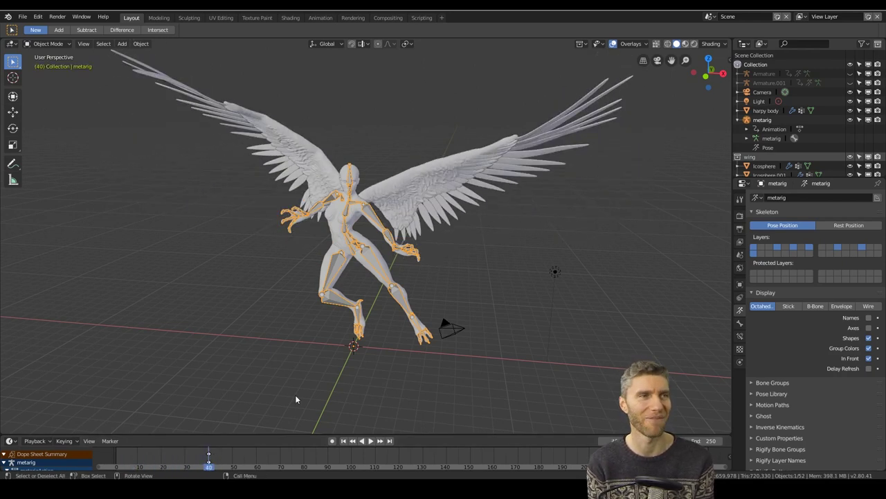
Unhide Armature and Armature.001 and select both wing armatures together with the metarig and the harpy body
click(446, 179)
drag(850, 73, 851, 83)
click(425, 195)
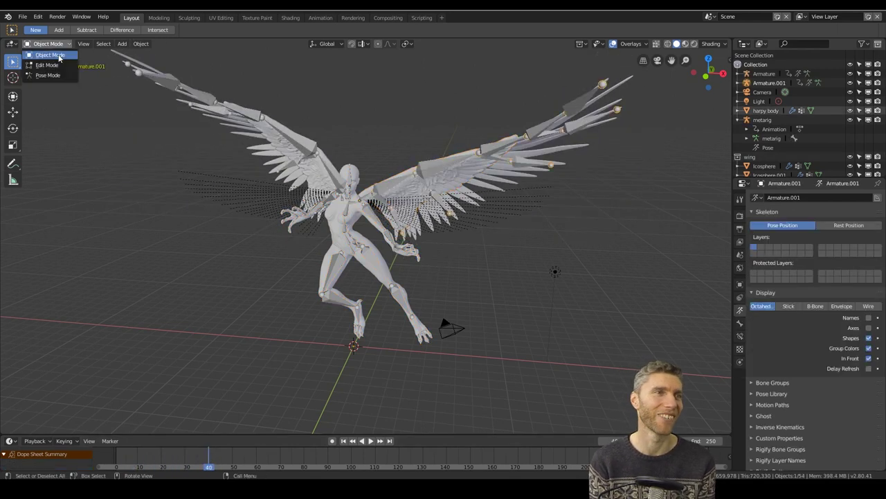
key(ctrl+Tab)
click(278, 143)
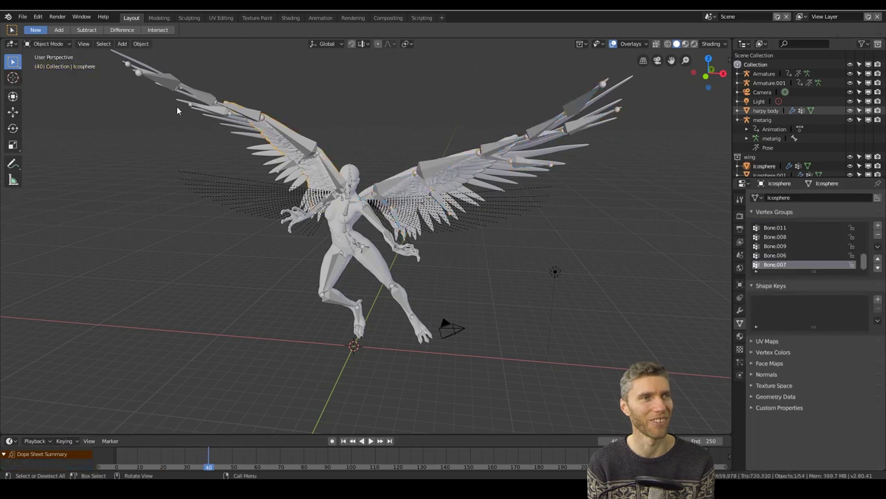
click(279, 138)
key(x)
middle_drag(443, 329, 402, 187)
click(386, 172)
click(386, 172)
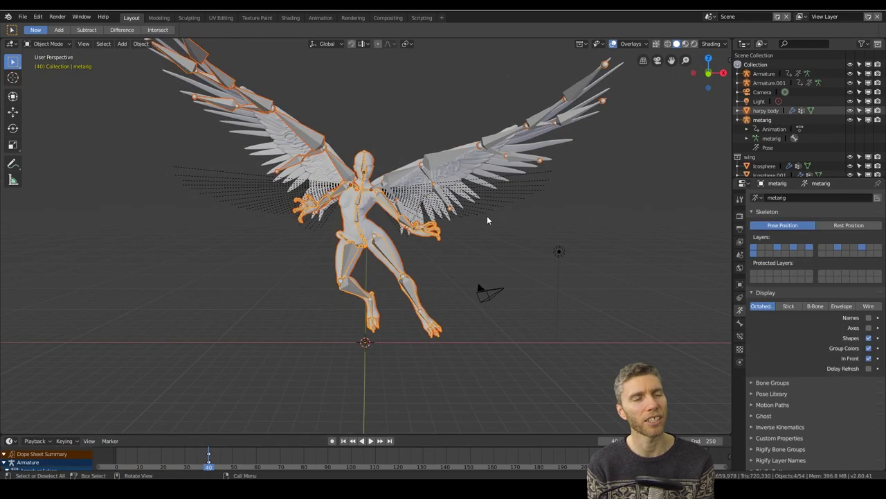
Hide the metarig, Armature.001 and Armature
click(851, 120)
click(851, 83)
click(850, 74)
Select the camera and move it closer to the front of the harpy
middle_drag(471, 243, 513, 266)
click(518, 274)
key(g)
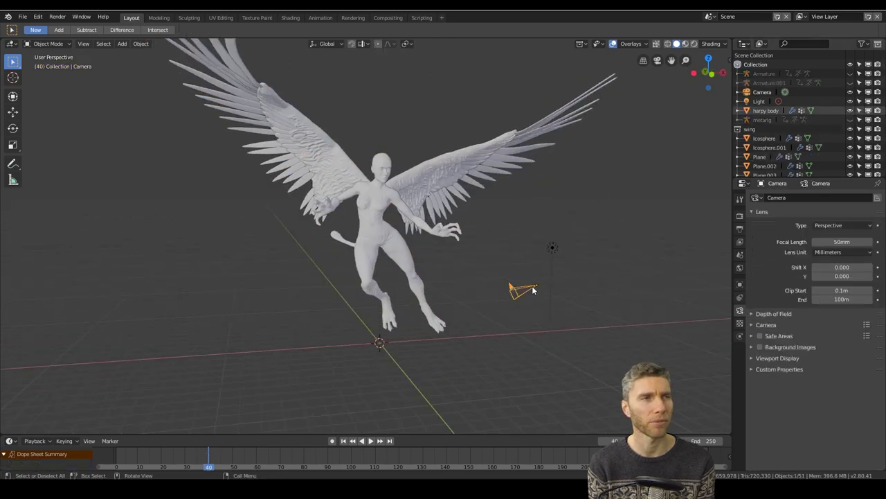
click(401, 225)
Switch to the Shading workspace and set the Eevee Ambient Occlusion distance to 10 m
click(294, 18)
middle_drag(418, 169, 658, 132)
click(834, 198)
text(10)
key(Return)
Select the light and move it farther out beside the harpy
middle_drag(623, 187, 478, 201)
click(448, 195)
key(g)
click(495, 153)
middle_drag(478, 159, 481, 207)
Join the image editor area into the node editor and turn the file browser area into a 3D Viewport
drag(136, 93, 238, 277)
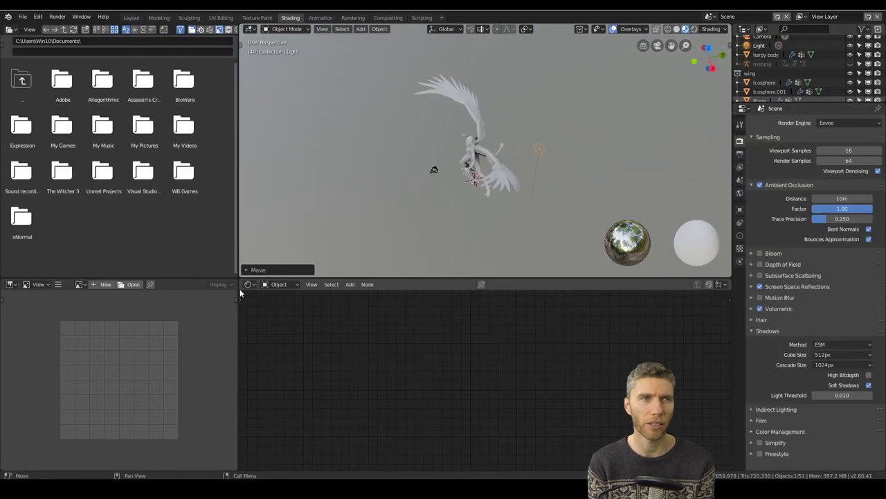
right_click(237, 309)
click(252, 332)
click(11, 30)
click(31, 54)
In the second viewport's top view, move the light behind the harpy on its left wing's side
key(KP_7)
scroll(127, 135, down, 10)
key(g)
click(147, 108)
Change the light to an Area light with energy 200, shadow softness 7.8 and contact shadows enabled
click(741, 236)
click(865, 162)
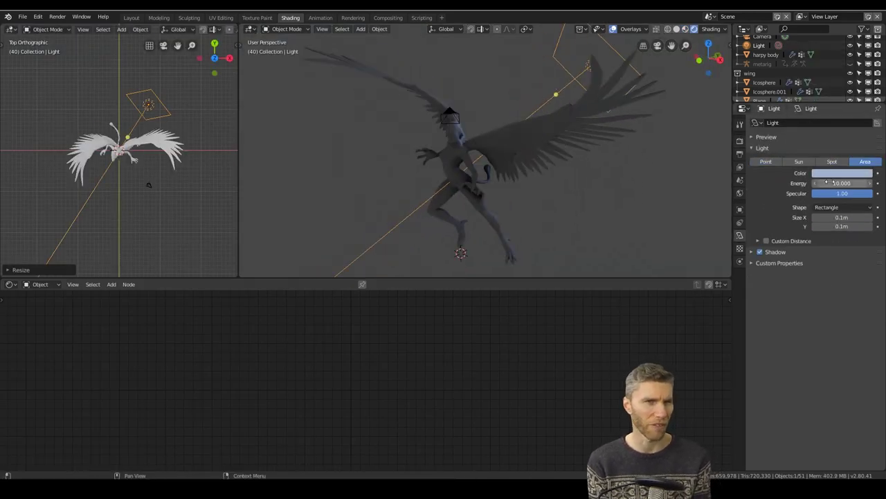
middle_drag(693, 152, 546, 217)
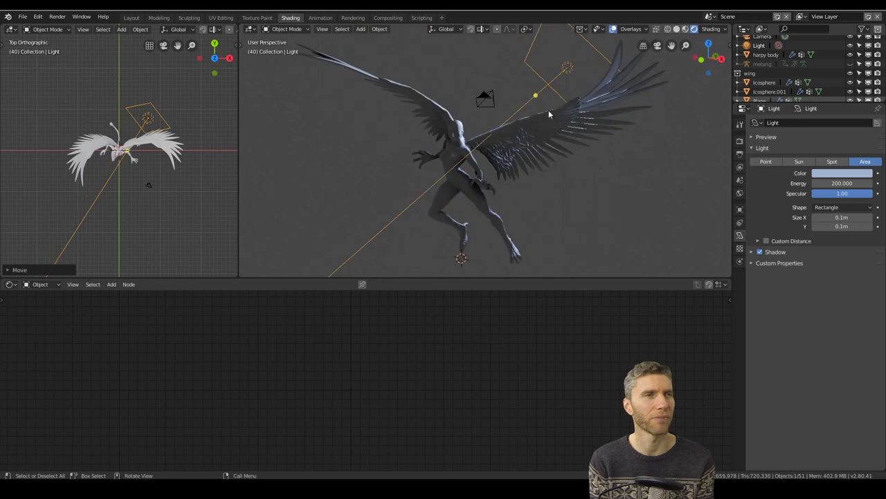
middle_drag(536, 93, 538, 174)
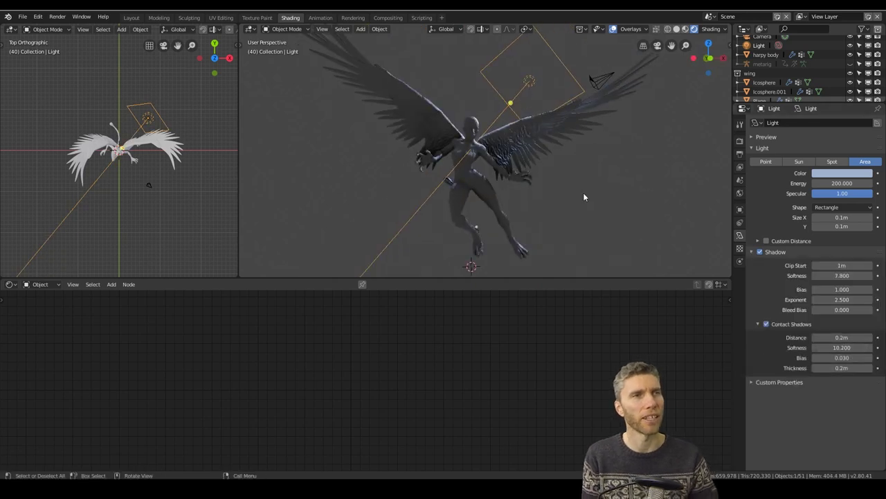
Add two more area lights around the harpy, one pink at its side and one pale green with energy 20 in front
scroll(565, 188, up, 5)
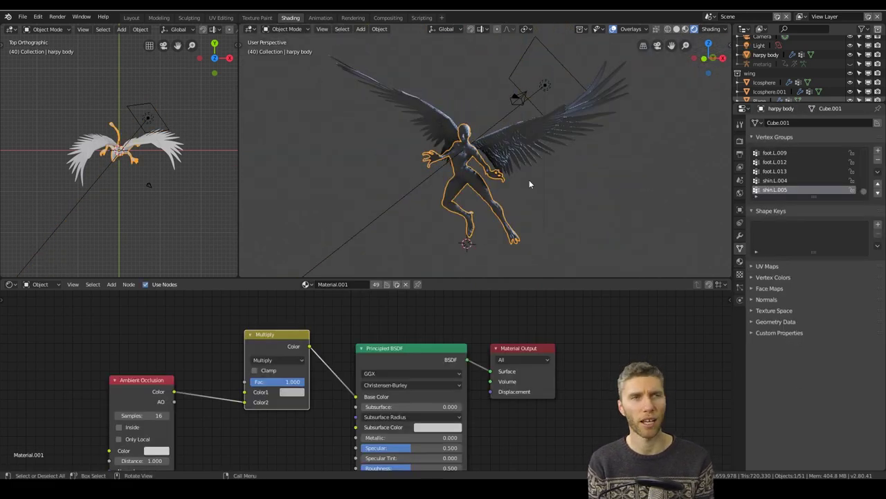
click(838, 173)
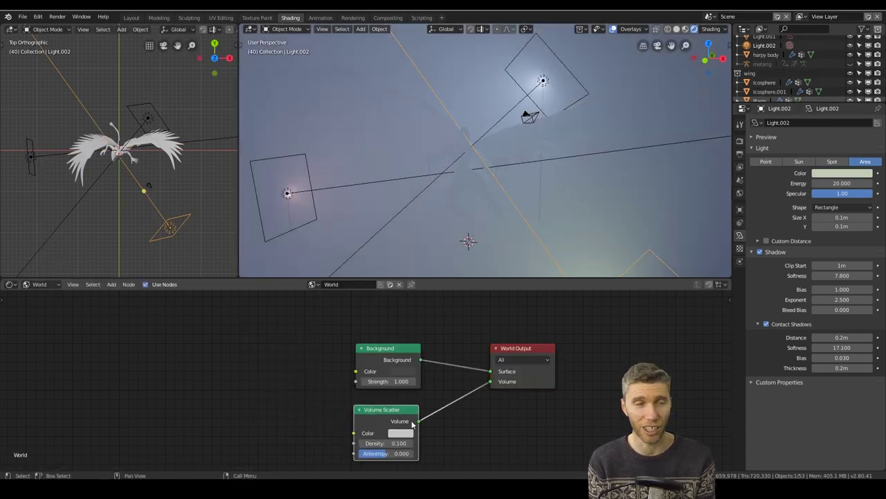
Drive the World's Volume Scatter color with a mapped Voronoi Texture, set density to 0.9 and make the background black
key(Return)
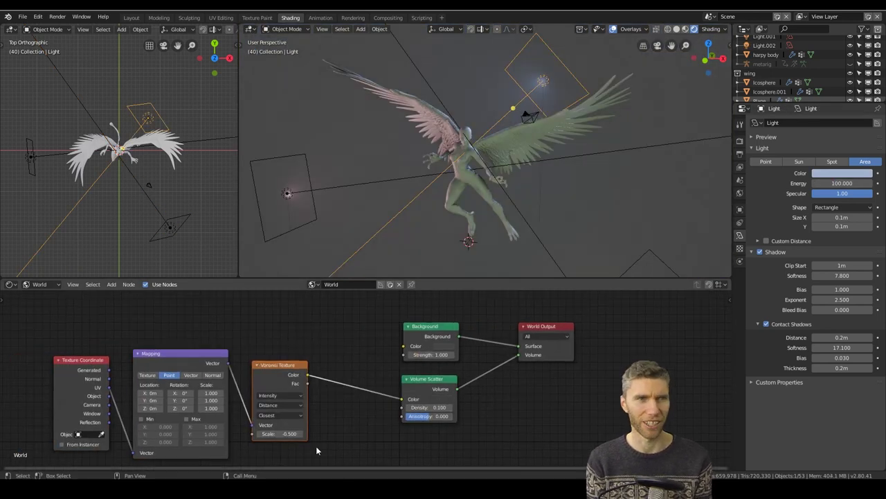
click(451, 412)
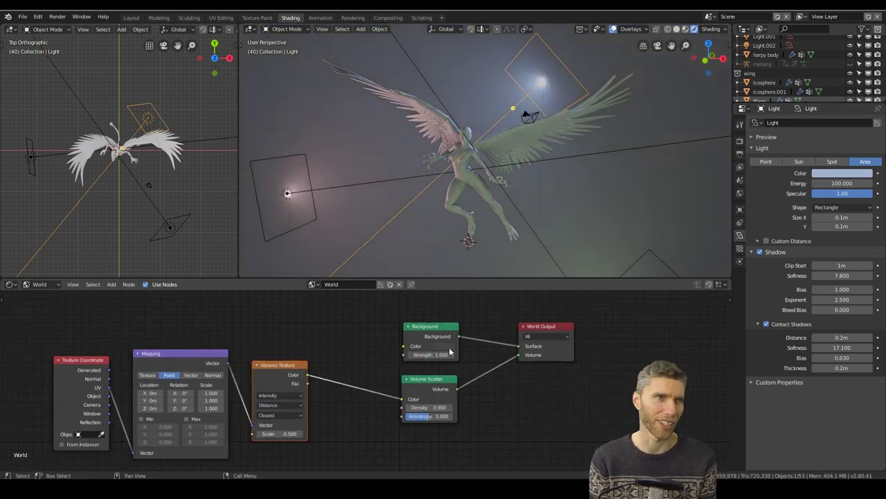
middle_drag(387, 263, 365, 48)
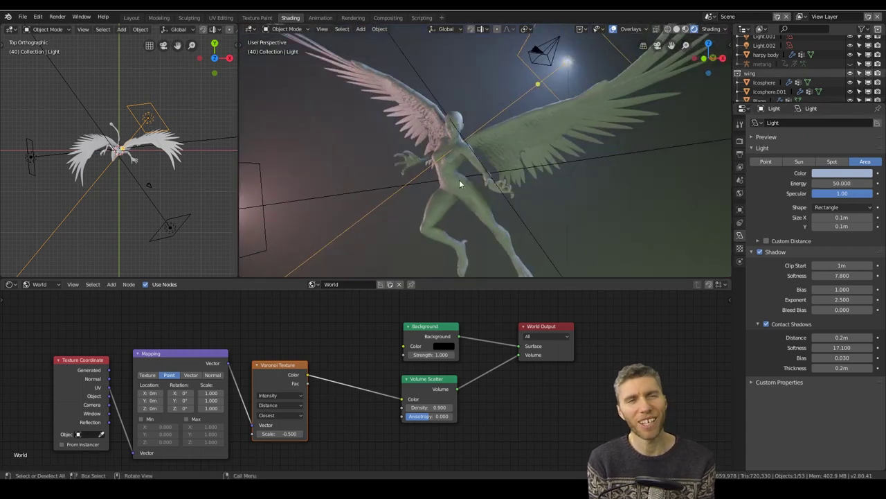
Duplicate the area light to the front of the harpy and give the copy a red color with energy 10
middle_drag(459, 179, 565, 137)
click(836, 174)
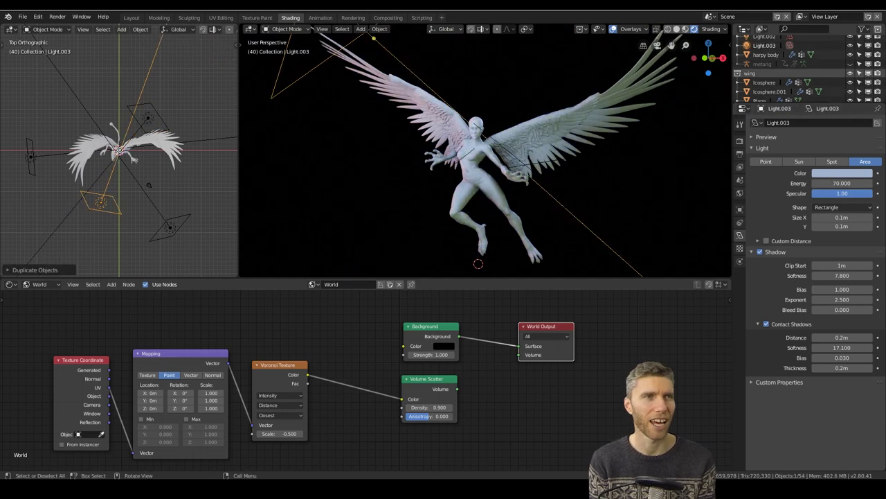
click(842, 172)
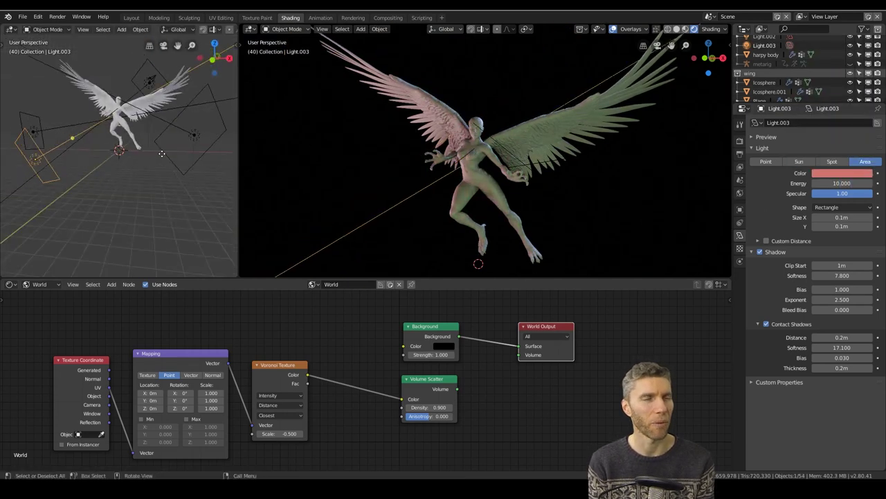
Set the side light Light.001 to pale pink with energy 40, and render the image
middle_drag(658, 159, 550, 196)
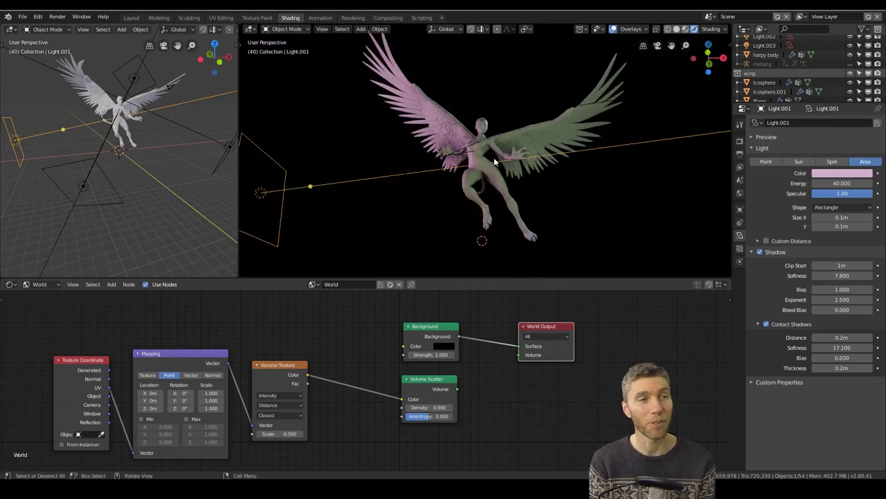
middle_drag(468, 178, 535, 187)
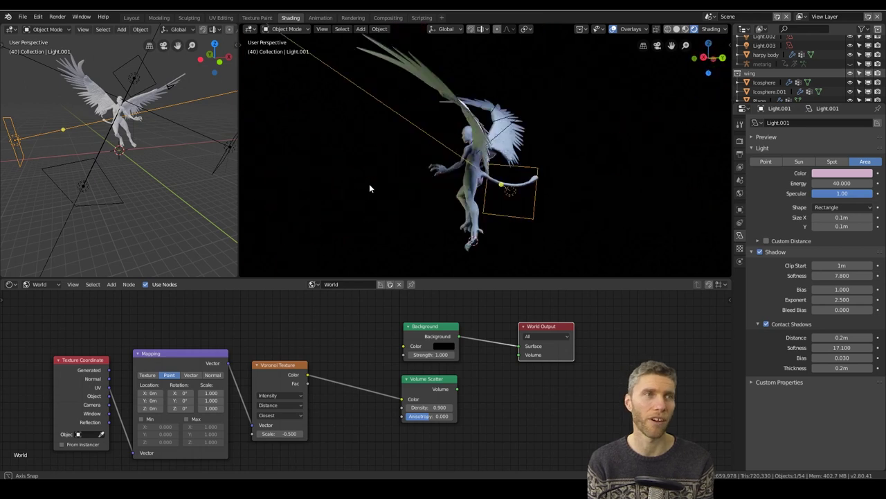
middle_drag(367, 183, 557, 194)
scroll(509, 182, down, 4)
key(F12)
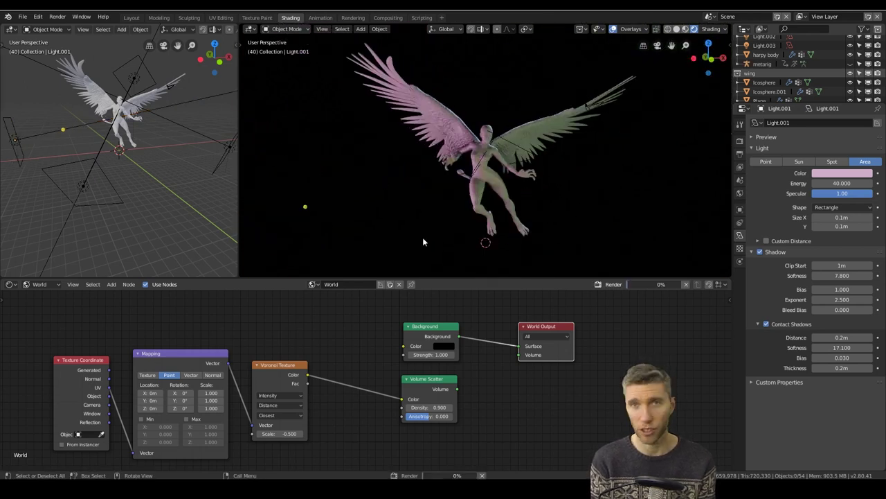
Shade the Icosphere mesh of the harpy's right wing smooth and view the scene through the camera
right_click(454, 135)
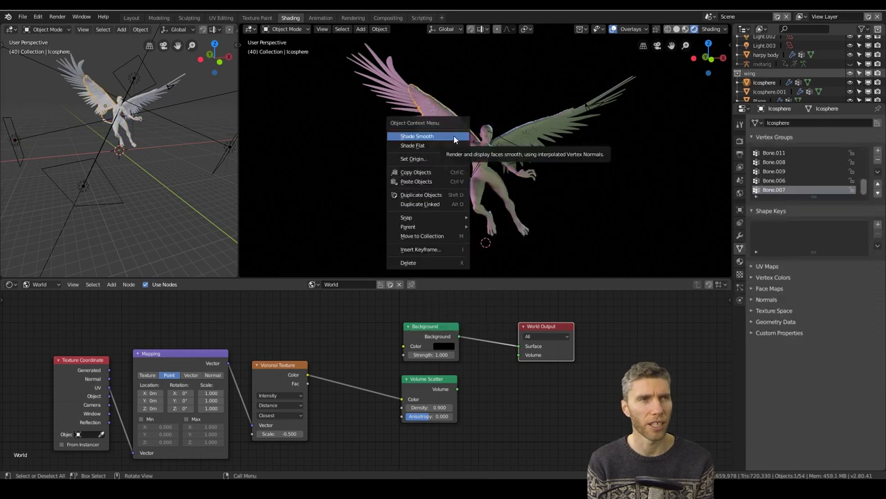
click(454, 135)
scroll(484, 173, up, 5)
click(395, 178)
middle_drag(396, 179, 580, 183)
key(KP_0)
key(n)
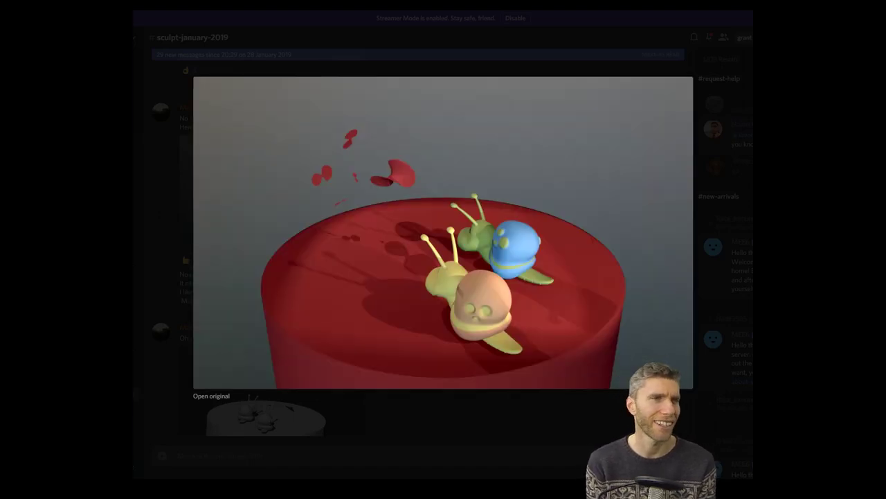
In Discord's sculpt-january-2019 channel, examine the posted snail, monkey and blocky red figure sculpts at full size
key(Escape)
scroll(392, 363, down, 5)
click(336, 308)
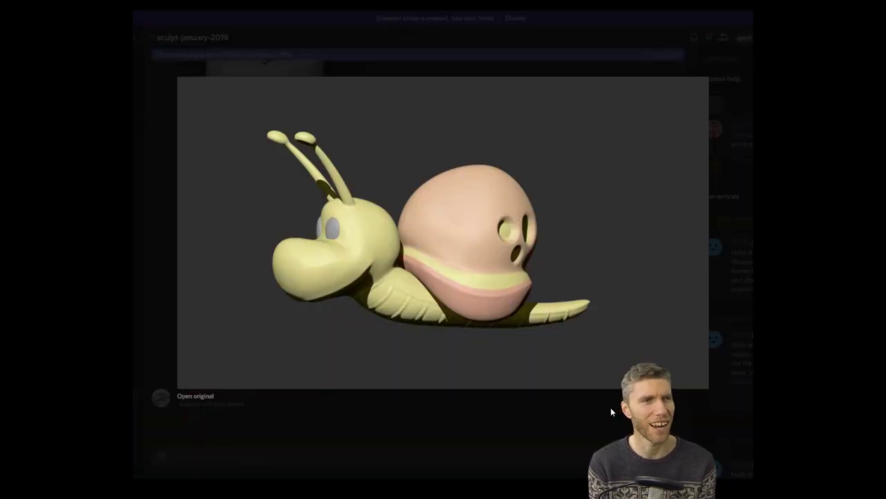
click(611, 408)
scroll(560, 370, down, 5)
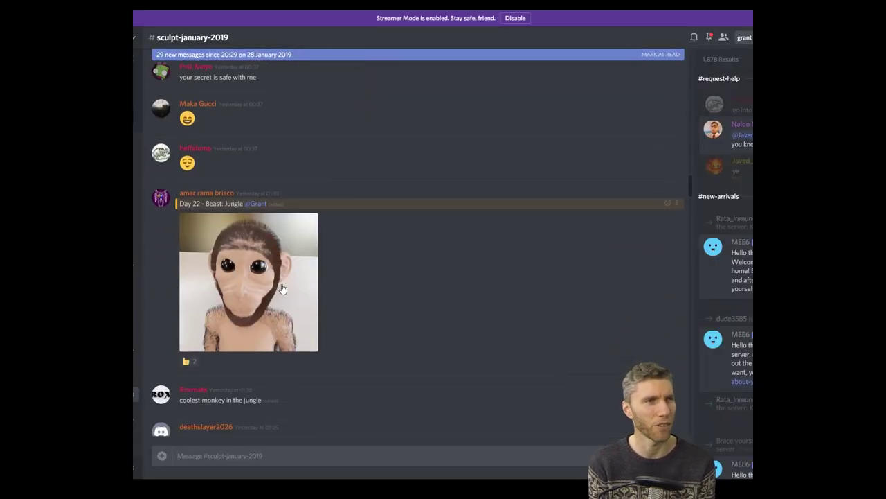
click(283, 288)
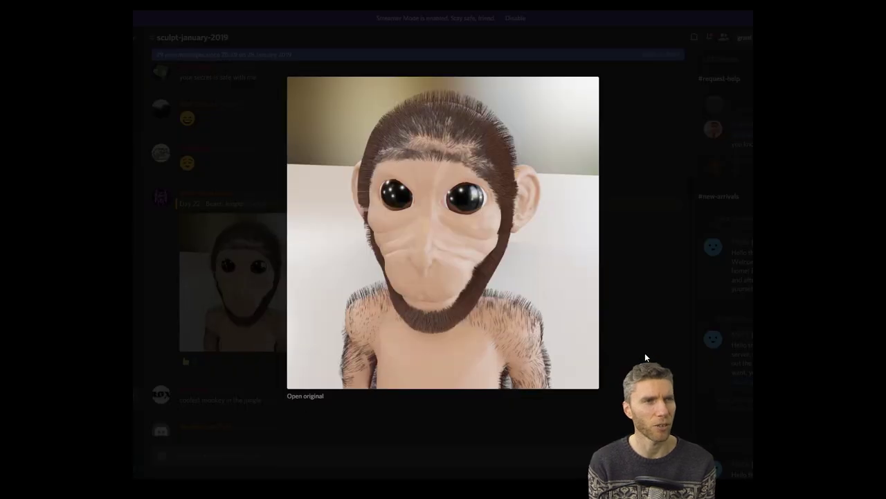
click(645, 352)
scroll(198, 308, down, 3)
click(199, 308)
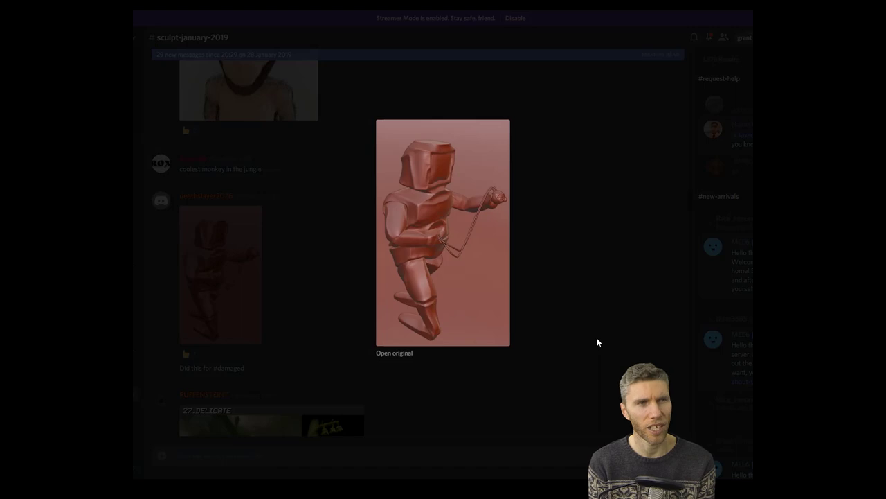
click(598, 342)
scroll(556, 341, down, 3)
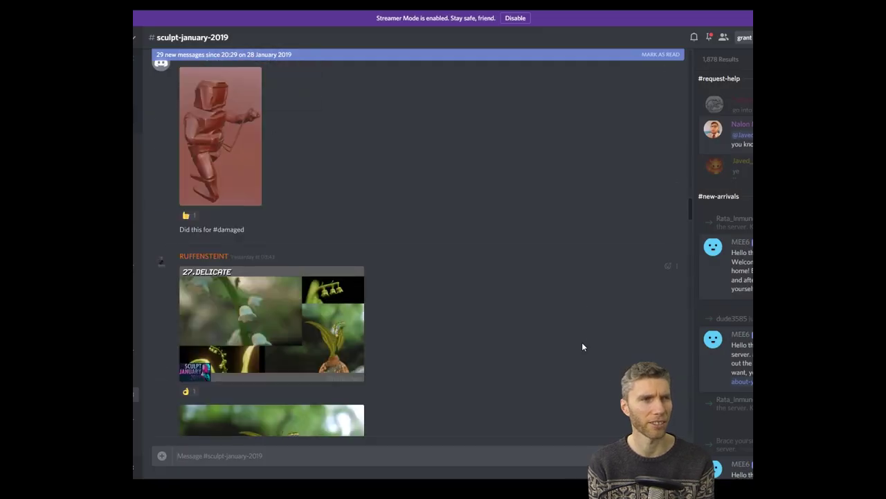
Examine the flower, ring-jumping lion, male torso, healing cross and leaping cat submissions at full size
click(333, 312)
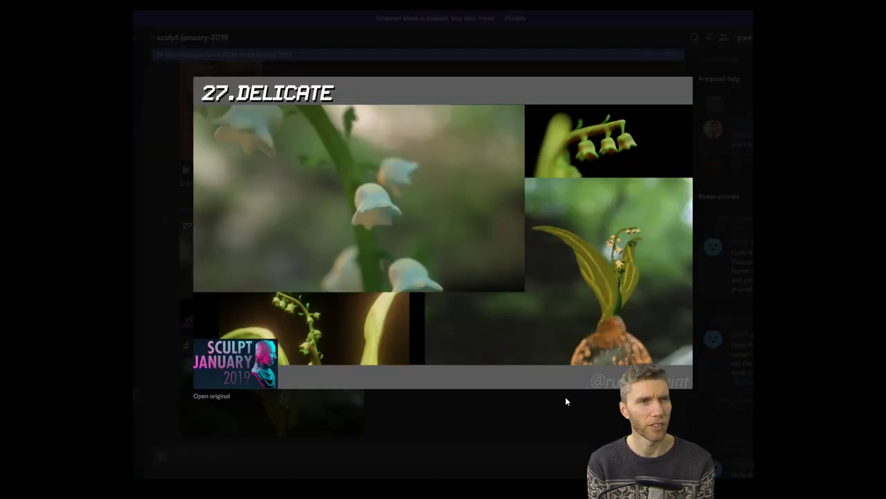
click(529, 398)
scroll(437, 317, down, 5)
click(318, 249)
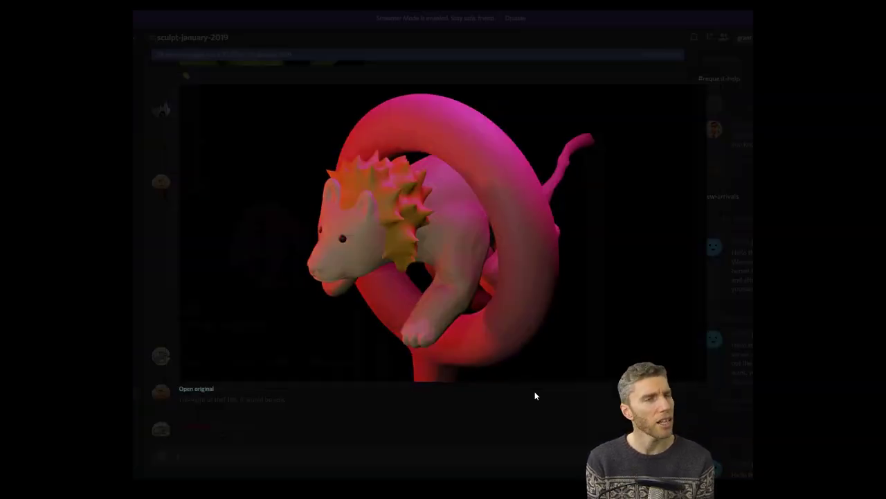
click(534, 395)
scroll(522, 351, down, 8)
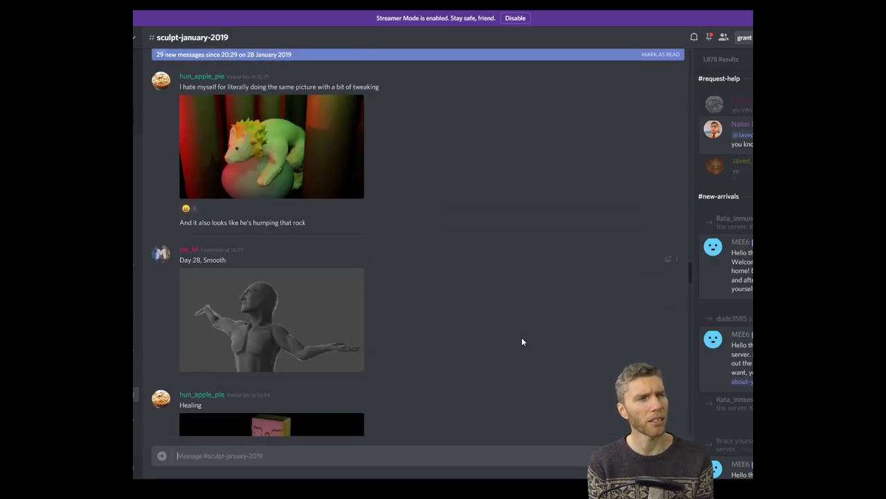
click(353, 308)
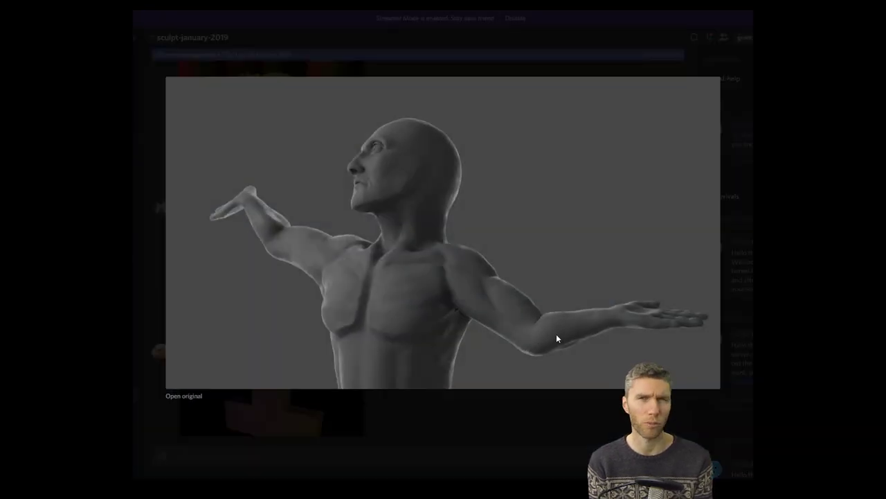
key(Escape)
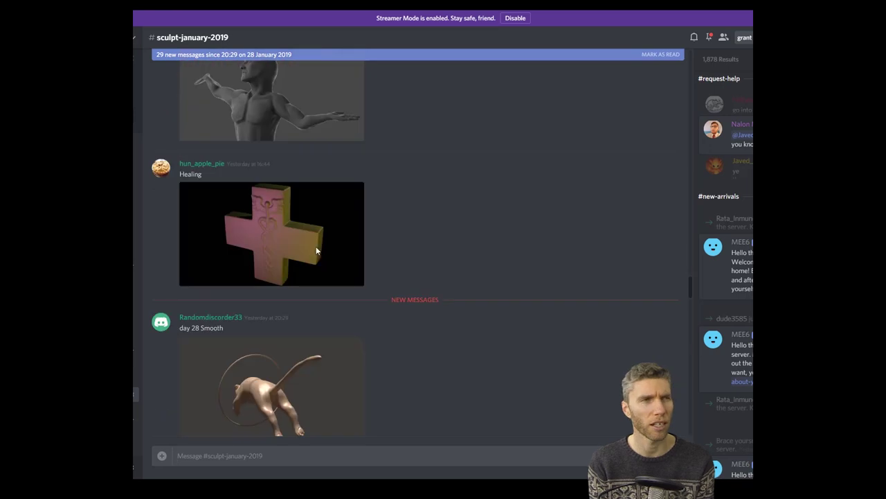
click(333, 256)
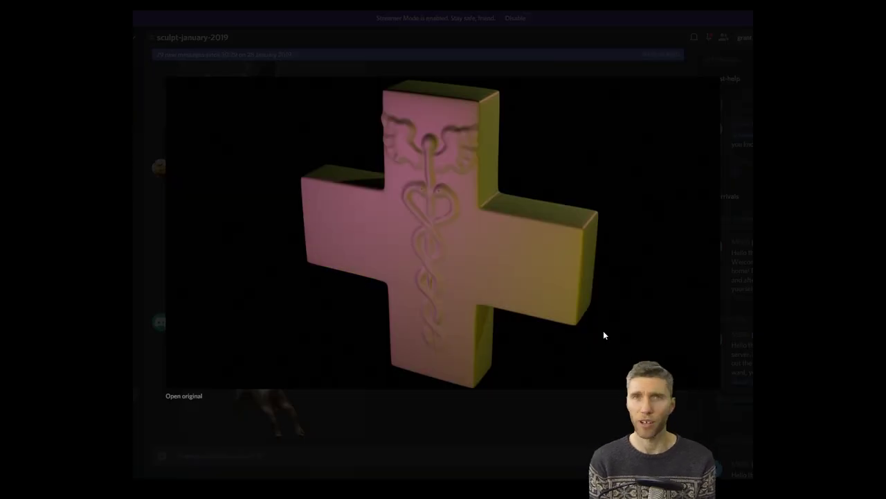
key(Escape)
click(333, 220)
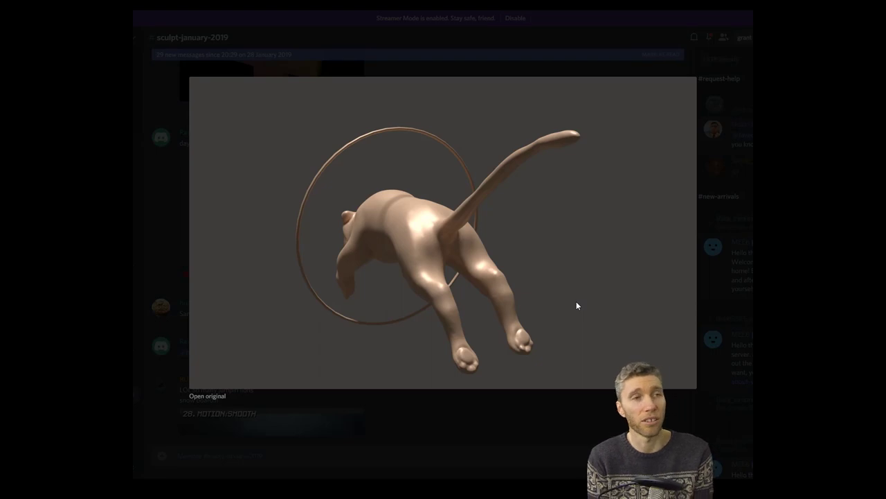
Examine the Day 28 "Motion: Smooth" snowboarder submission at full size
key(Escape)
scroll(538, 303, down, 3)
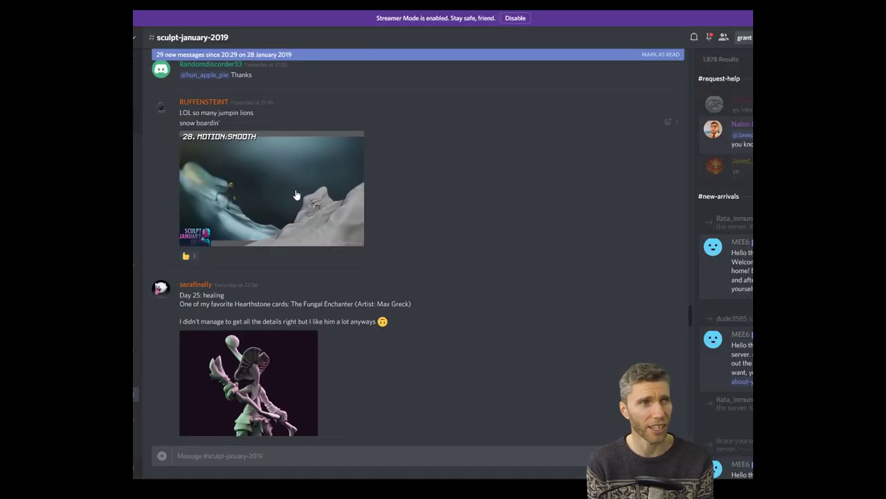
click(297, 194)
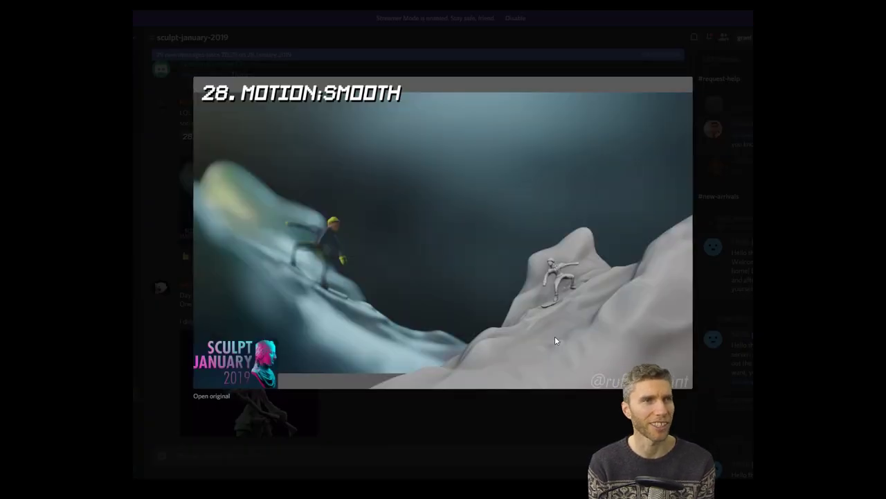
key(Escape)
Examine the Day 25 Fungal Enchanter submission at full size, in both the plain sculpt render and the coloured render
scroll(402, 274, down, 3)
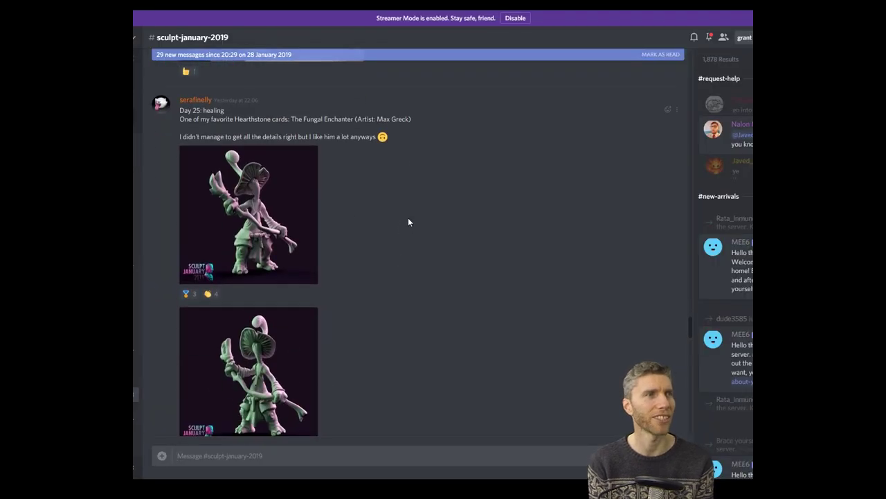
click(280, 207)
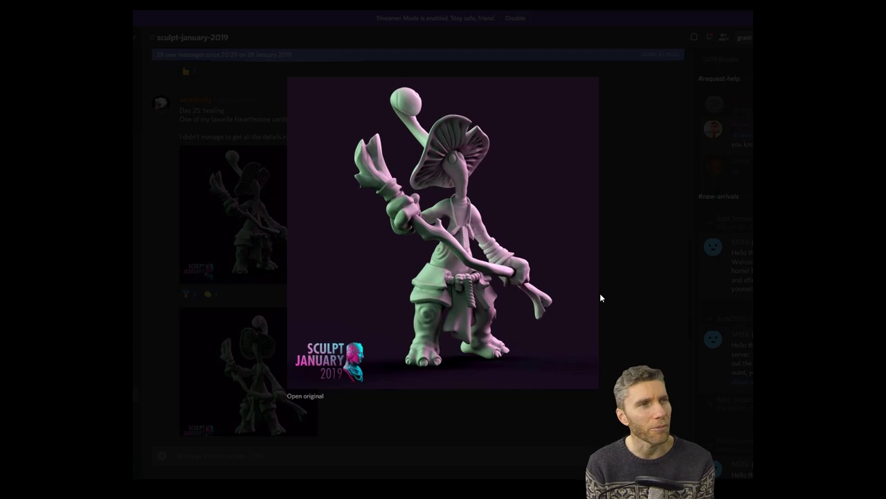
click(623, 296)
scroll(622, 296, down, 7)
click(295, 212)
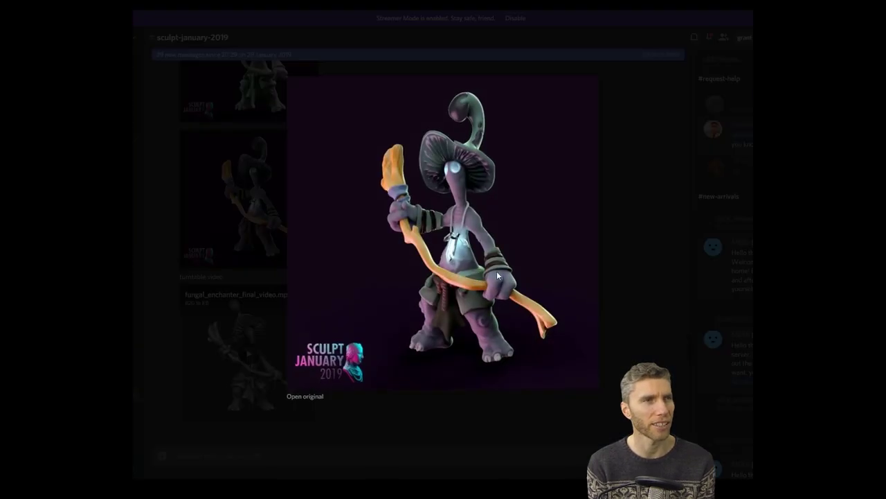
click(652, 312)
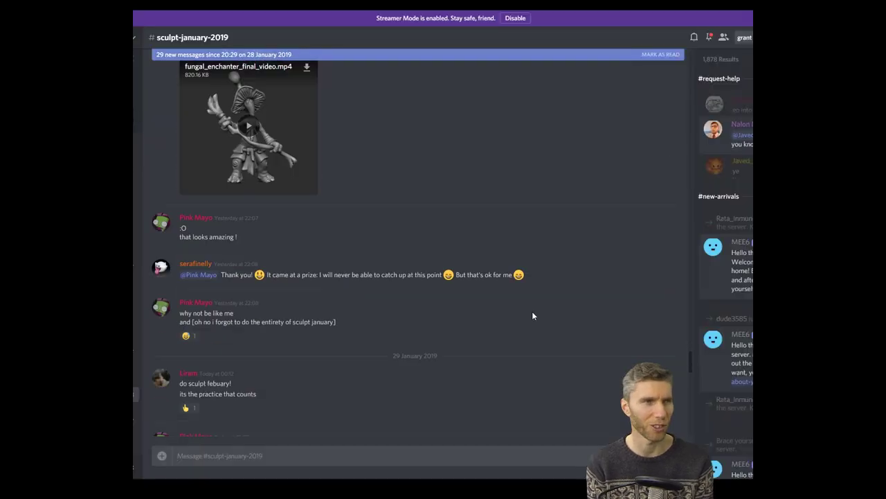
Examine the Day 28 "motion: smooth" dancer sculpt, posted after the 2017 Sculpt January calendar, at full size
scroll(533, 315, down, 10)
scroll(532, 316, down, 8)
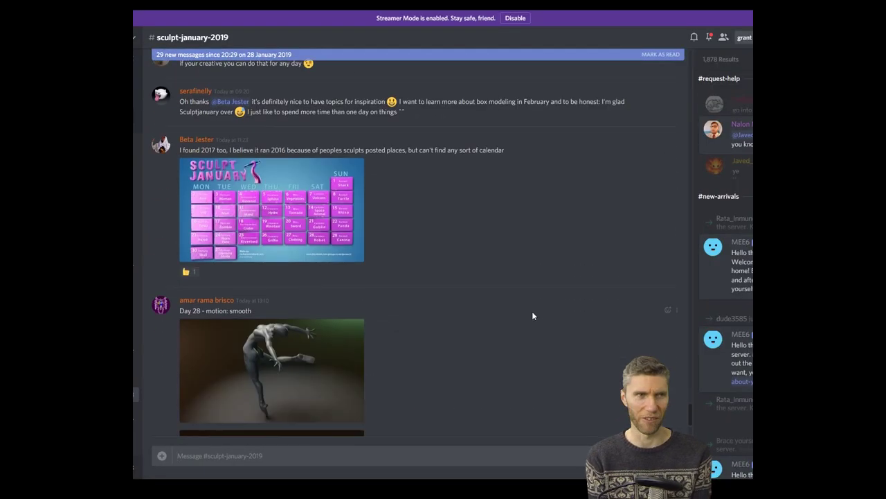
click(356, 229)
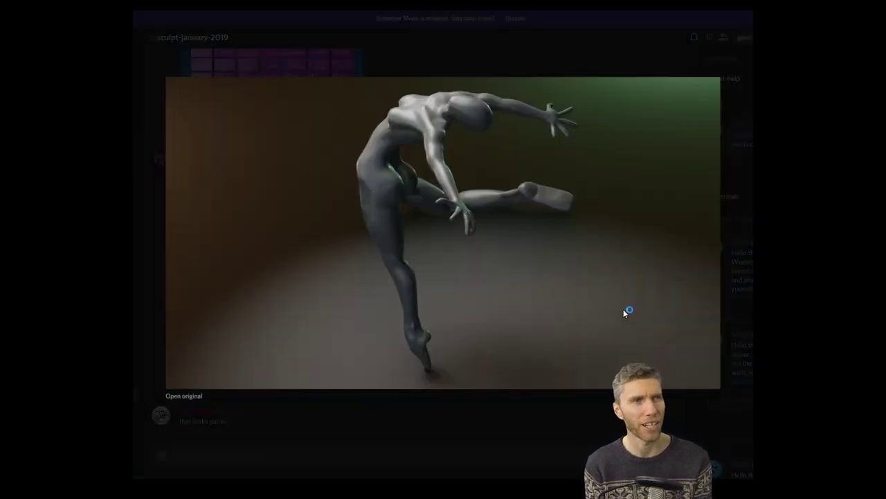
key(Escape)
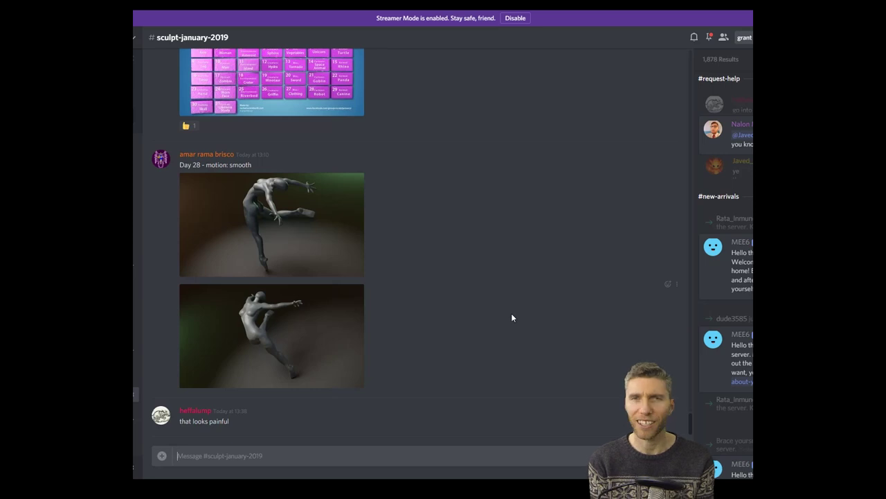
Return to the Fungal Enchanter post and play its turntable video fungal_enchanter_final_video.mp4 in full screen
scroll(511, 313, up, 10)
scroll(425, 293, up, 1)
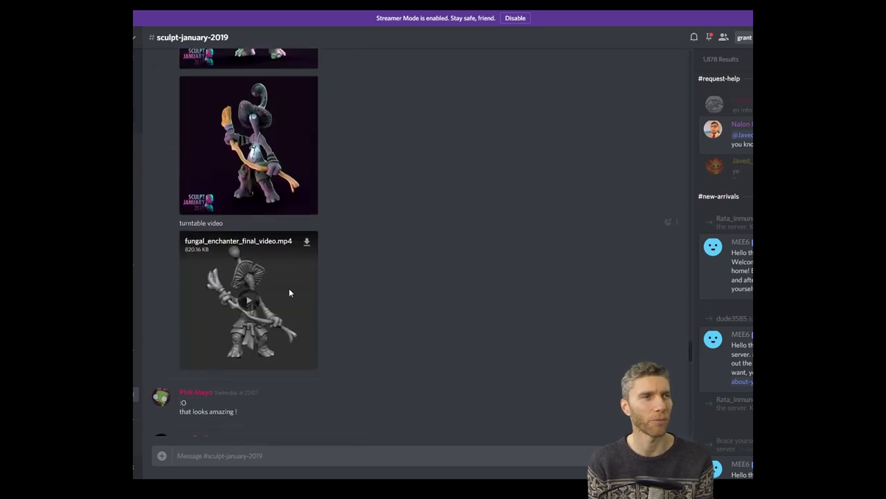
click(311, 363)
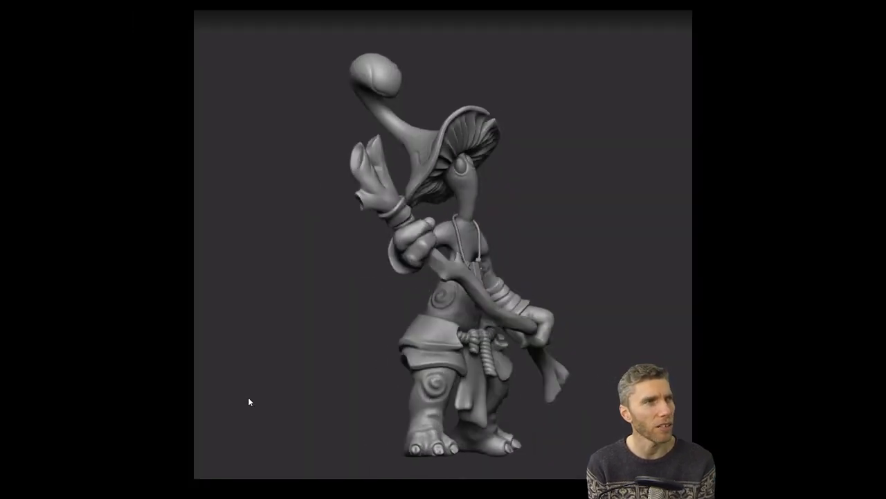